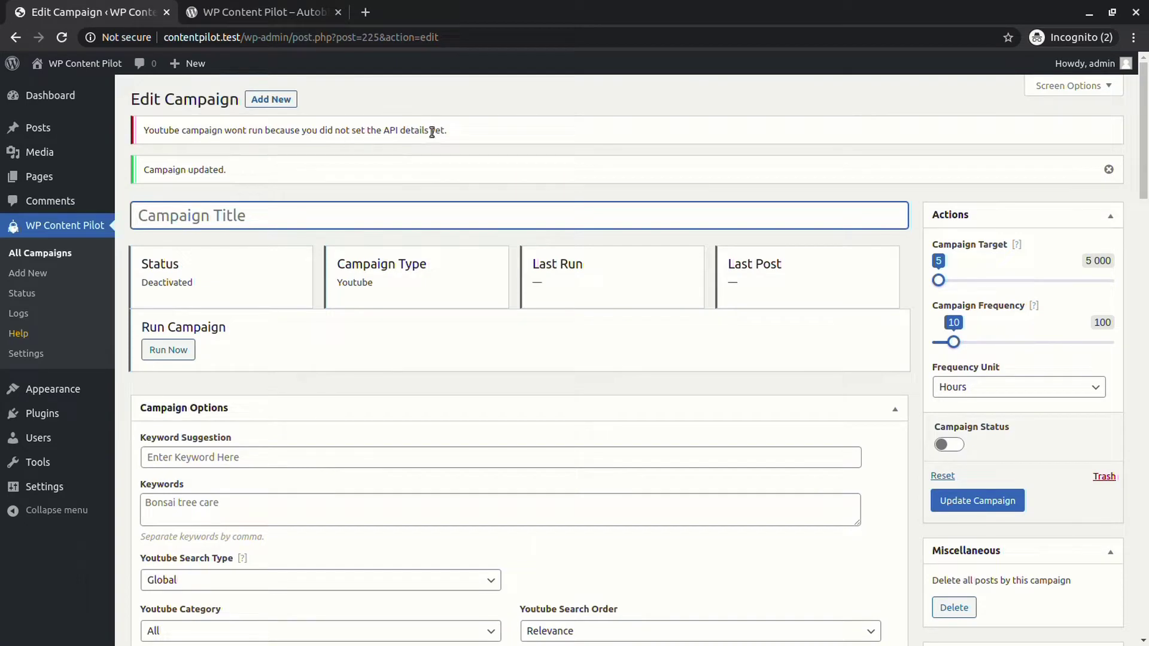
- Open the WP Content Pilot YouTube settings in a separate tab and read the linked guide on getting an API key
middle_click(27, 354)
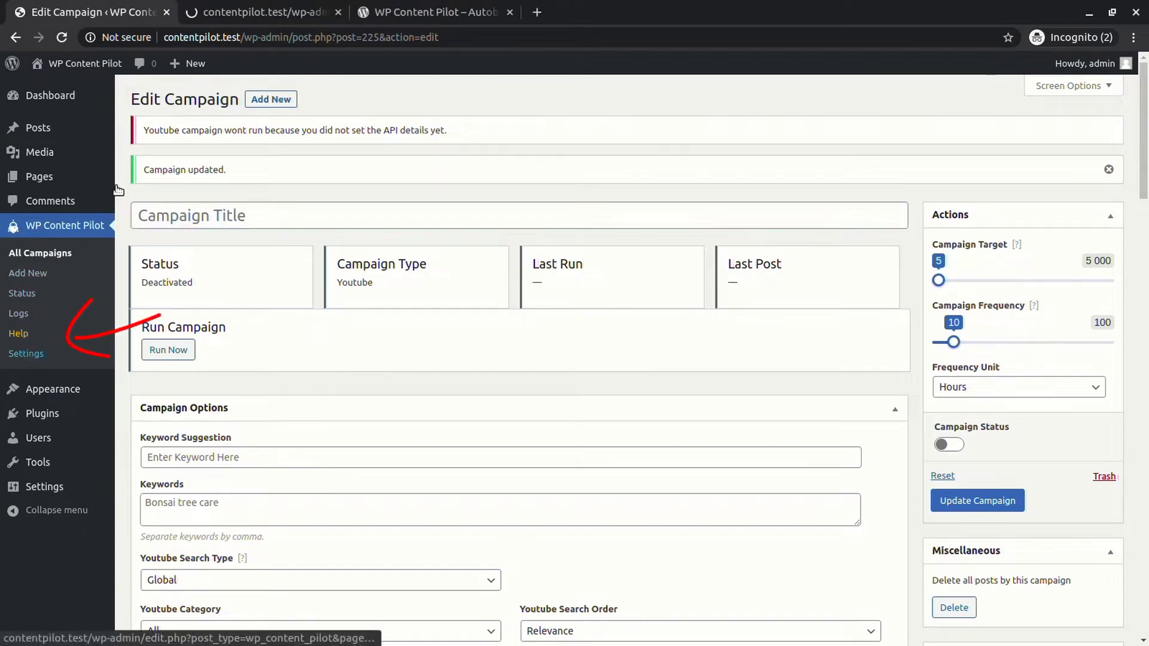
left_click(230, 12)
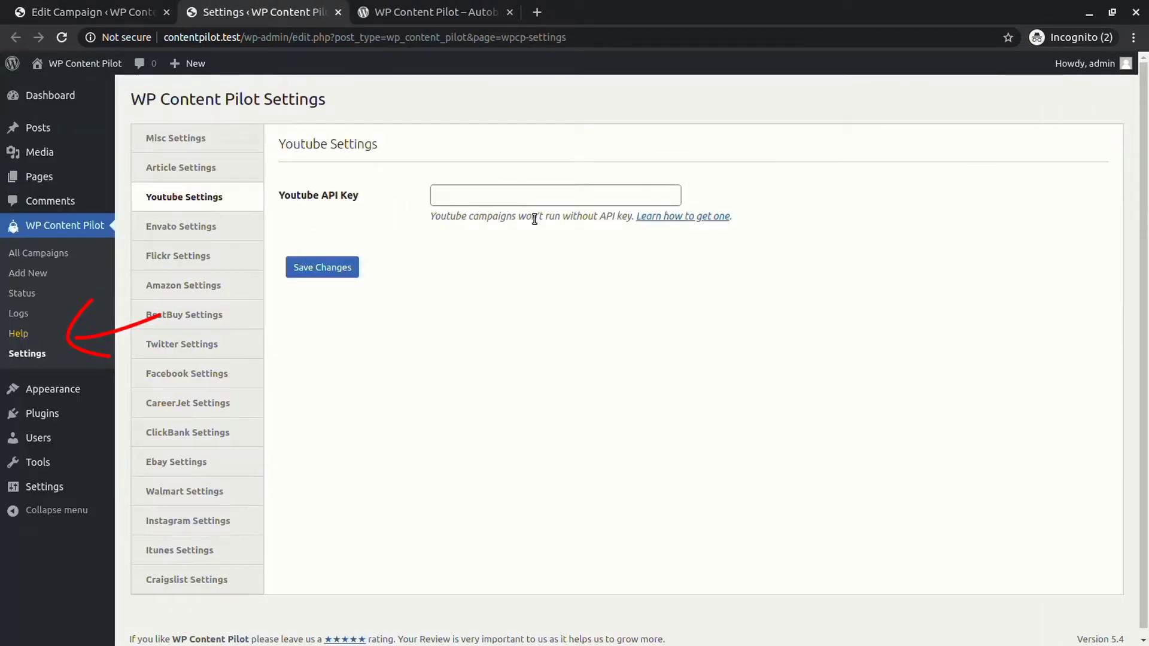
middle_click(673, 217)
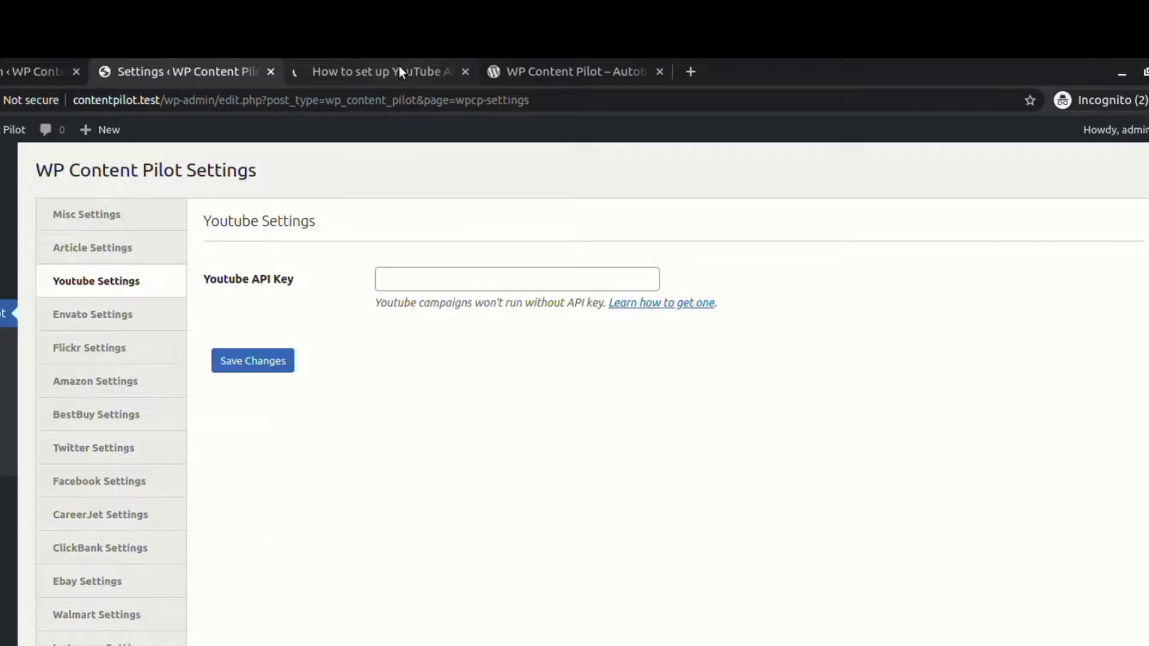
left_click(450, 10)
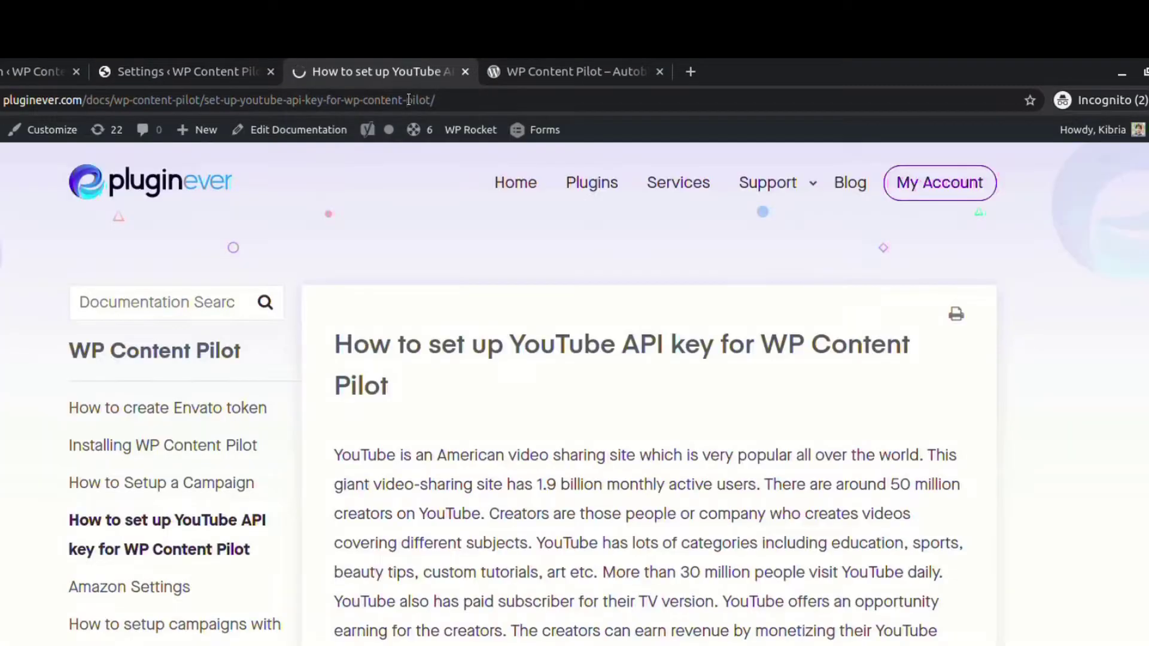
scroll(559, 281, "down", 2)
scroll(518, 378, "down", 20)
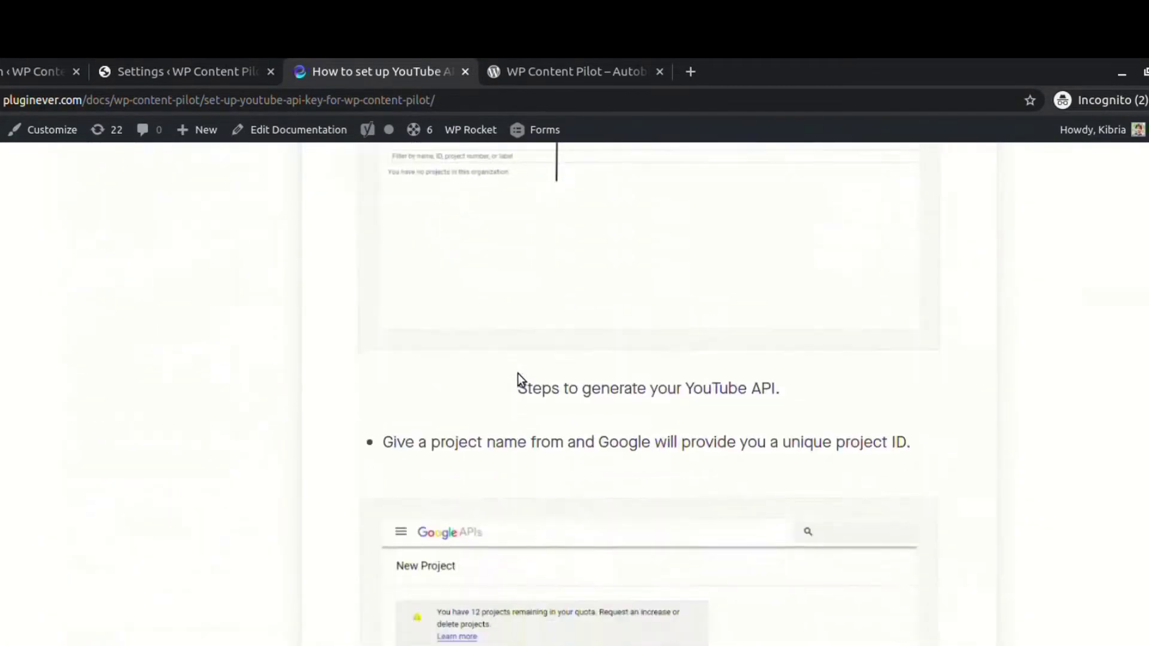
scroll(519, 375, "down", 20)
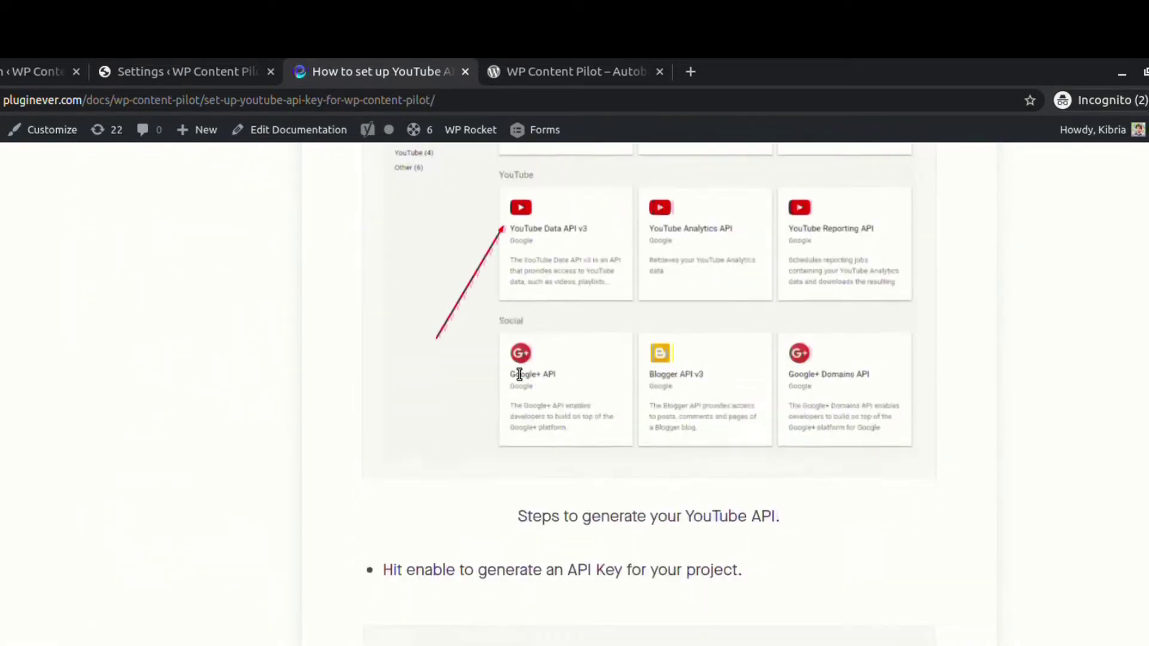
scroll(519, 375, "down", 20)
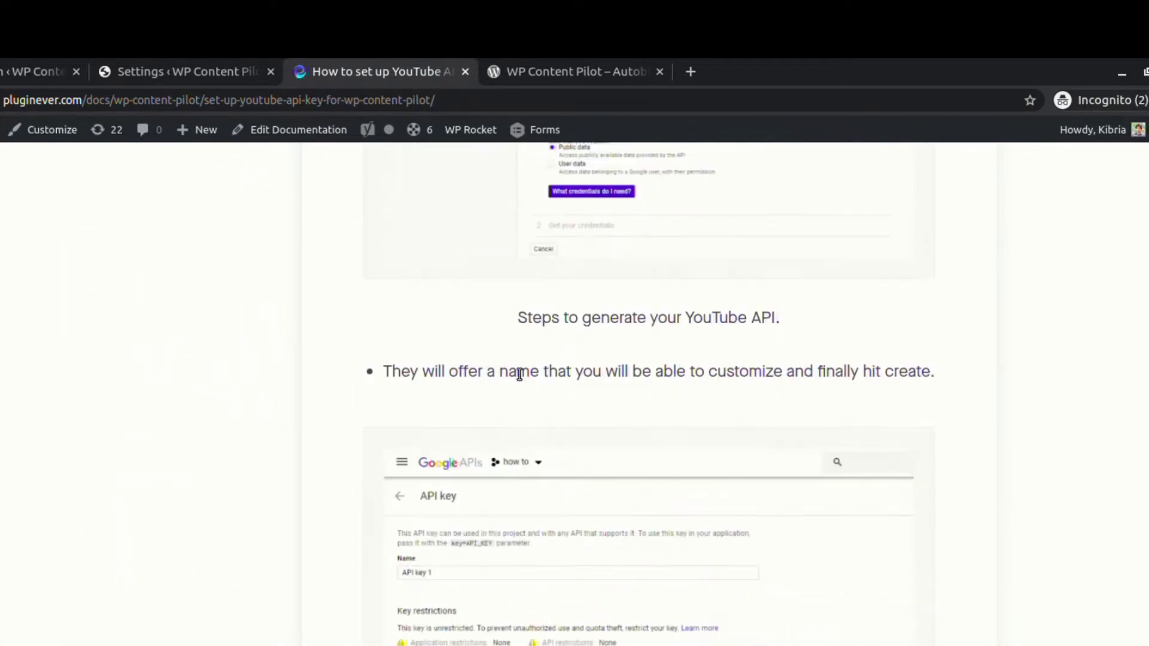
scroll(518, 374, "down", 10)
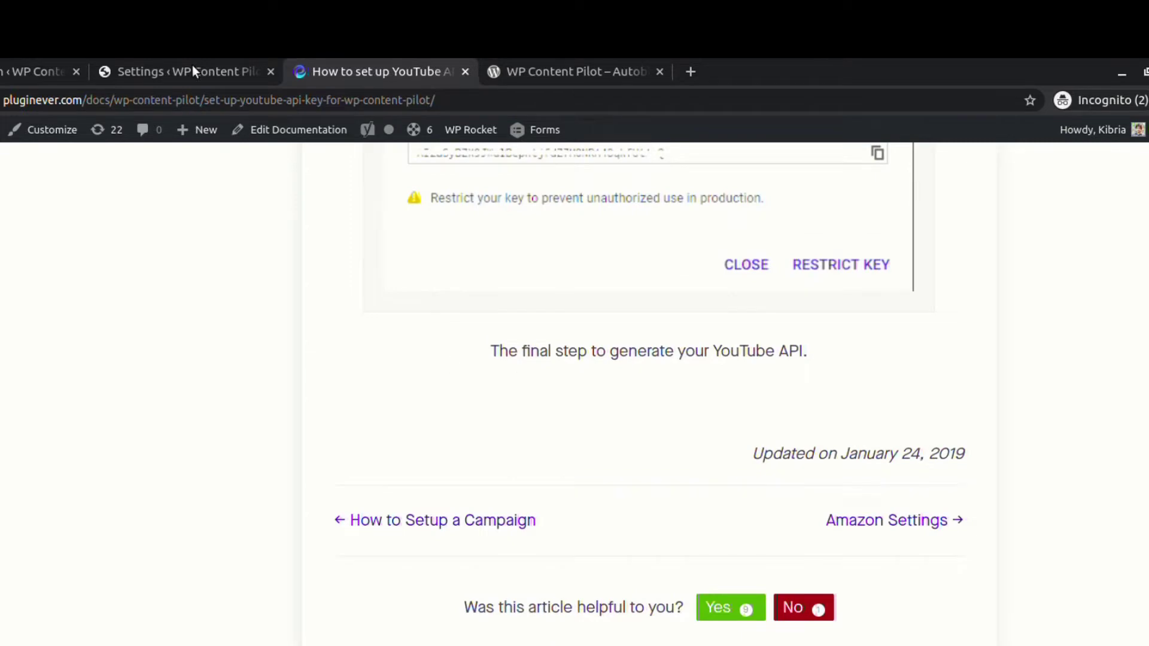
- Enter the YouTube API key in the WP Content Pilot YouTube settings, save it, and return to the campaign's title
left_click(192, 66)
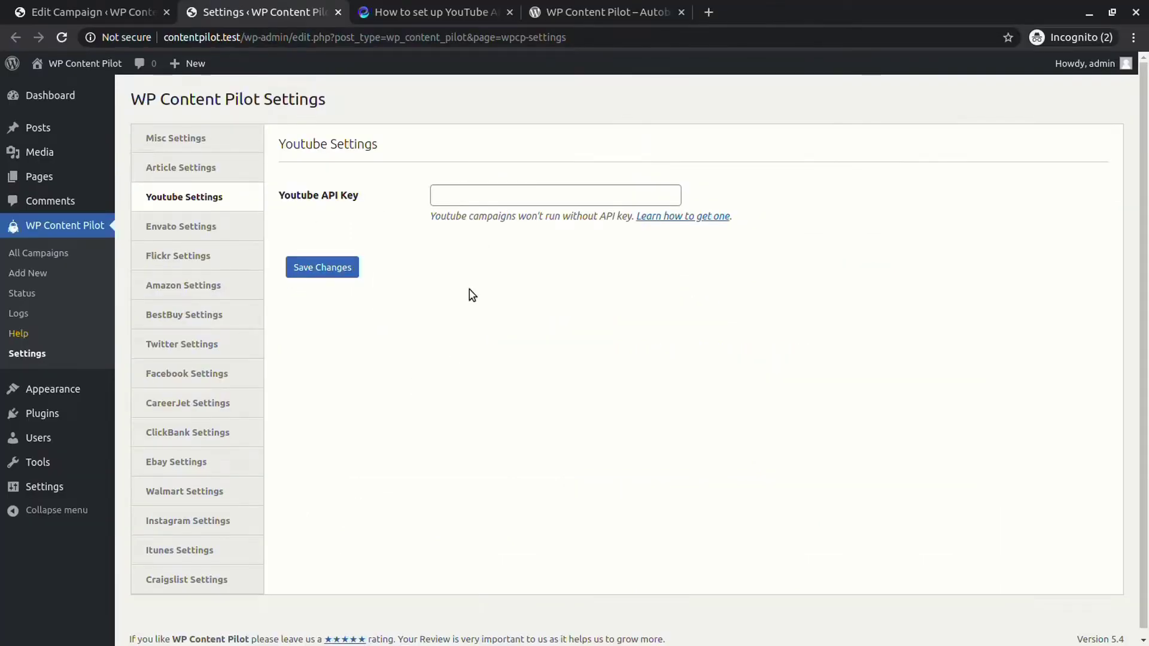
left_click(136, 13)
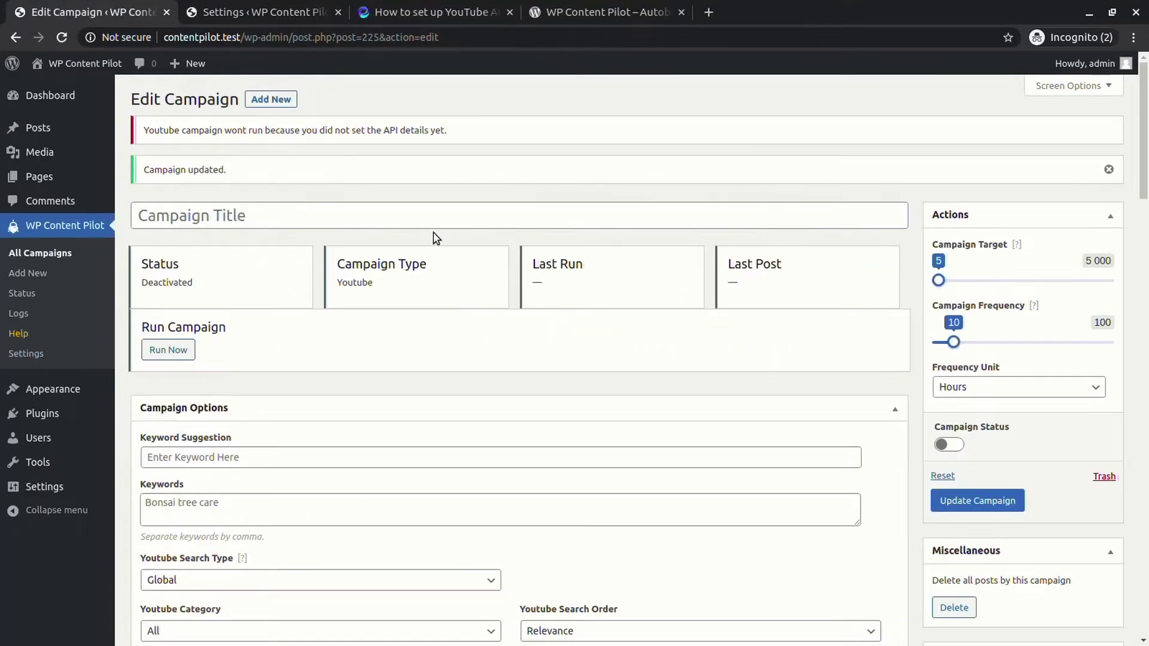
key("ctrl+Tab")
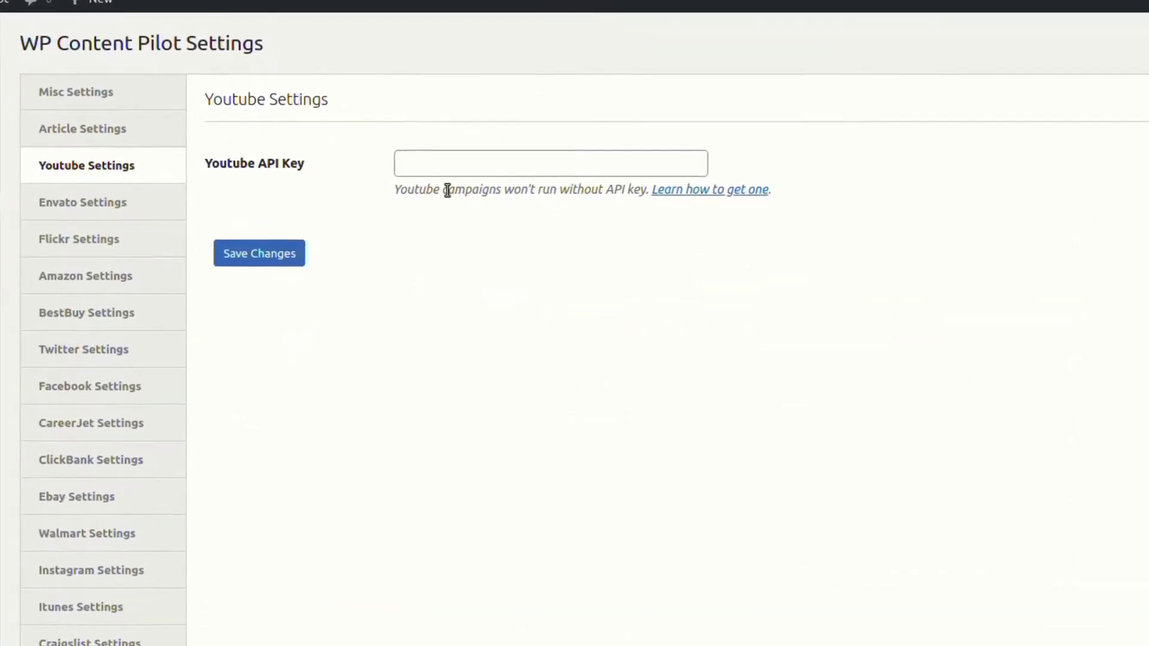
left_click(450, 165)
left_click(235, 259)
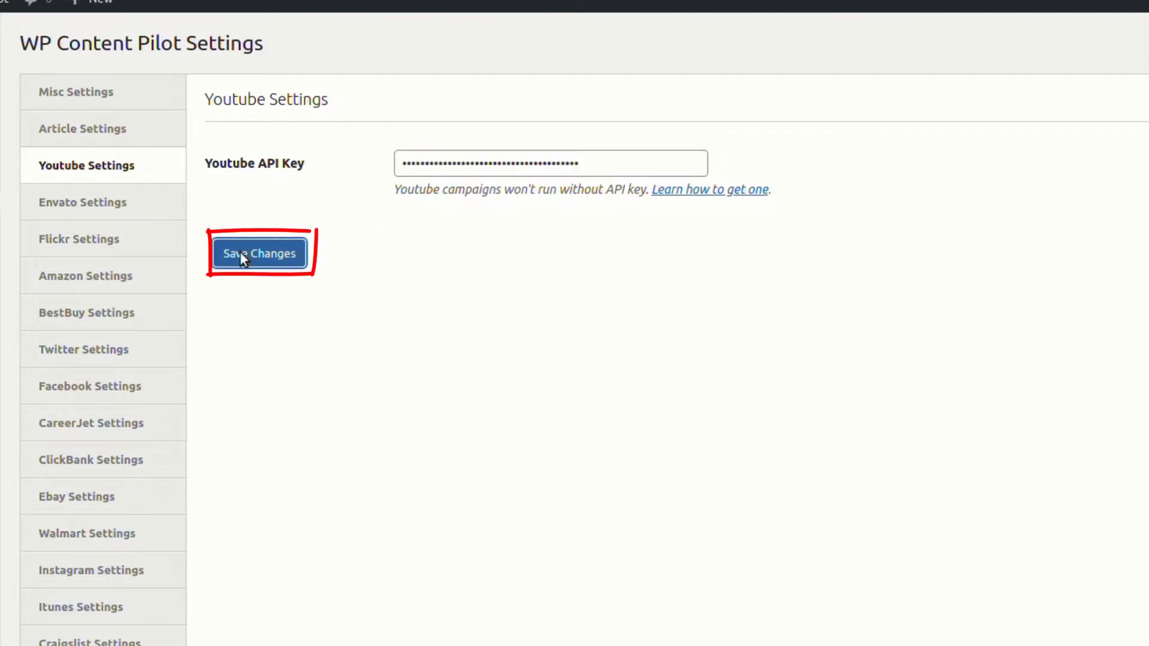
left_click(18, 2)
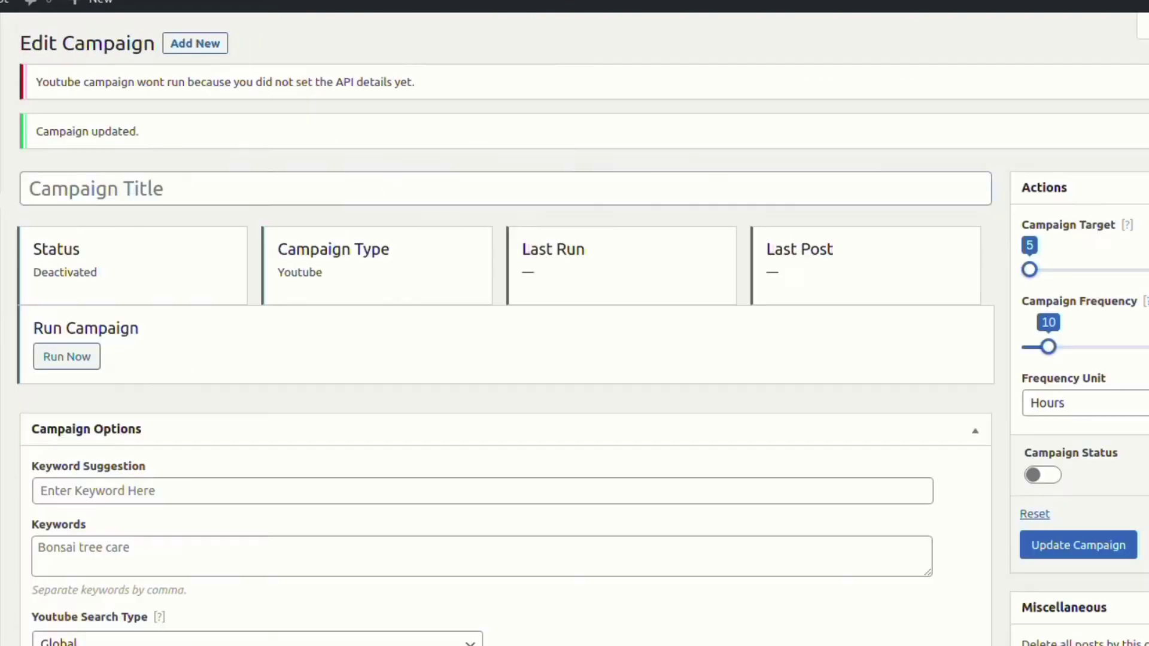
left_click(137, 188)
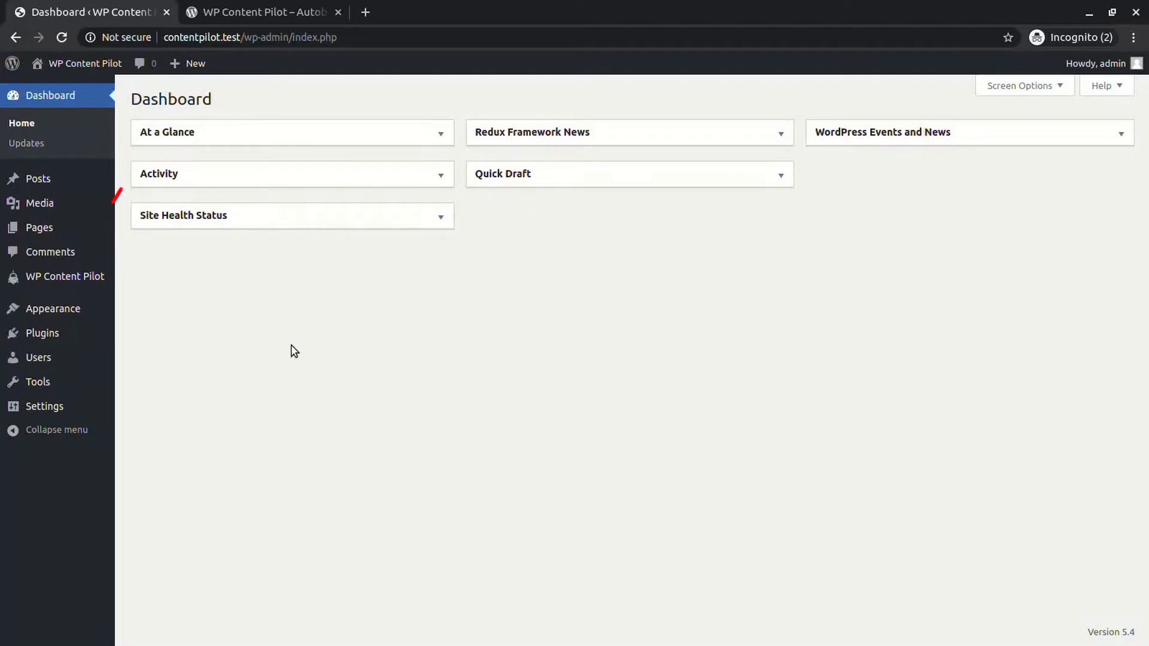
- Start a new WP Content Pilot campaign and title it YouTube
mouse_move(90, 276)
left_click(143, 301)
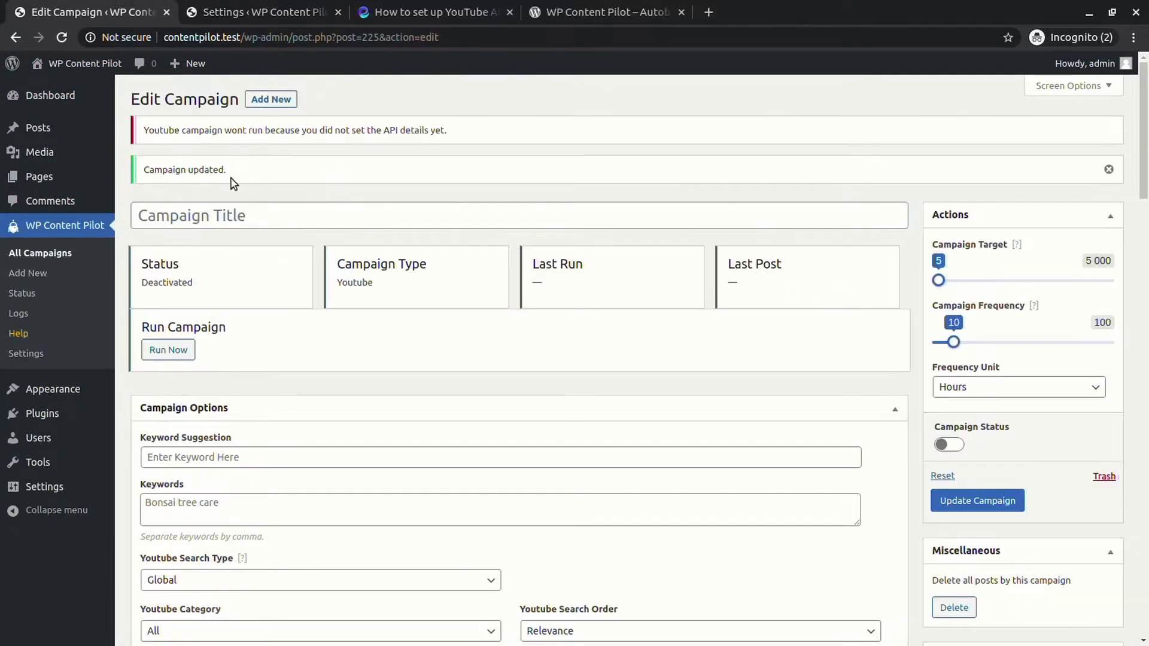
left_click(226, 212)
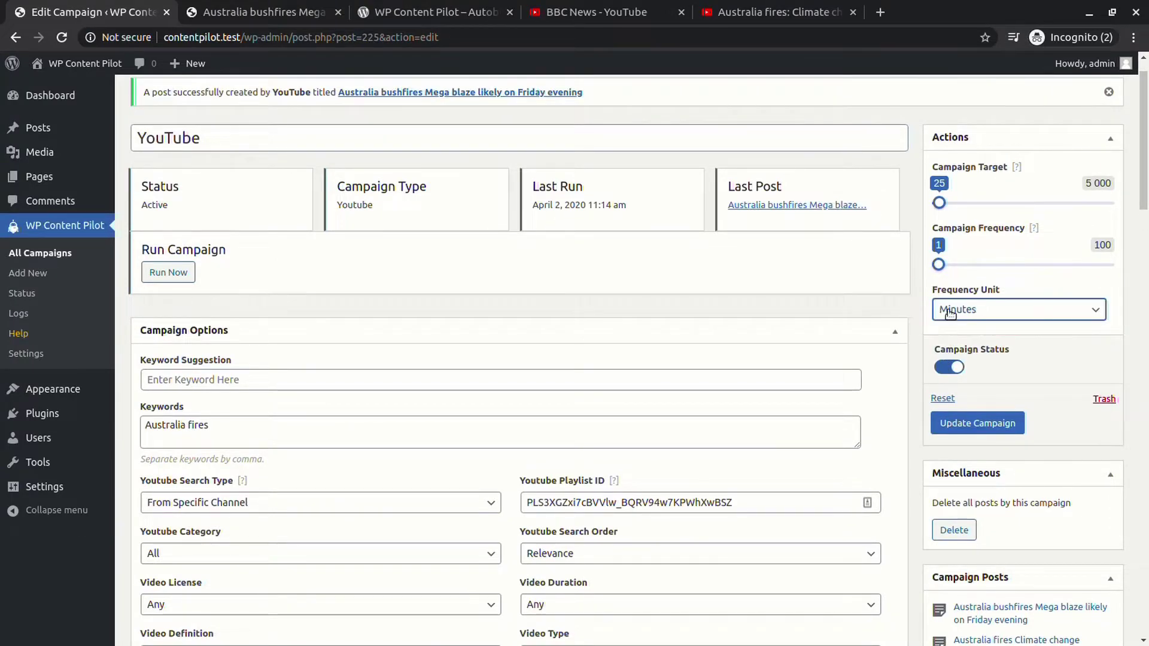
- Adjust the campaign frequency and activate the campaign
left_click_drag(939, 265, 959, 265)
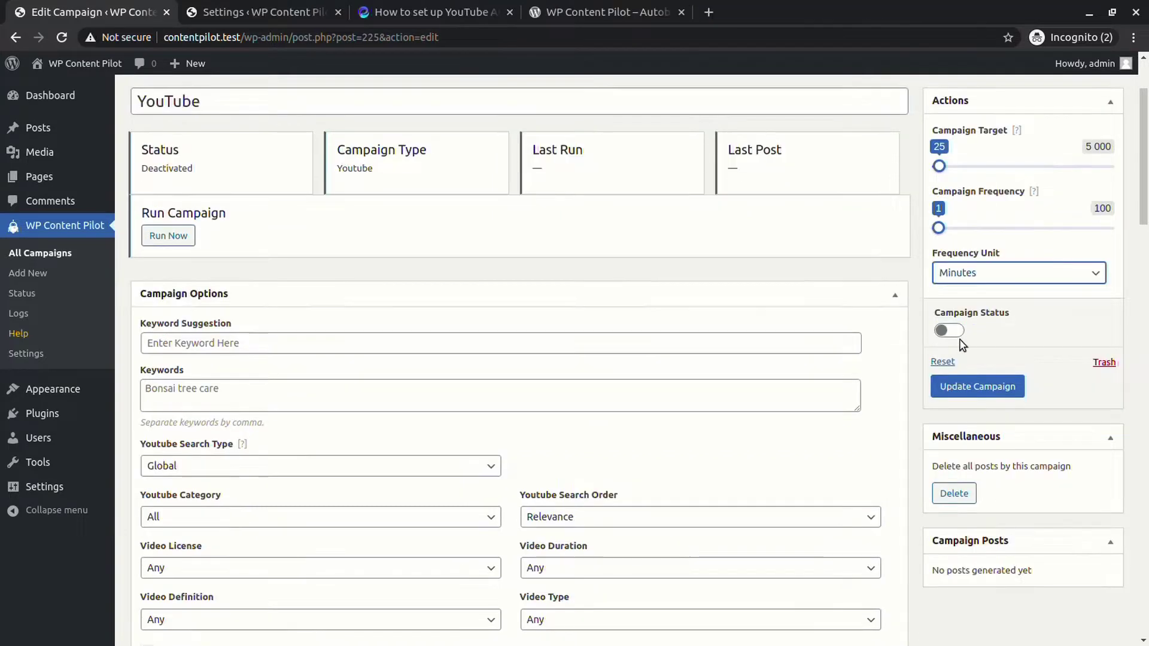
left_click(951, 333)
- Look up keyword suggestions for "How to coo" and add "how to cook pasta" as the campaign keyword
scroll(695, 397, "down", 2)
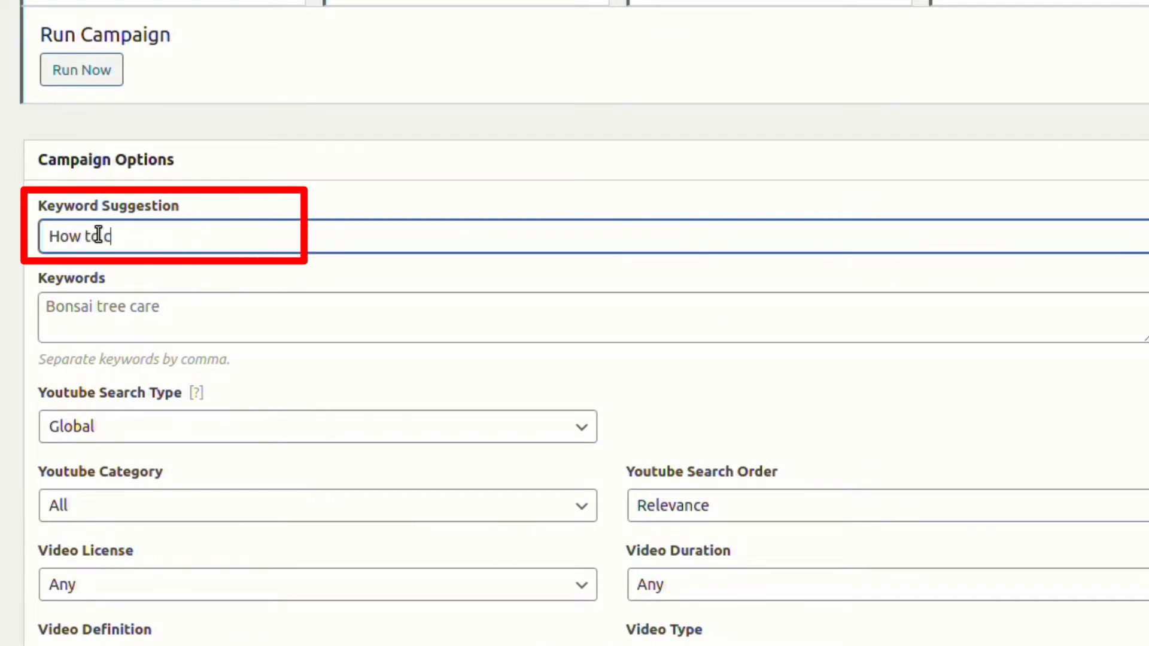
type("oo")
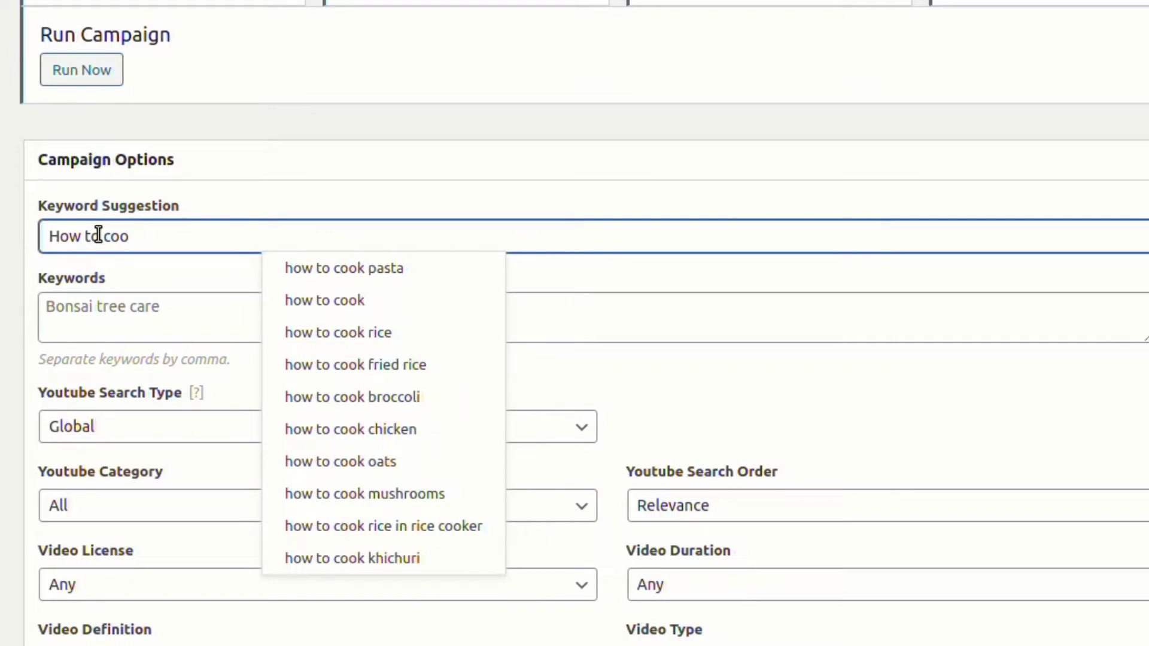
left_click(277, 263)
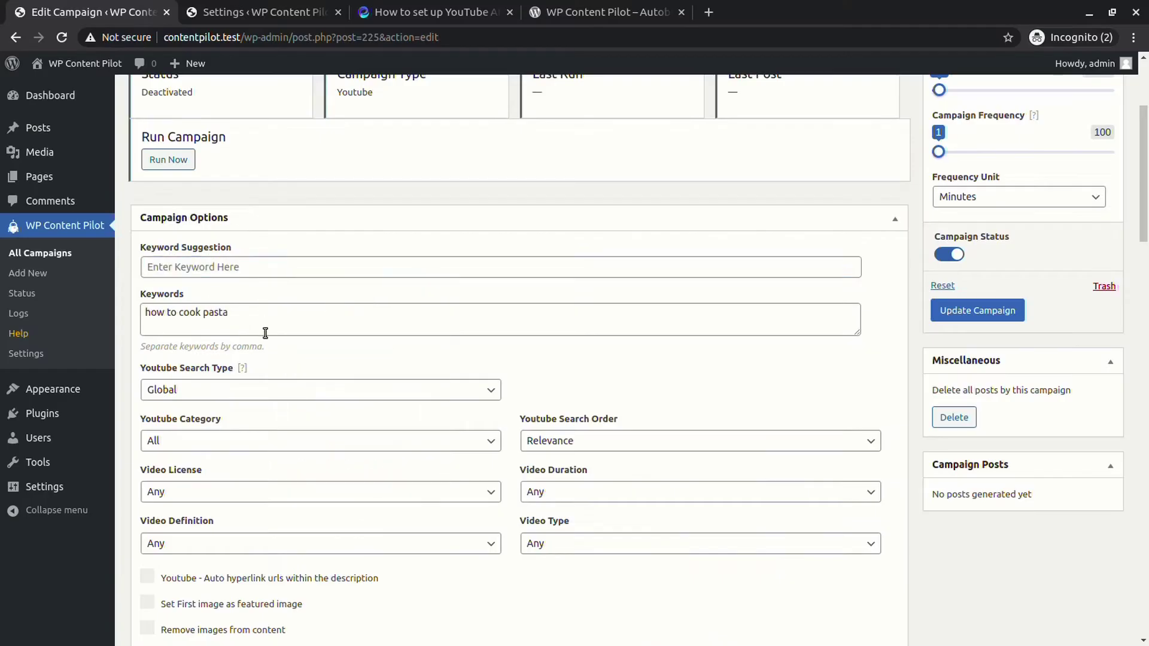
- Keep the YouTube search order on Relevance and the video duration and type on Any, and set the video definition to High
scroll(266, 333, "down", 2)
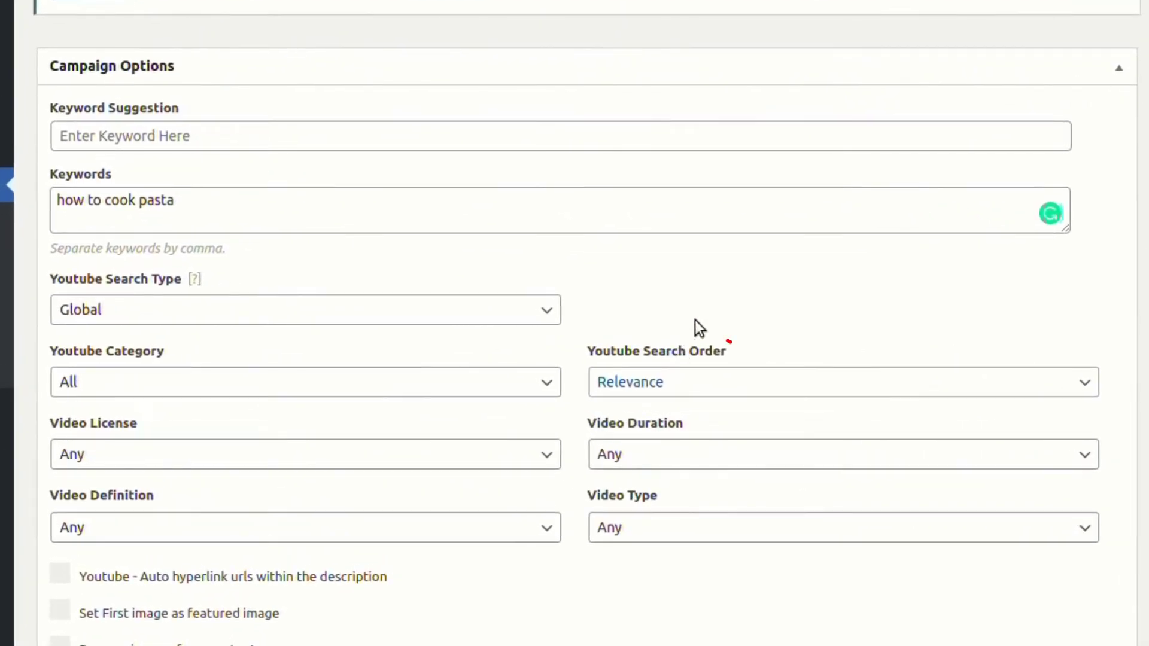
left_click(592, 370)
left_click(566, 427)
scroll(624, 457, "down", 1)
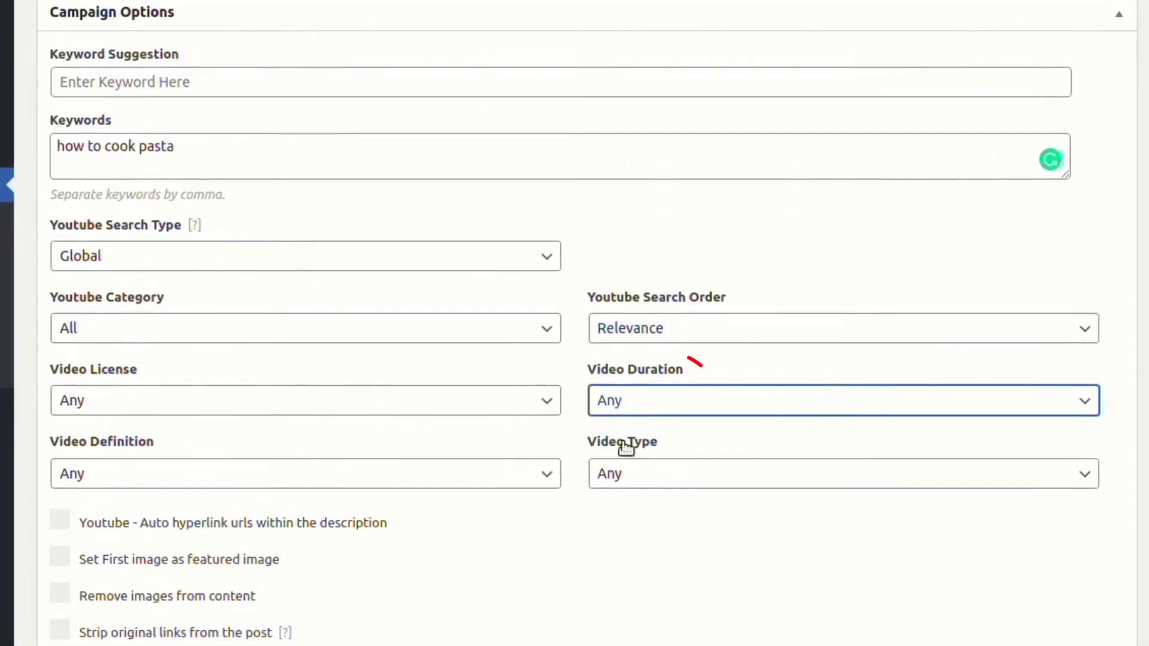
left_click(642, 454)
left_click(641, 530)
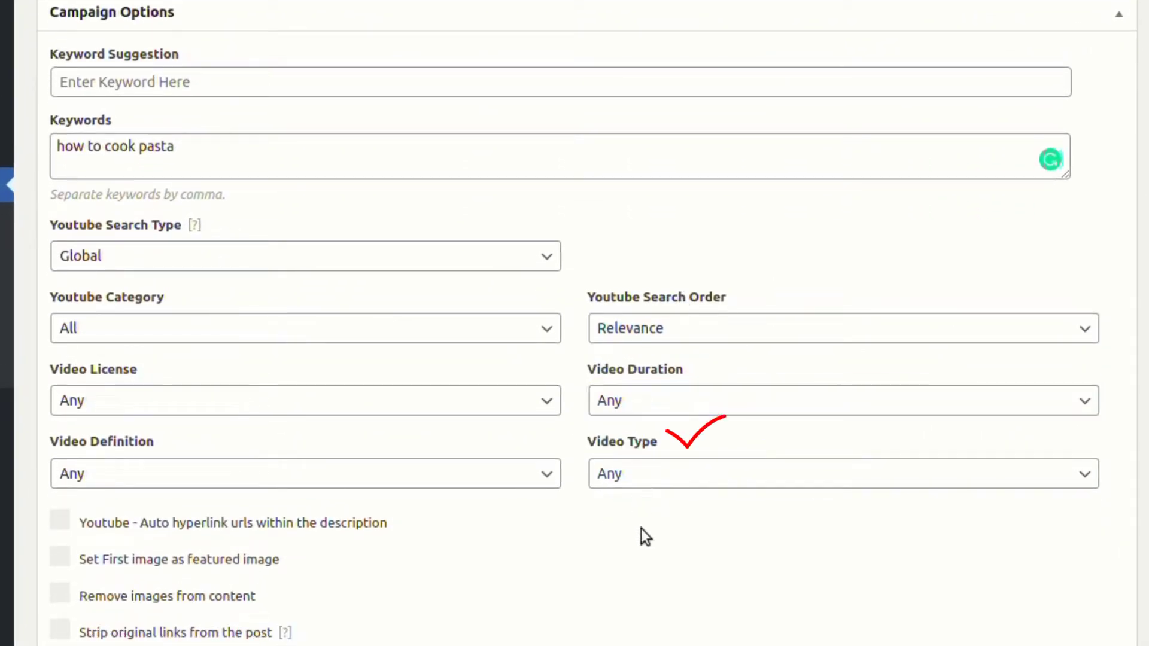
left_click(137, 520)
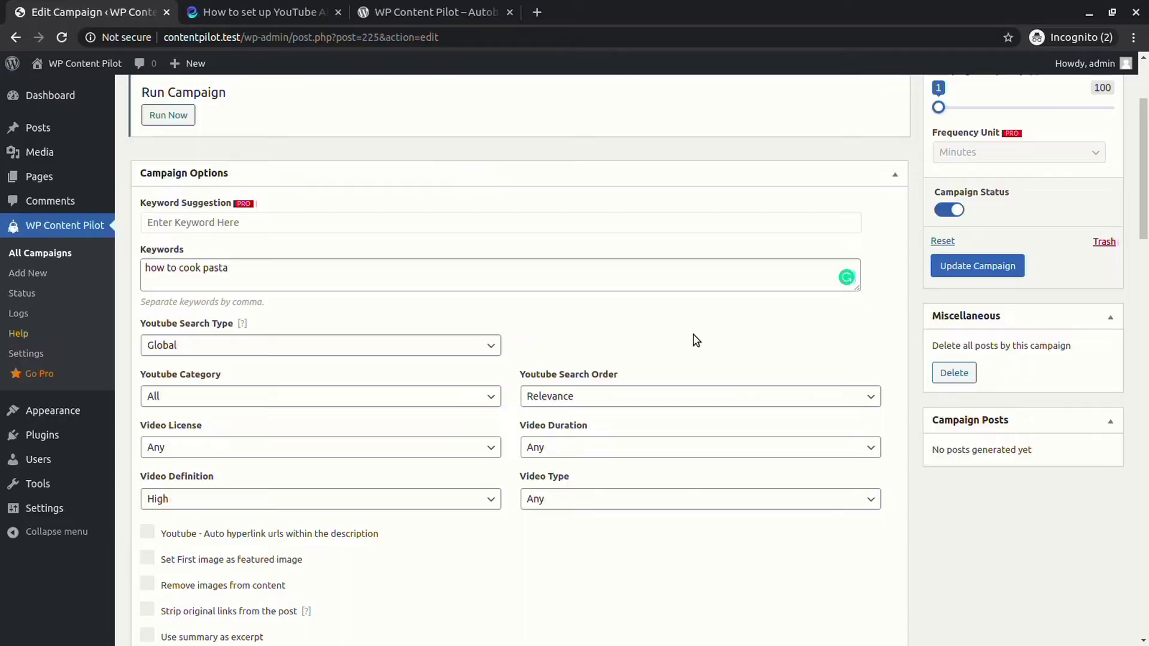
- Enable setting the first image as featured image, using the summary as excerpt, and skipping posts with duplicate titles
scroll(185, 435, "down", 2)
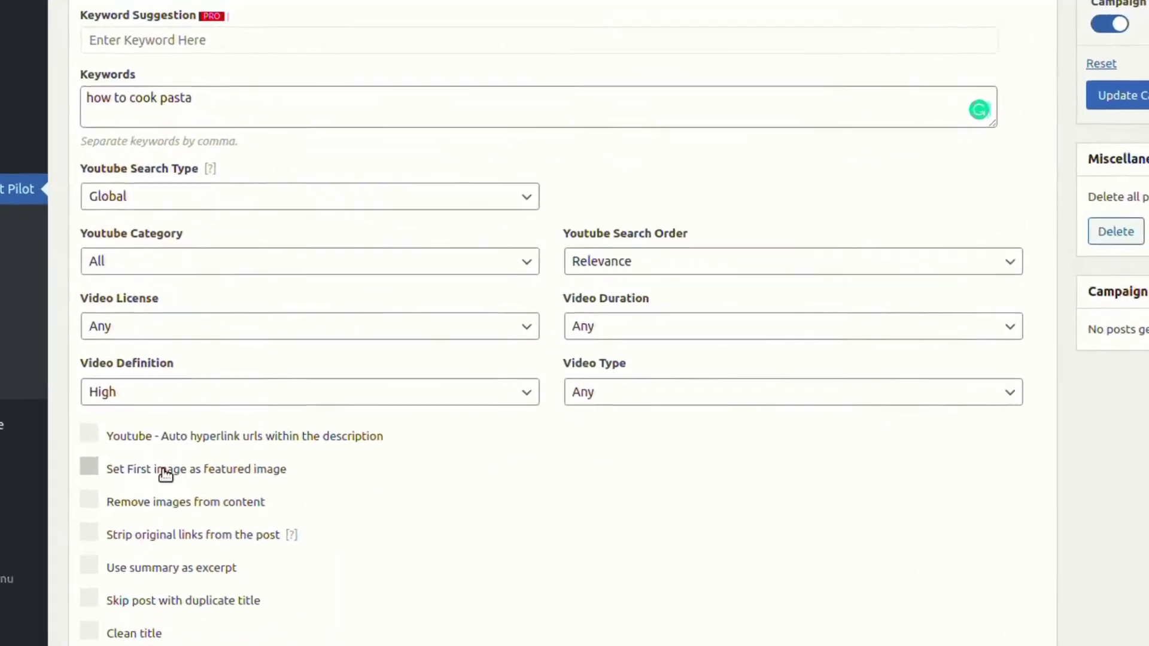
left_click(201, 446)
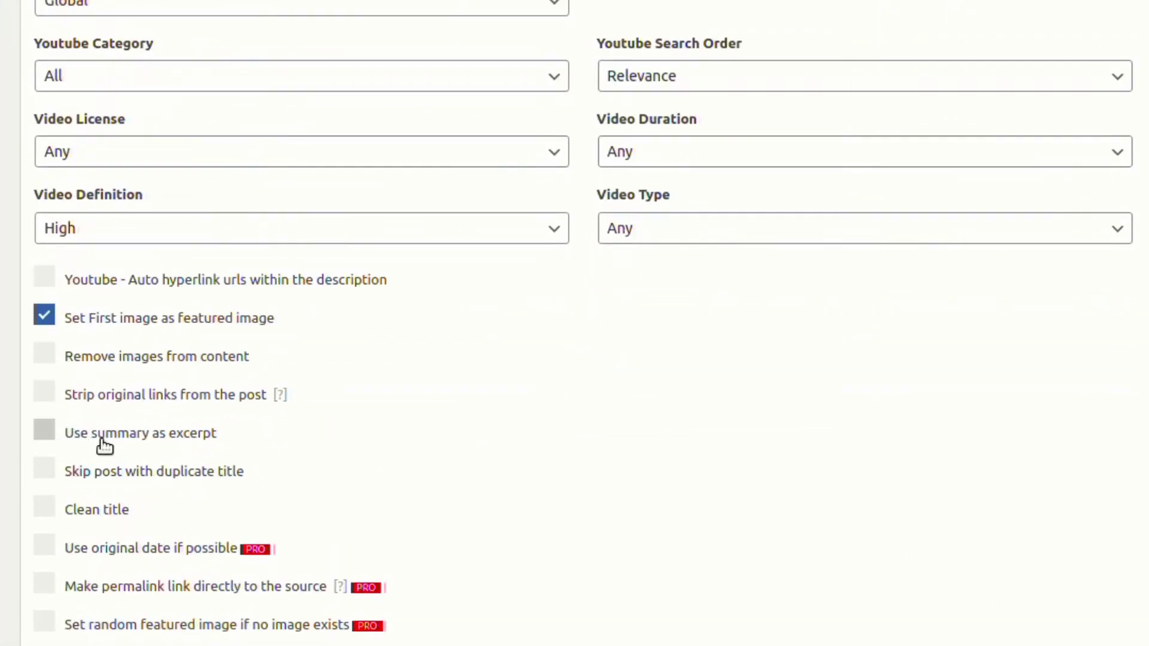
left_click(110, 443)
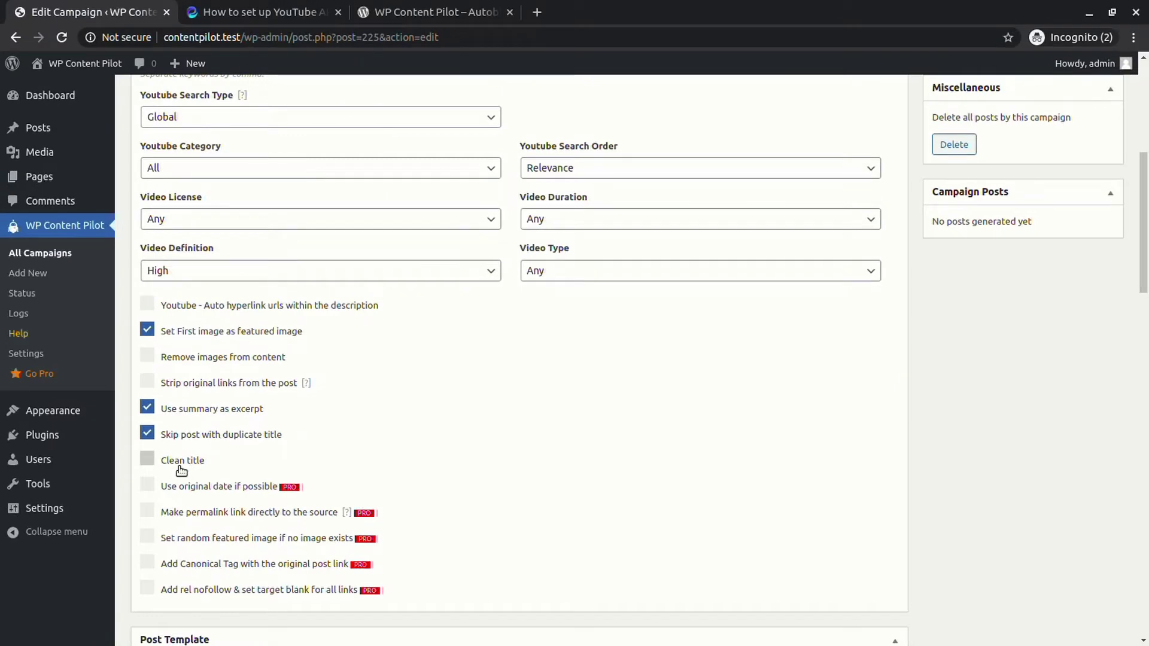
- Assign the YouTube post category in the campaign's post settings
scroll(368, 437, "down", 10)
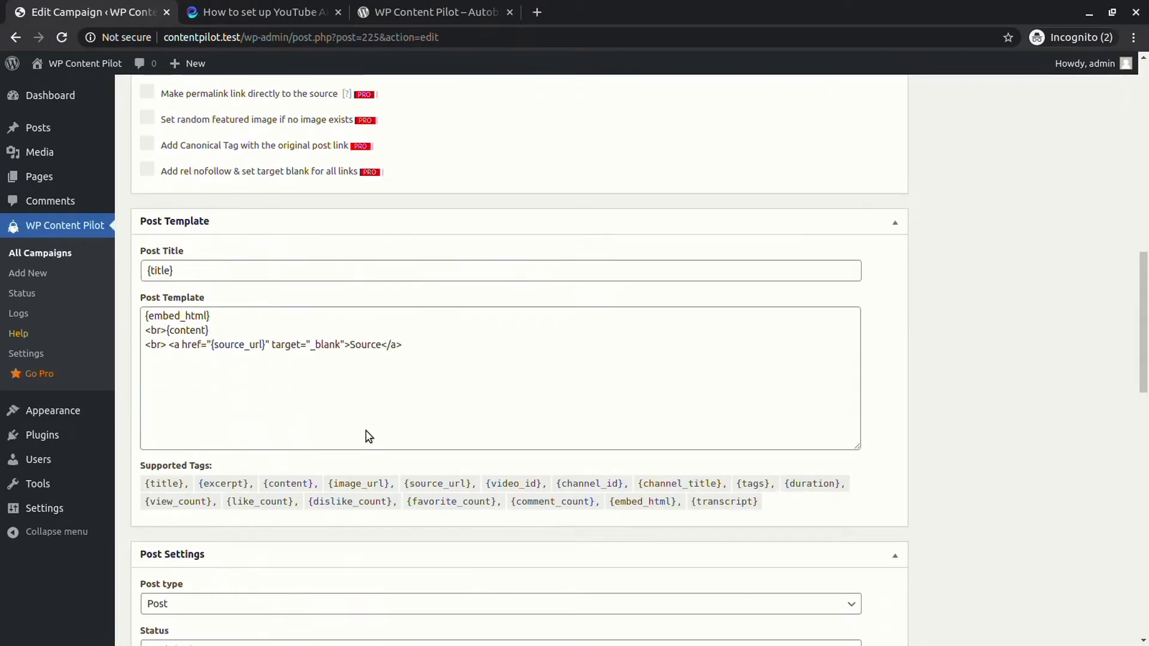
scroll(360, 416, "up", 4)
scroll(361, 418, "down", 12)
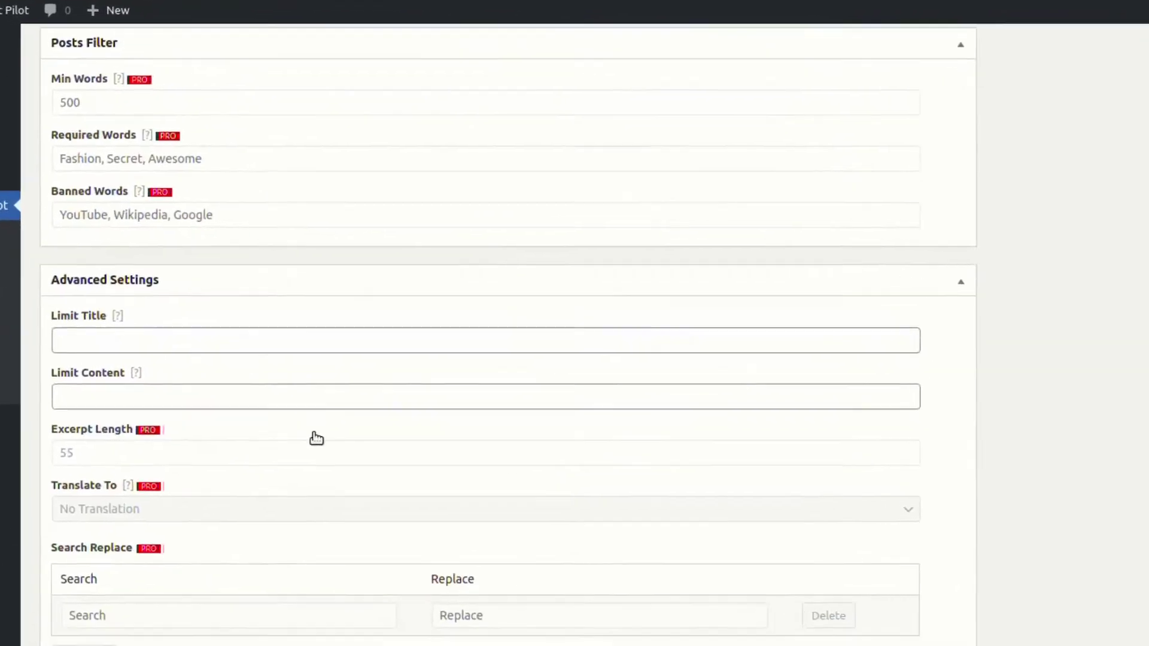
scroll(305, 444, "up", 8)
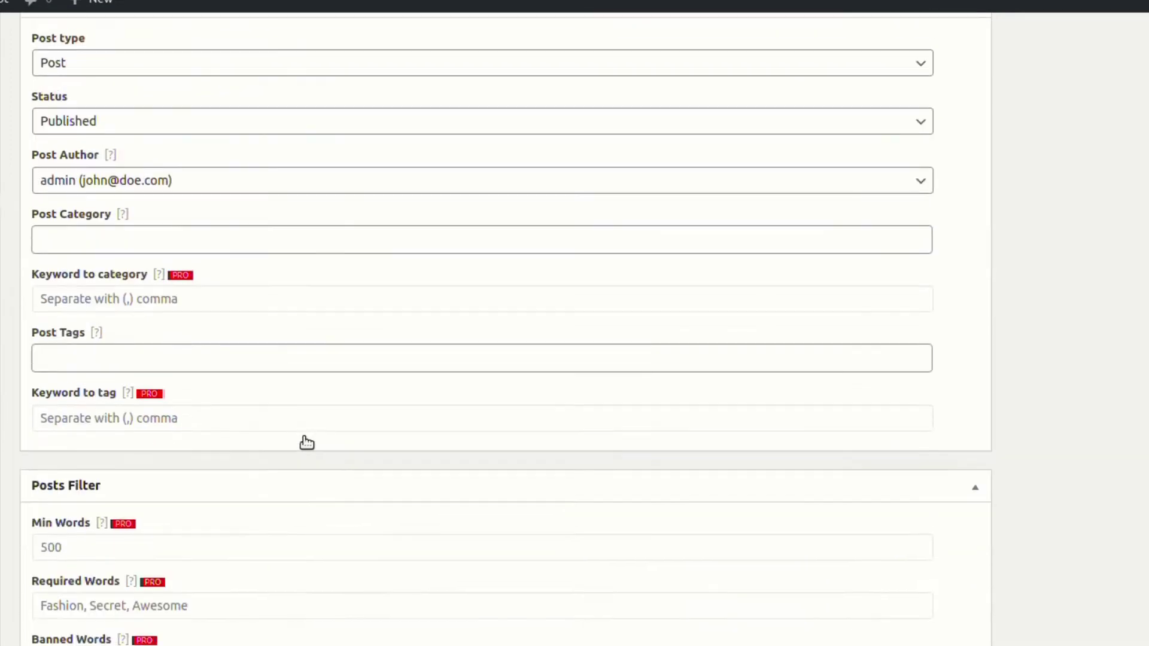
scroll(306, 443, "up", 2)
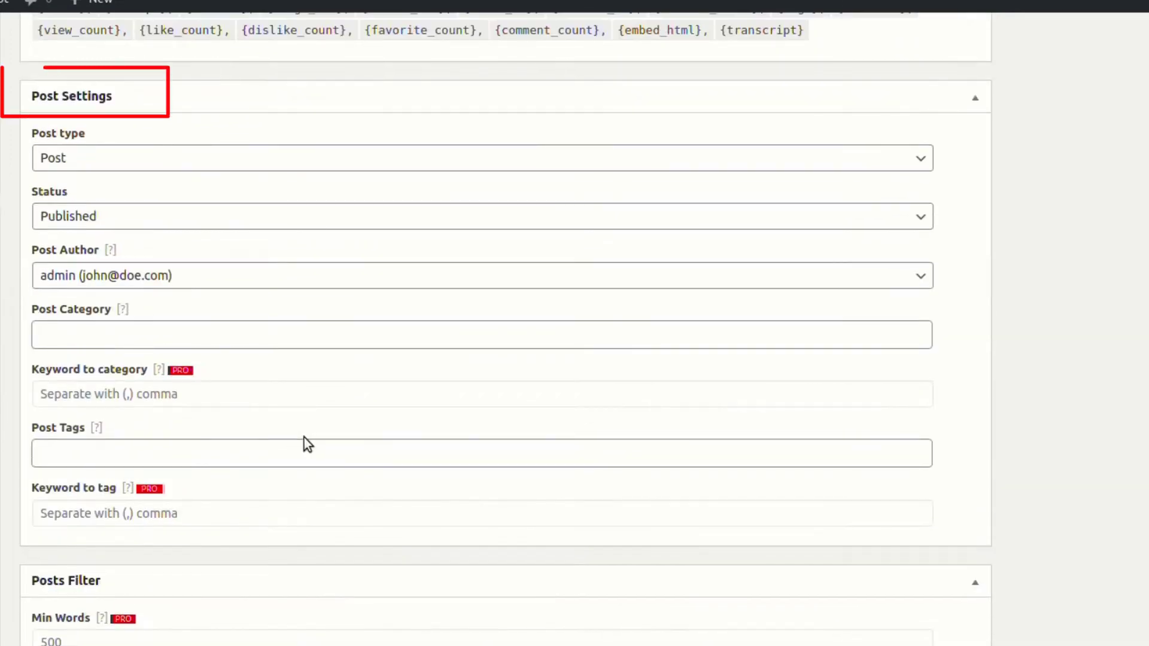
left_click(71, 338)
scroll(96, 500, "down", 5)
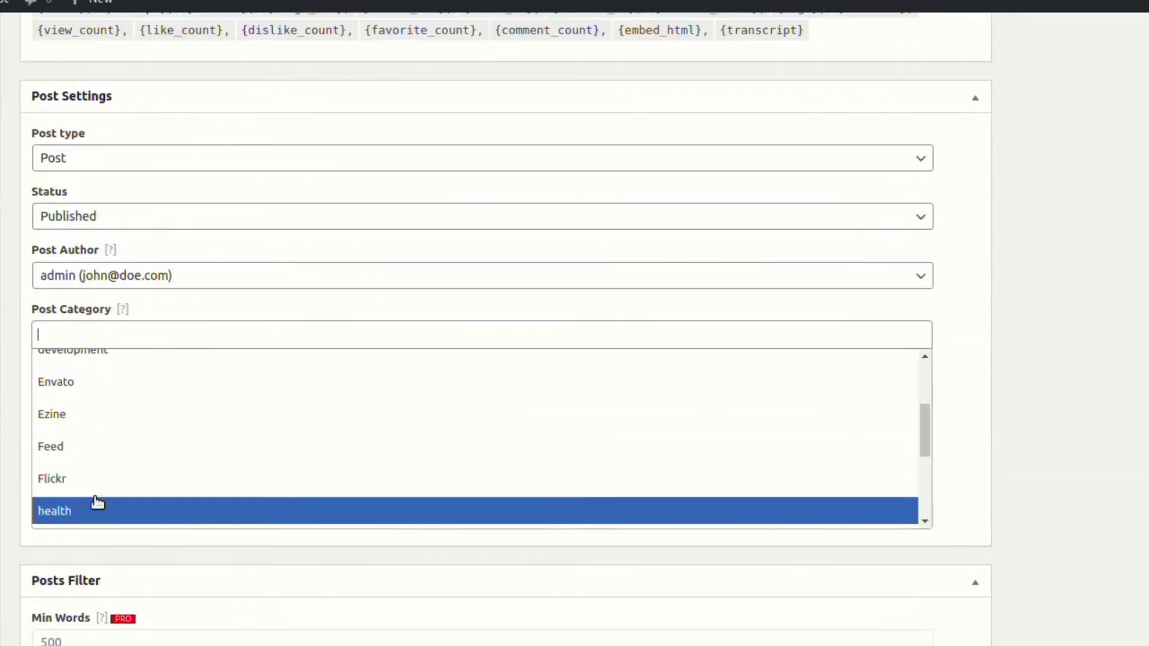
left_click(85, 509)
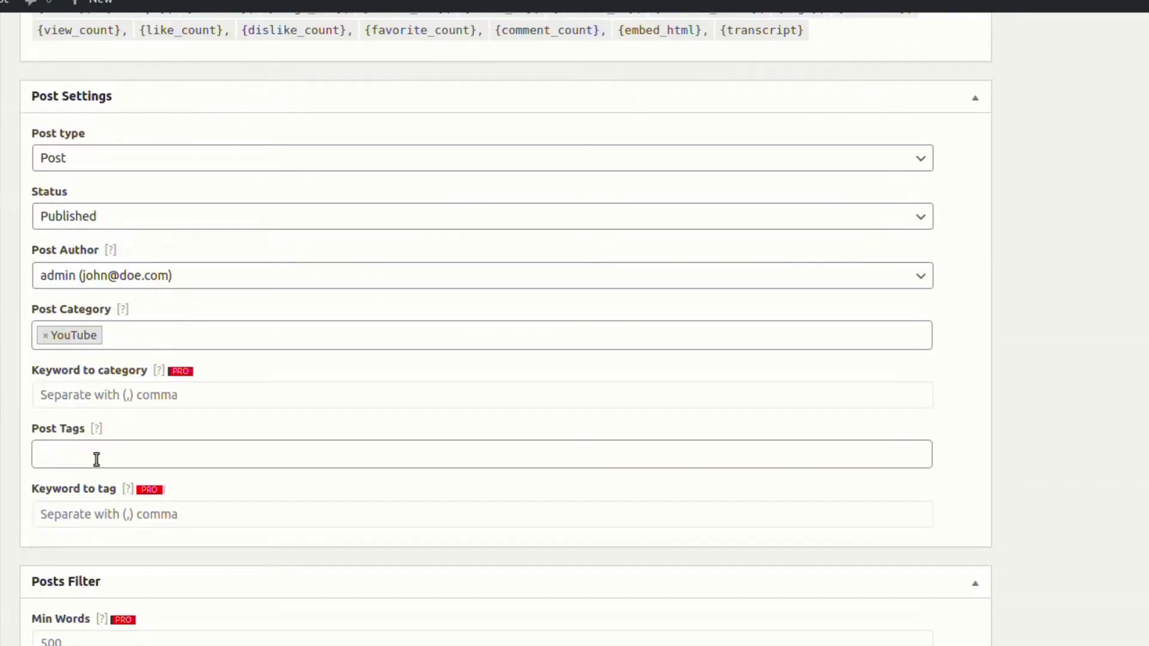
- Add the YouTube post tag in the post settings and update the campaign
left_click(96, 450)
scroll(156, 548, "down", 5)
left_click(133, 629)
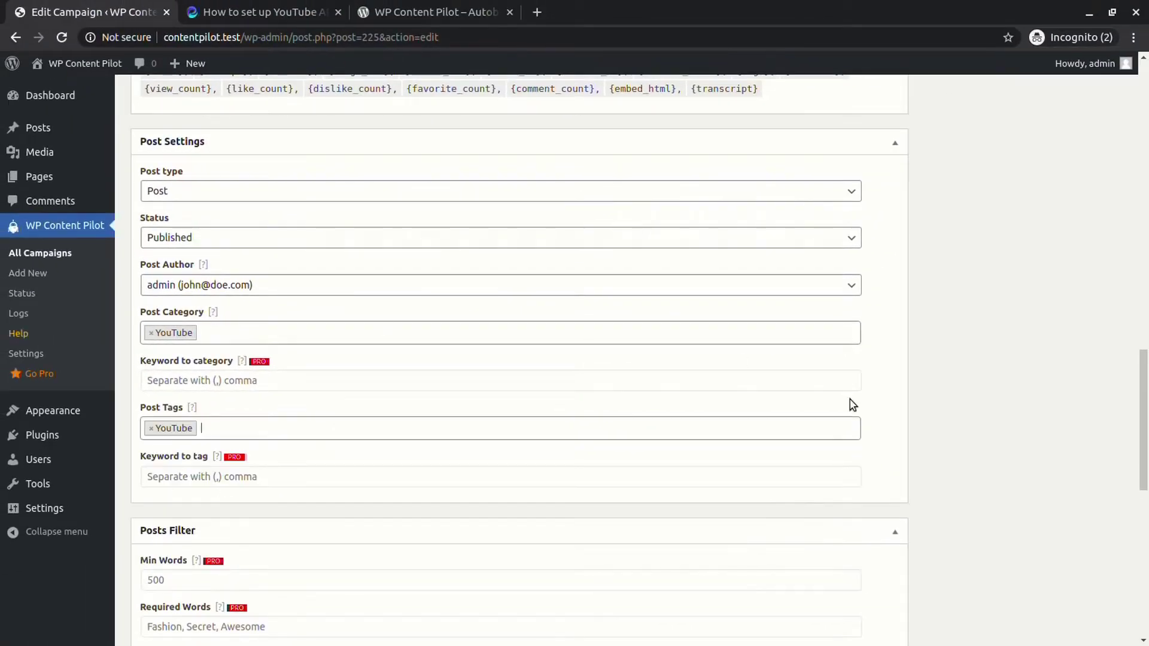
scroll(857, 404, "up", 10)
left_click(958, 271)
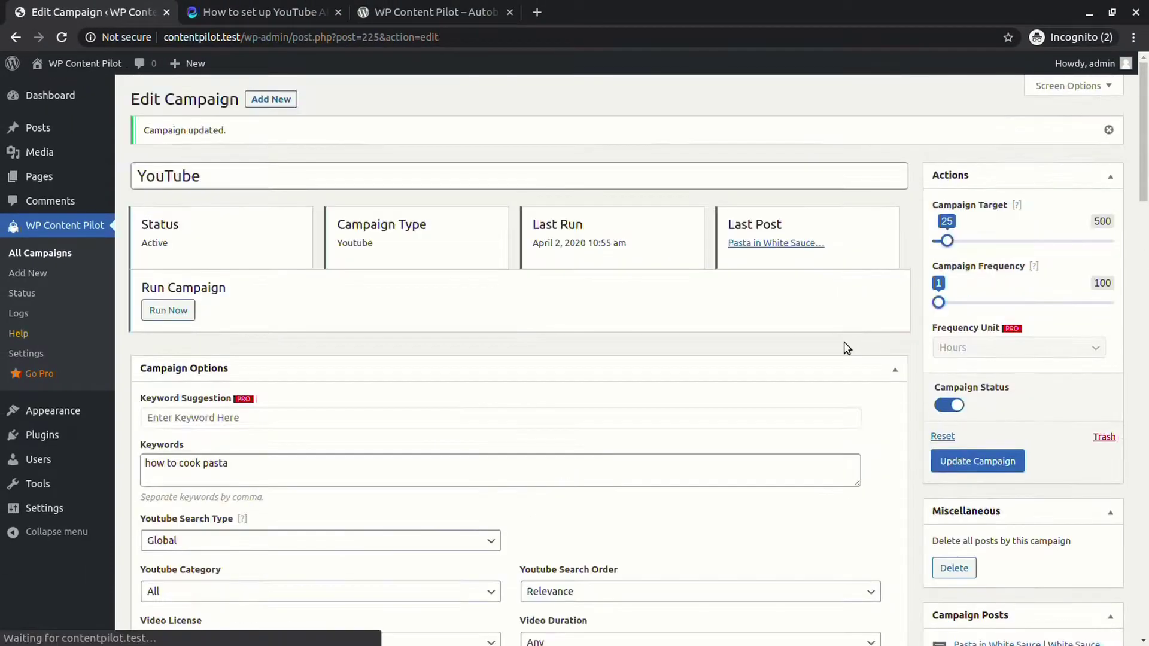
- Run the campaign and open the generated post in its own tab to examine its title, excerpt, content and tags
left_click(180, 313)
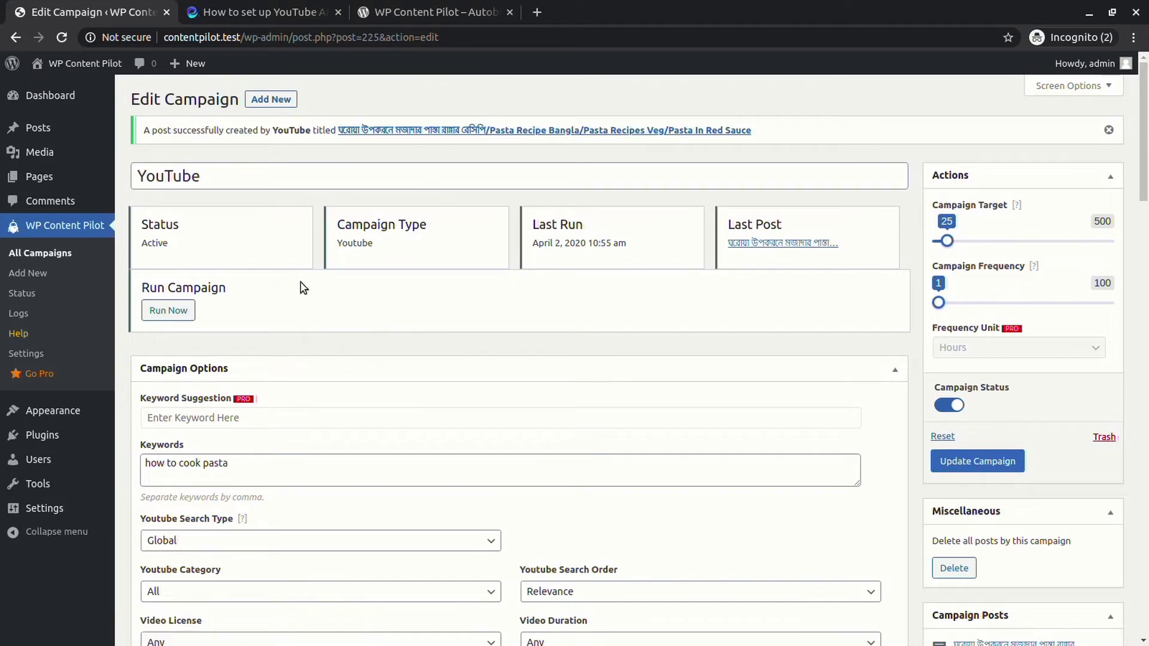
left_click(553, 132, "ctrl")
left_click(303, 13)
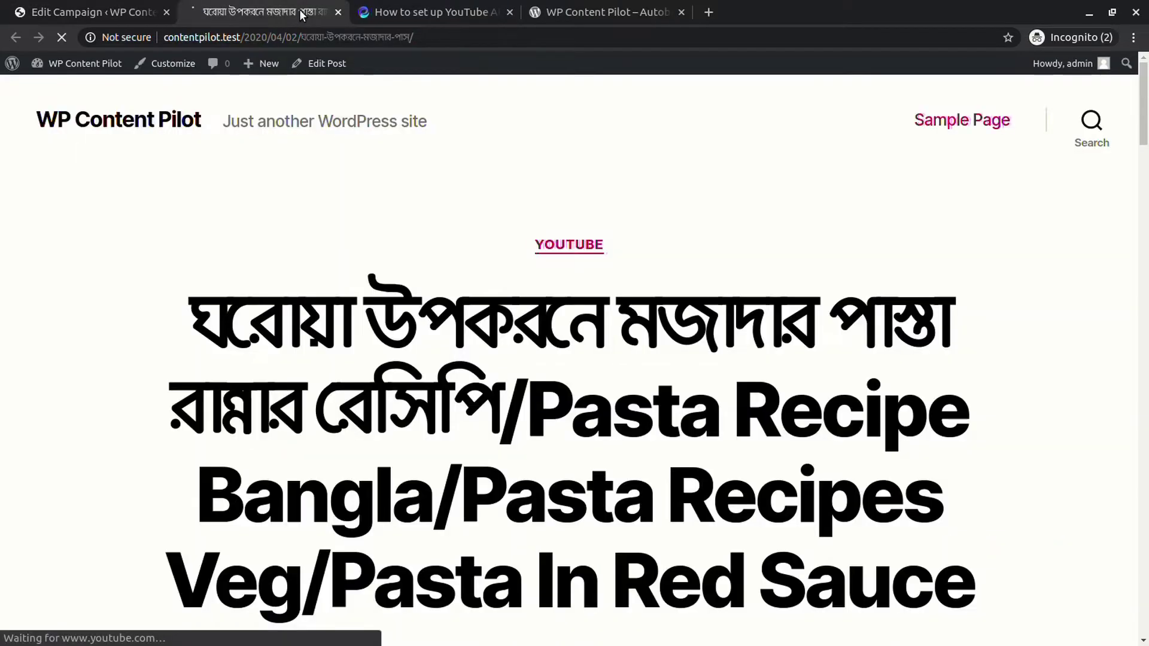
scroll(279, 377, "down", 4)
scroll(494, 331, "down", 18)
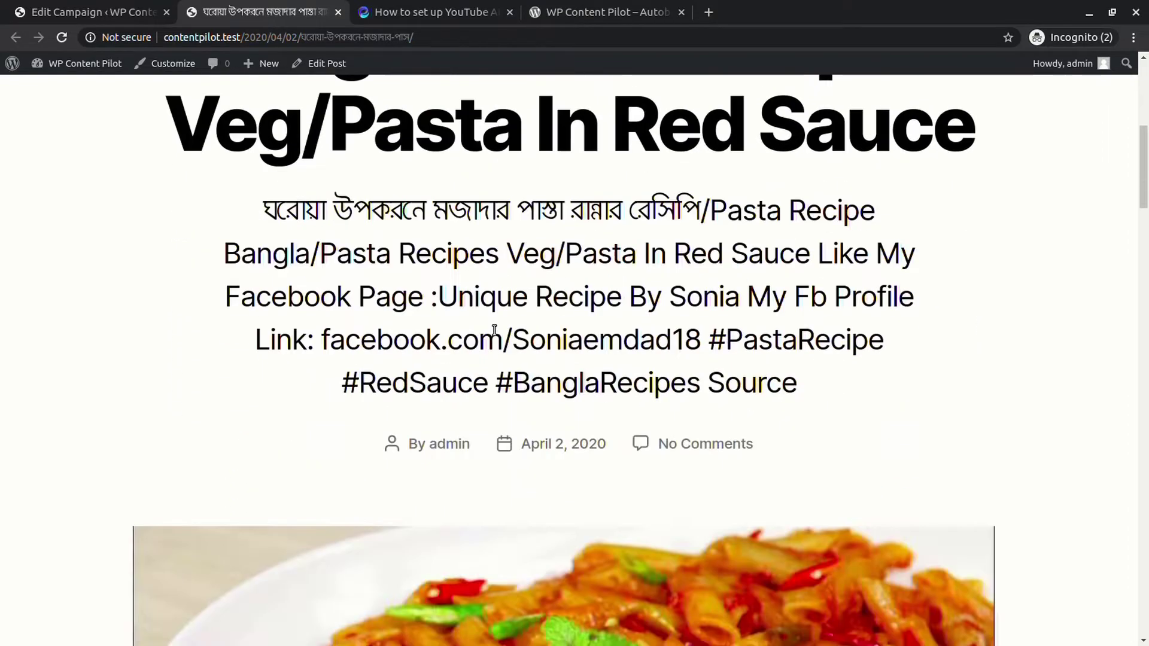
scroll(497, 335, "down", 3)
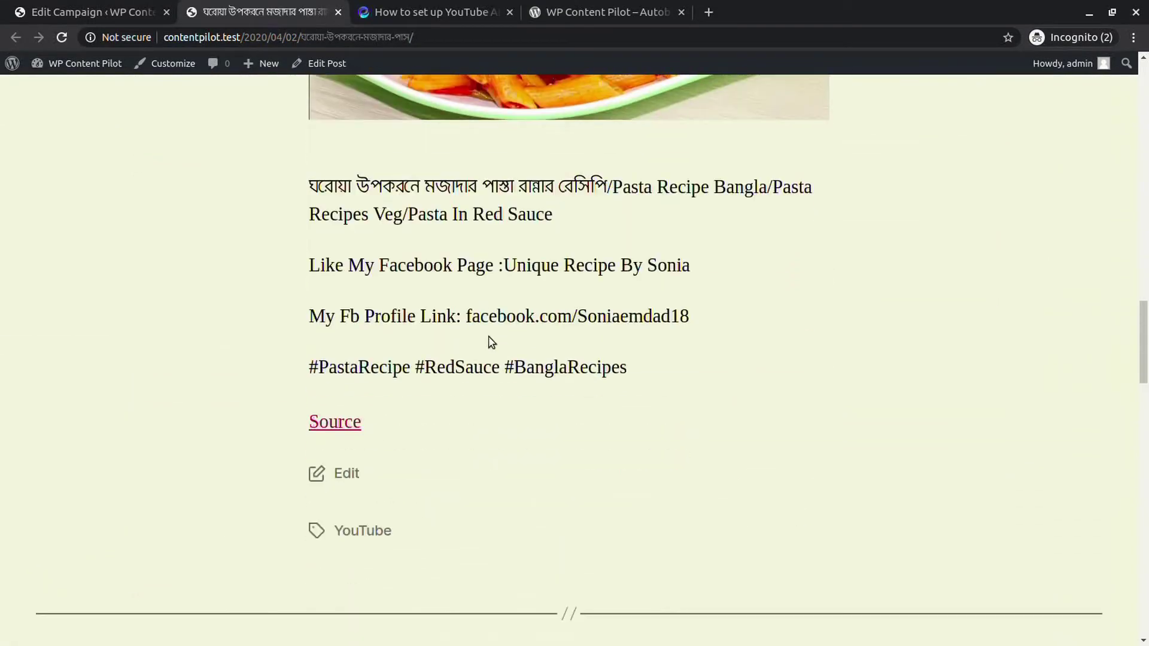
- Add the line "<br>{view_count}" to the campaign's post template, below the source link
key("ctrl+shift+Tab")
scroll(359, 349, "down", 7)
scroll(359, 349, "down", 7)
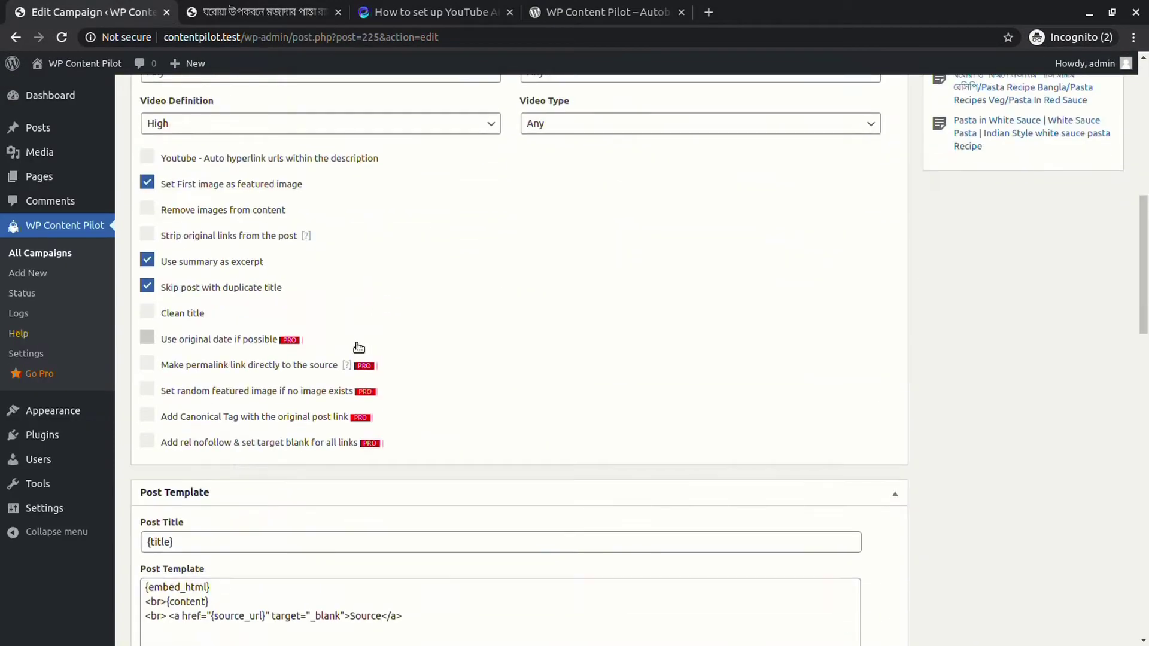
left_click(157, 359)
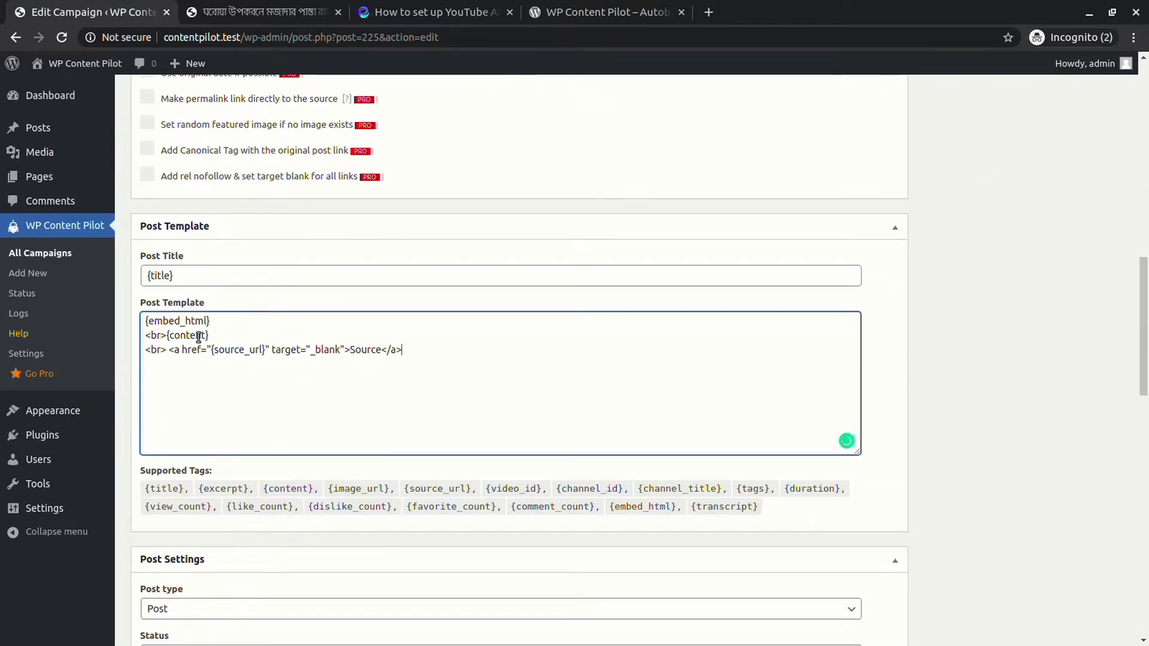
left_click(441, 354)
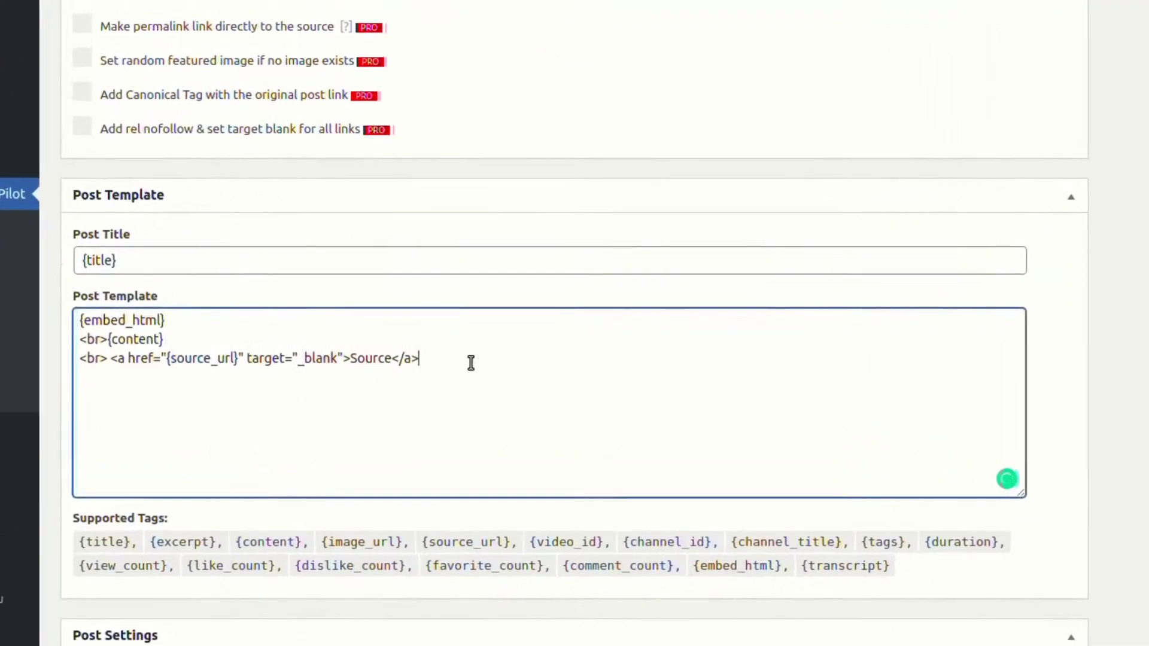
key("Return")
type("<br>{content}")
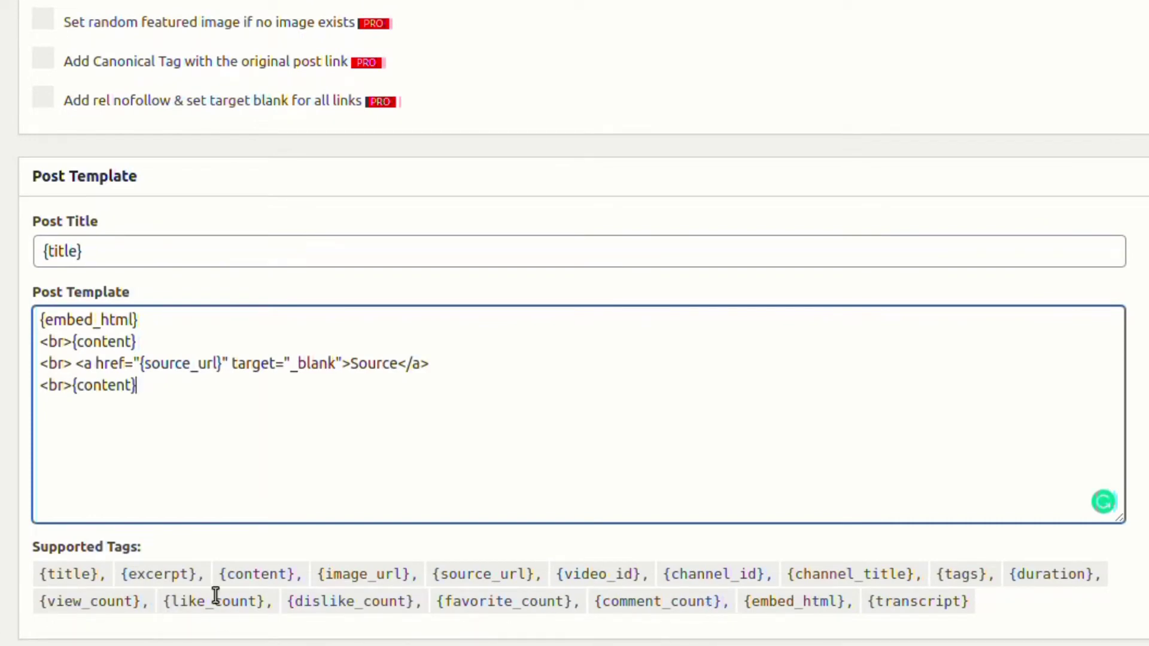
left_click_drag(40, 601, 137, 606)
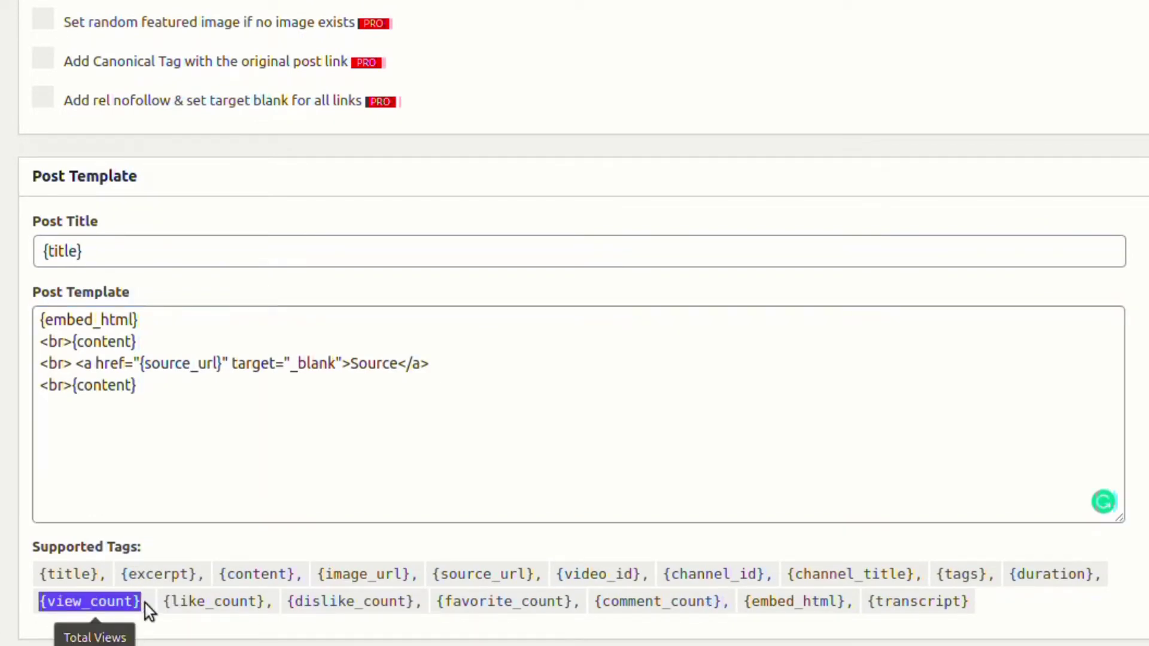
left_click_drag(72, 384, 144, 390)
type("{view_count}")
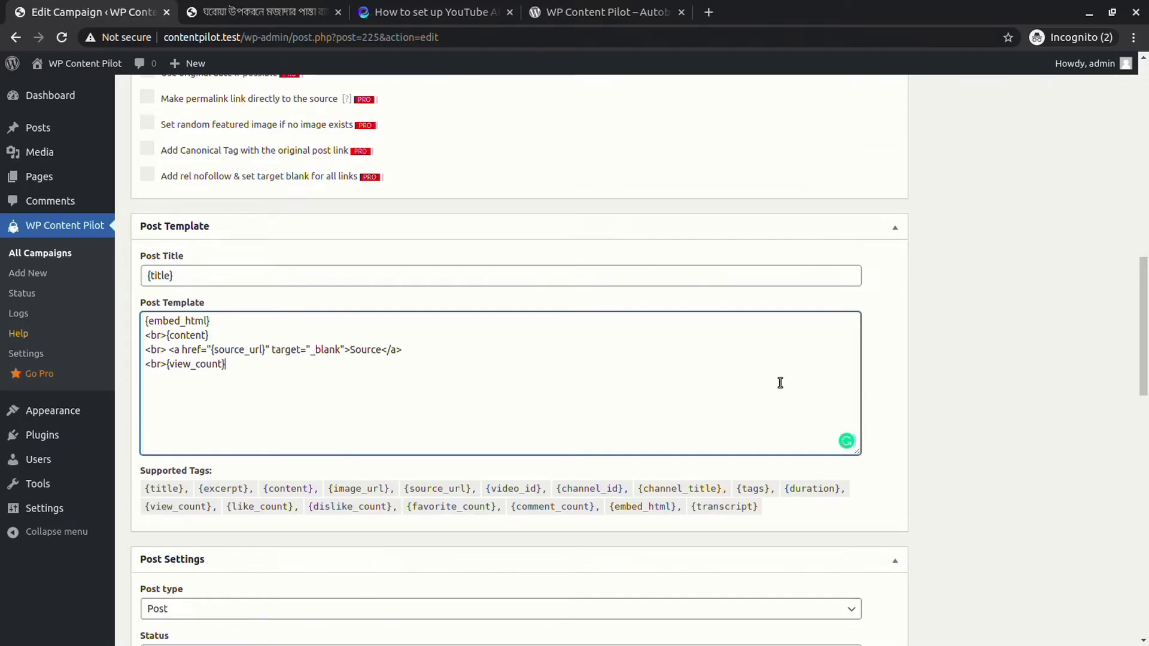
- Update the YouTube campaign and run it
scroll(780, 383, "up", 15)
left_click(956, 390)
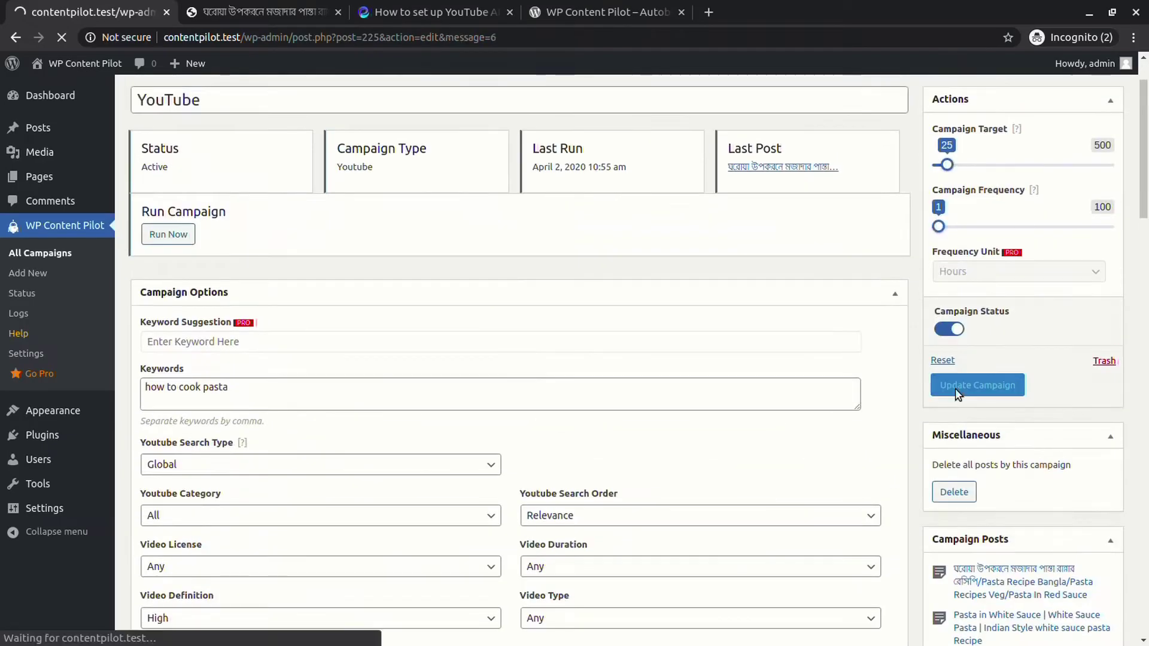
left_click(169, 310)
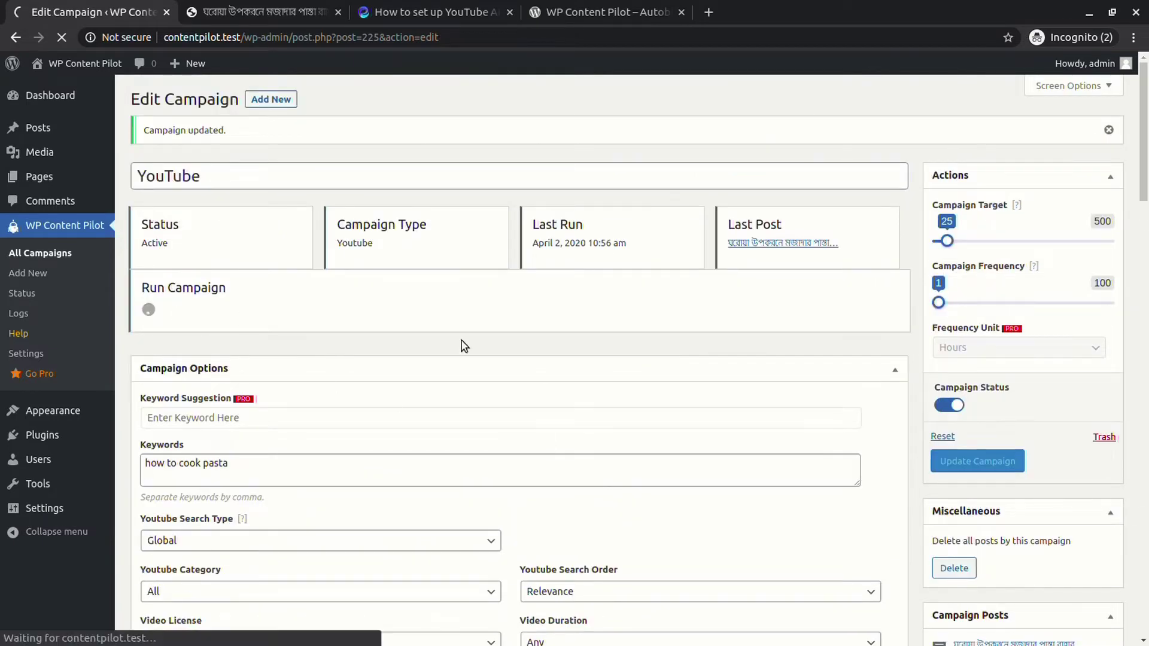
- Open the newly generated post and examine the view count below its source link
left_click(531, 136, "ctrl")
key("ctrl+Tab")
scroll(425, 357, "down", 5)
scroll(424, 357, "up", 3)
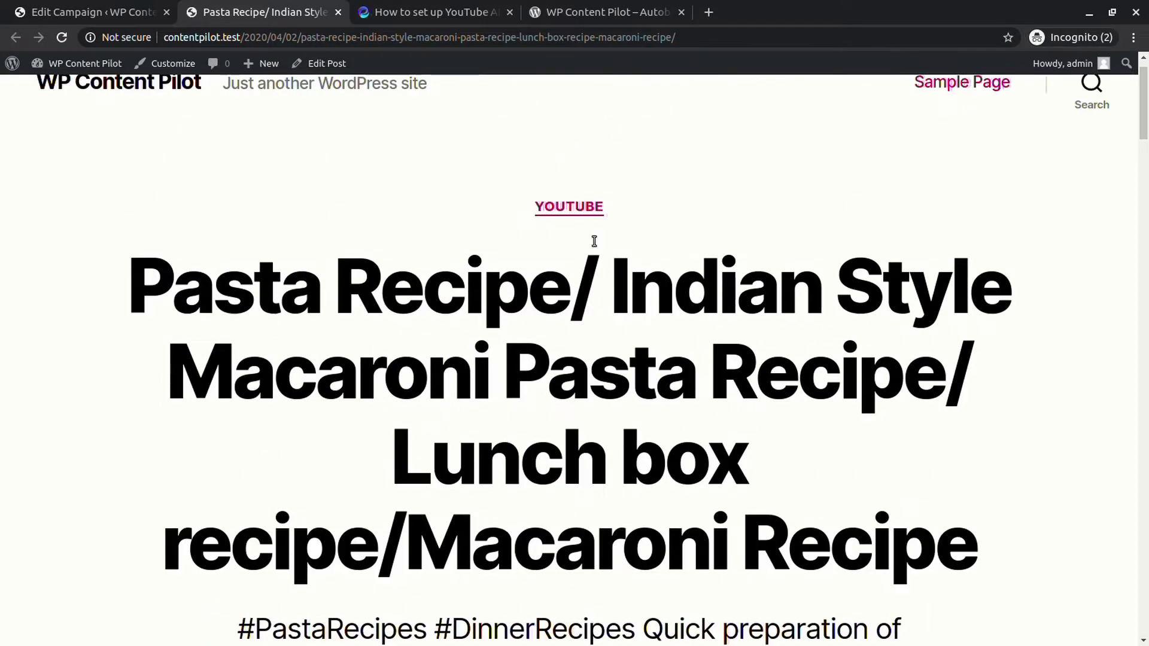
scroll(527, 386, "down", 10)
scroll(526, 390, "down", 6)
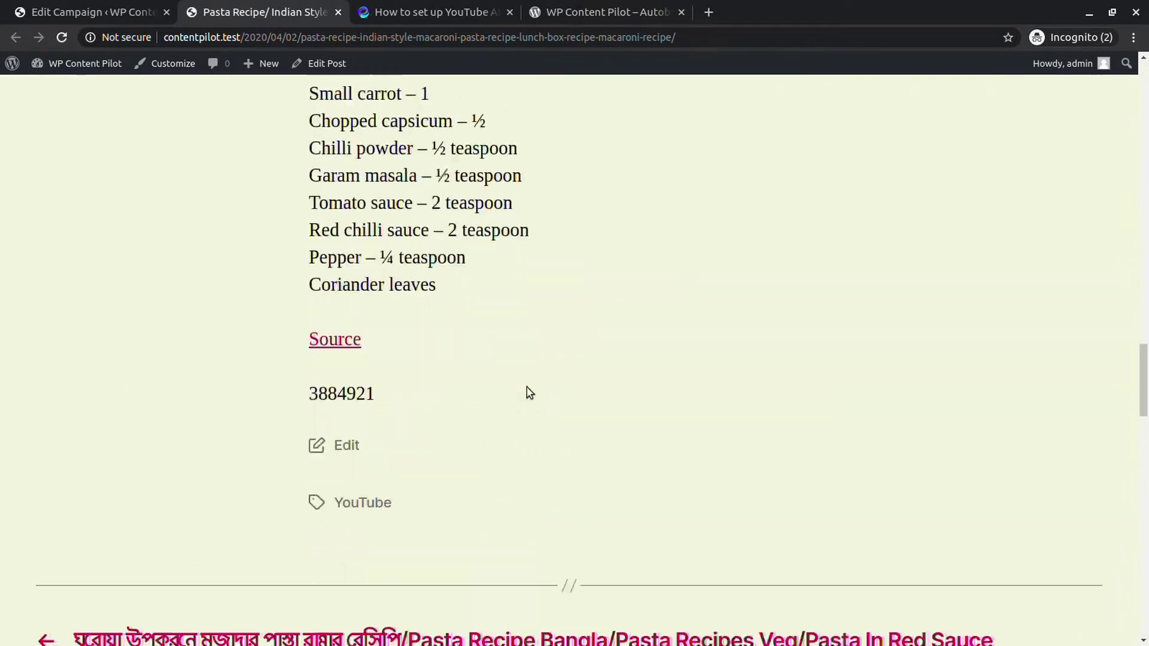
left_click_drag(309, 256, 378, 256)
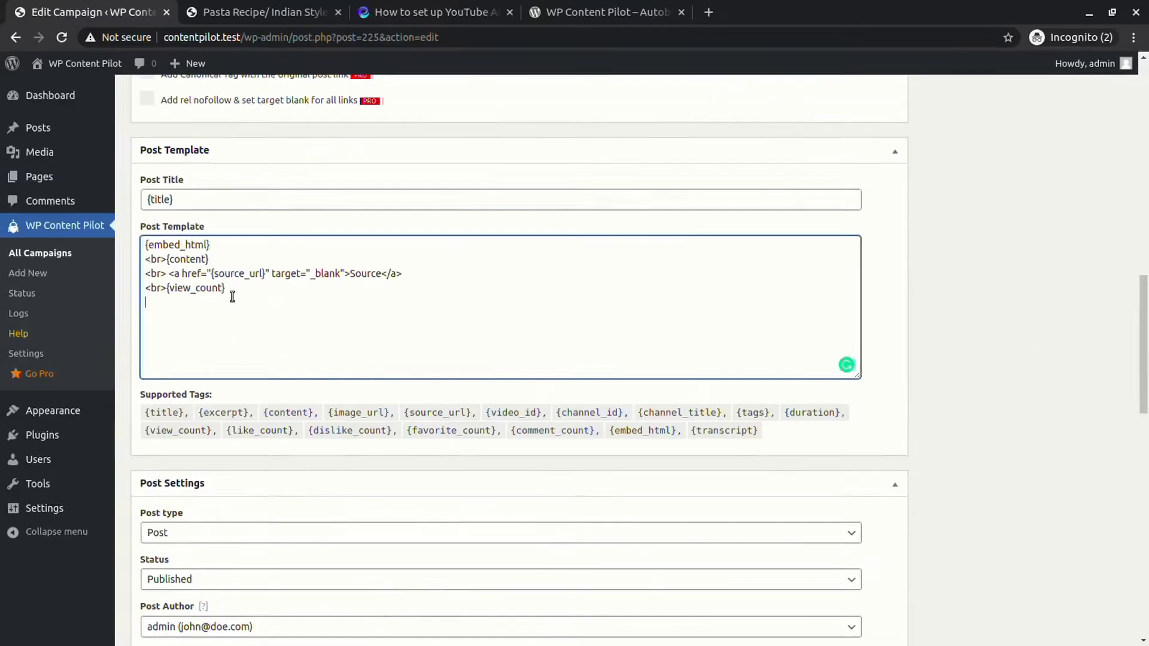
- Add the line "<br>Comments Count: {comment_count}" at the end of the campaign's post template
key("Return")
type("<br>{view_count}")
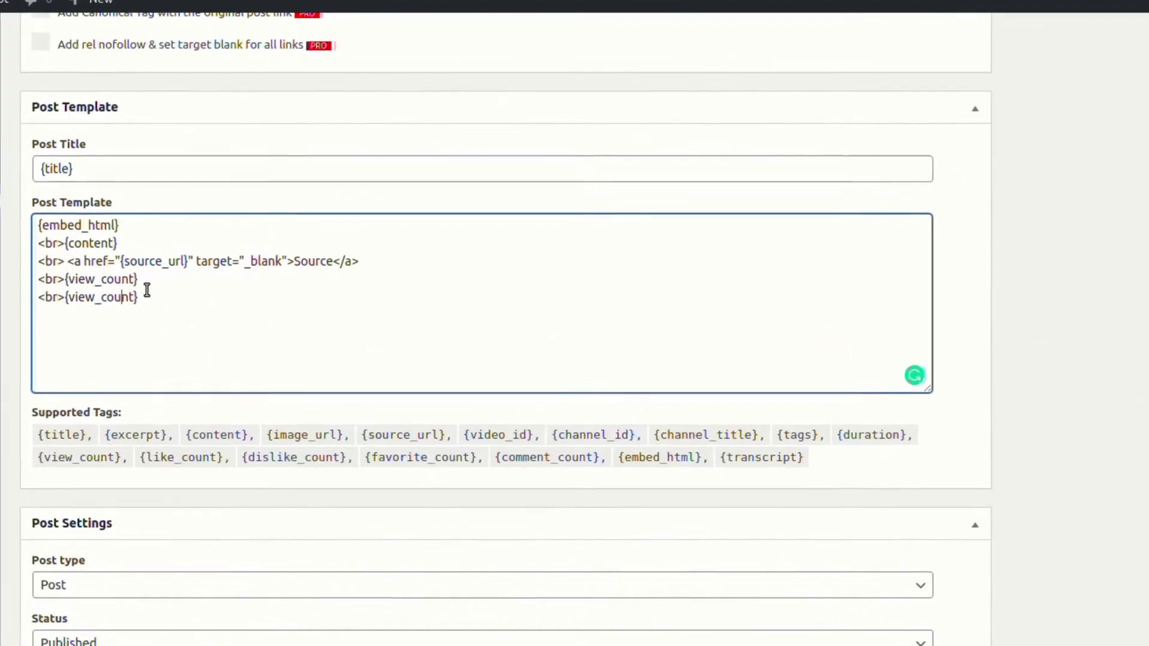
key("Left")
key("Left")
key("Left")
key("Left")
key("Left")
key("Left")
key("Left")
key("Left")
key("Left")
key("Left")
key("Left")
key("Left")
type("Commetns")
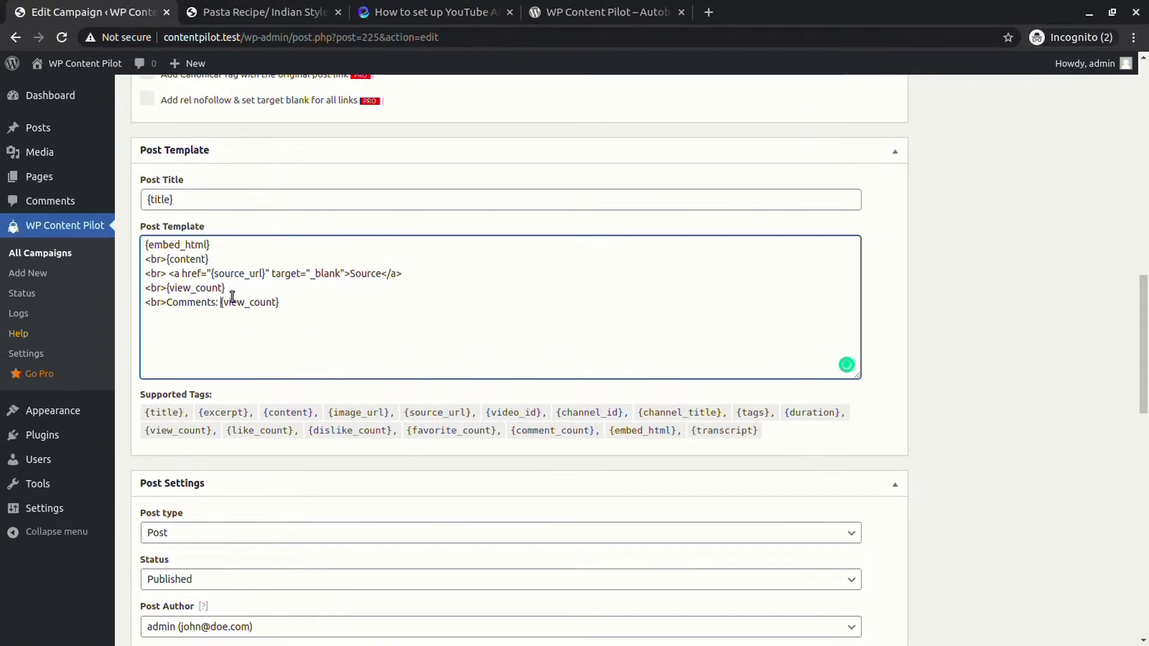
left_click(563, 434)
left_click_drag(281, 303, 219, 302)
type("{comment_count}")
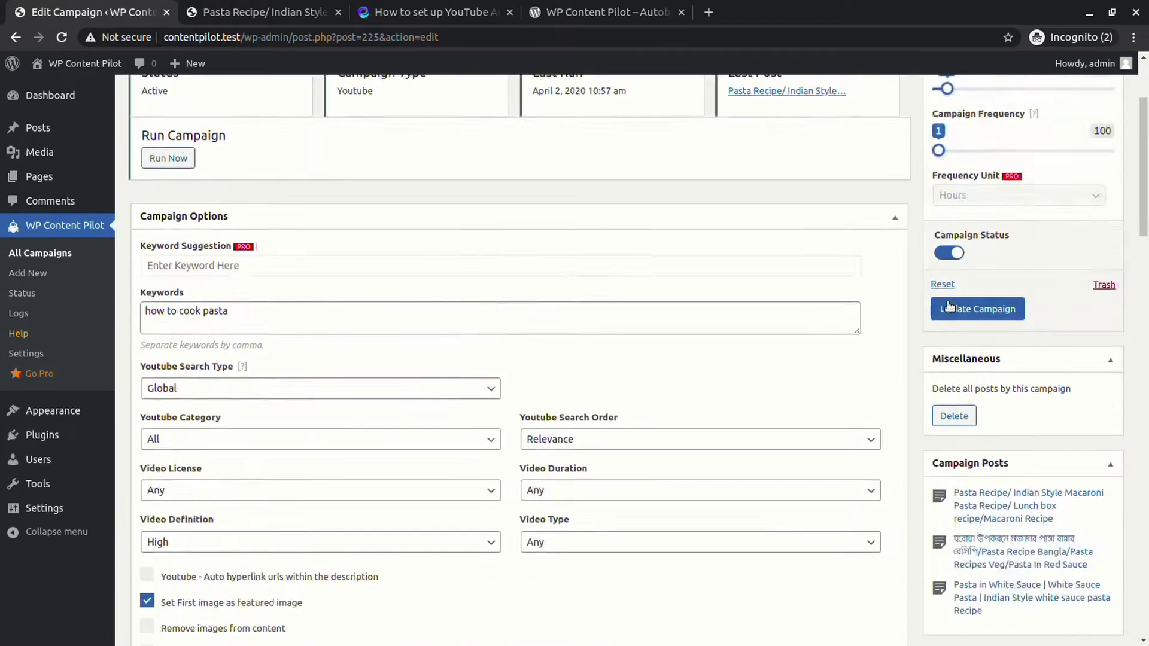
- Run the campaign with the extended template and open the generated post to check its content
scroll(419, 269, "up", 3)
left_click(183, 309)
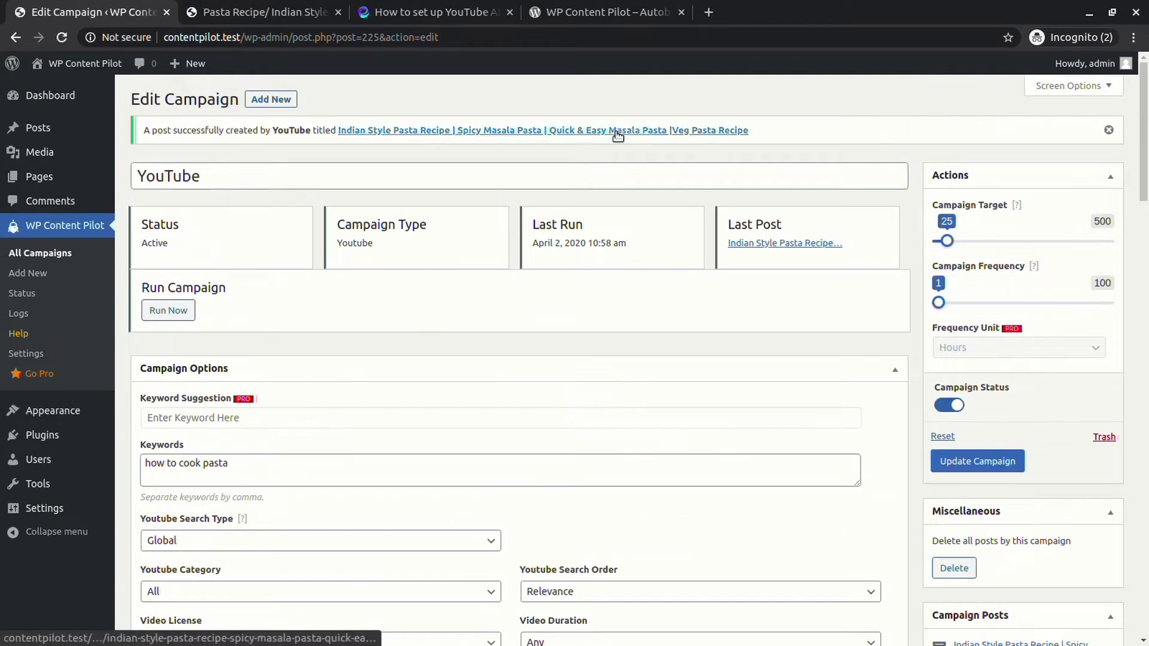
left_click(618, 137)
scroll(162, 316, "down", 10)
scroll(161, 316, "up", 4)
- Set the campaign's post type to Page and update the campaign
left_click(93, 12)
scroll(592, 380, "down", 20)
scroll(593, 379, "up", 9)
left_click(177, 382)
left_click(175, 406)
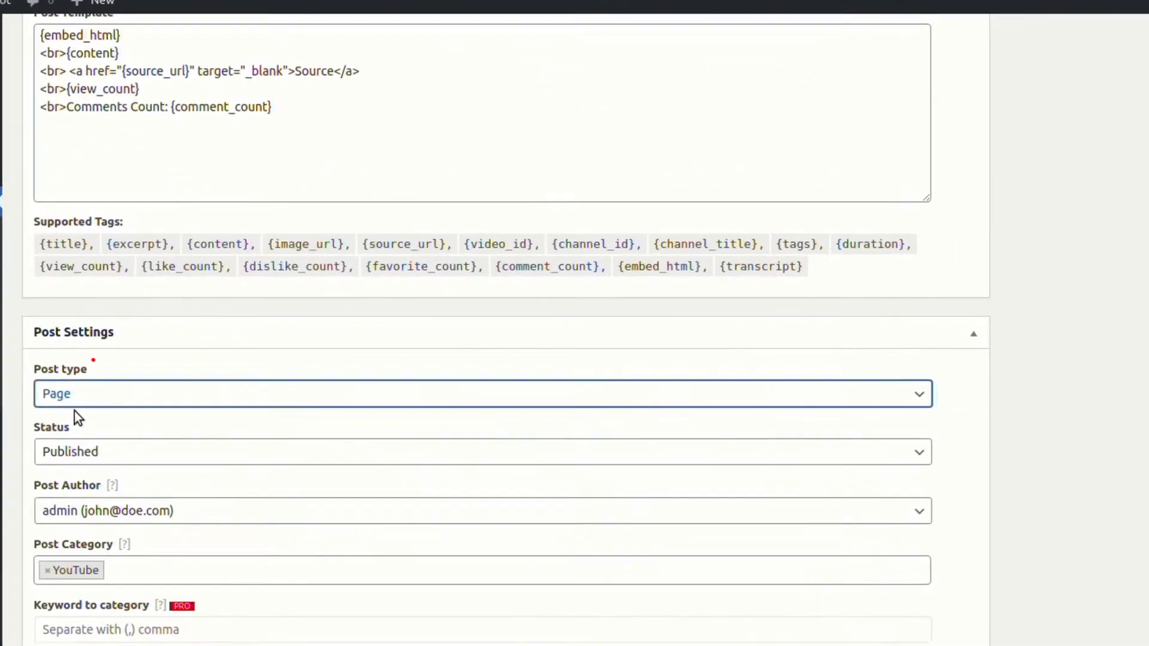
scroll(948, 406, "up", 5)
scroll(1040, 425, "up", 15)
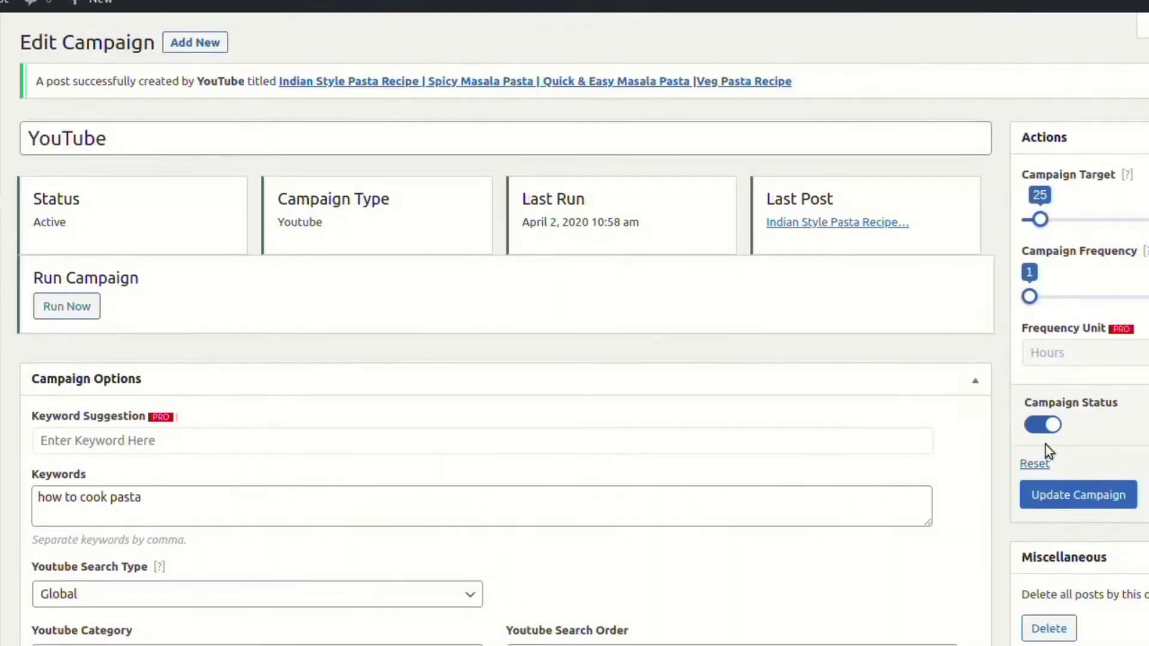
left_click(1048, 491)
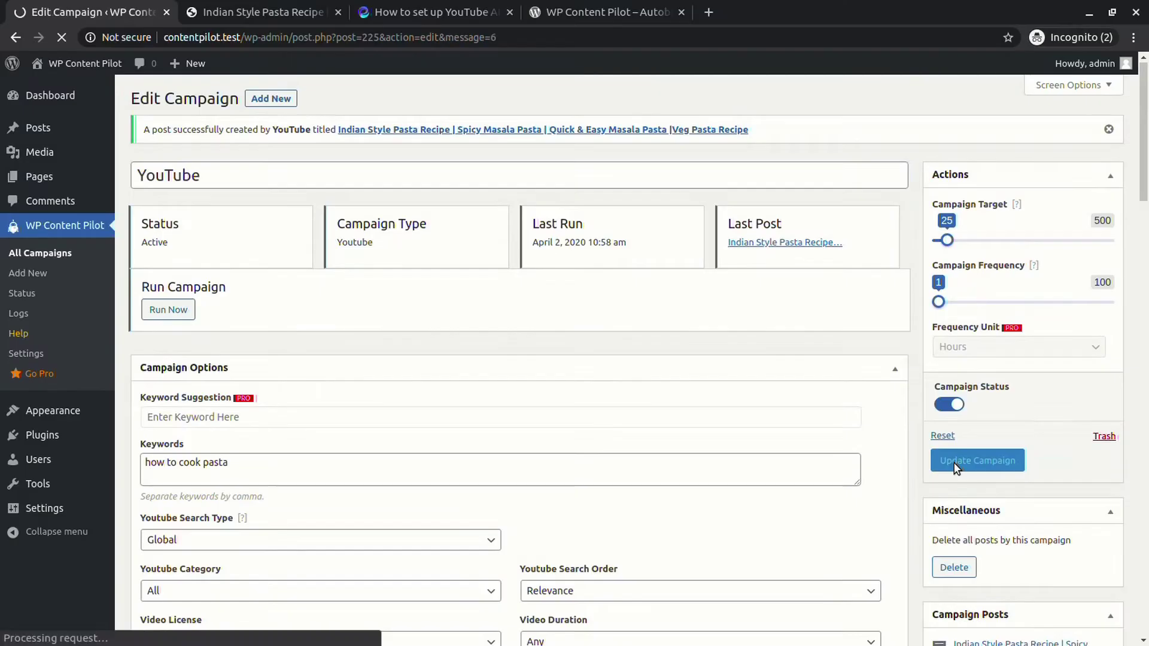
- Run the campaign and open the generated page to look through it
left_click(184, 317)
left_click(431, 130)
left_click(339, 11)
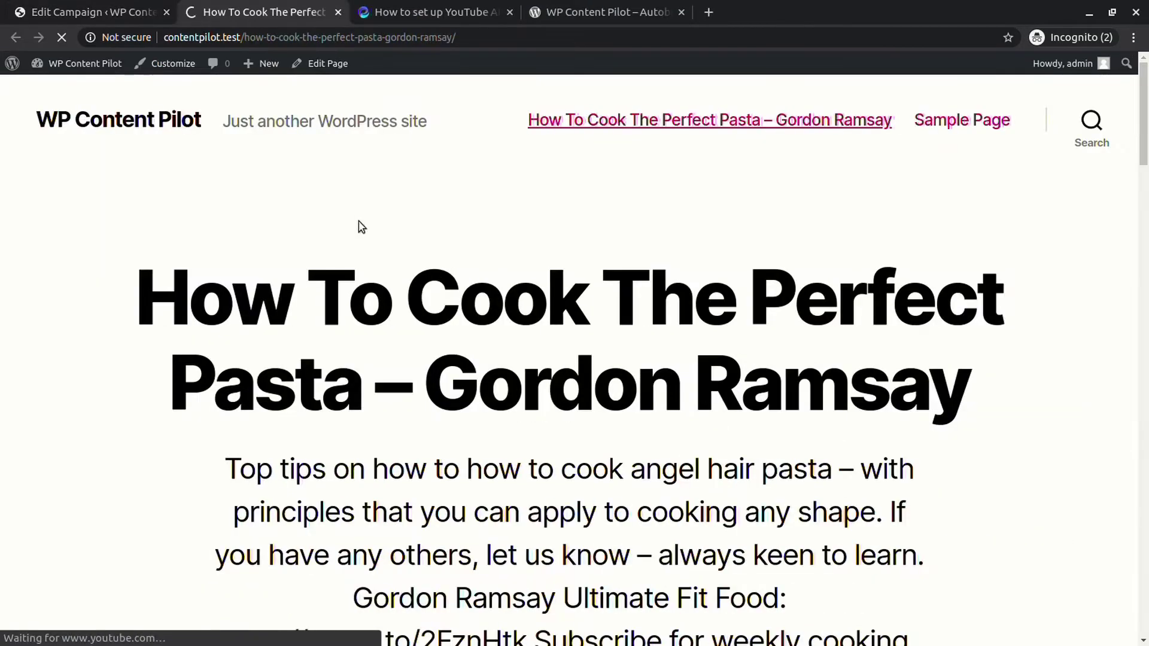
scroll(387, 283, "down", 10)
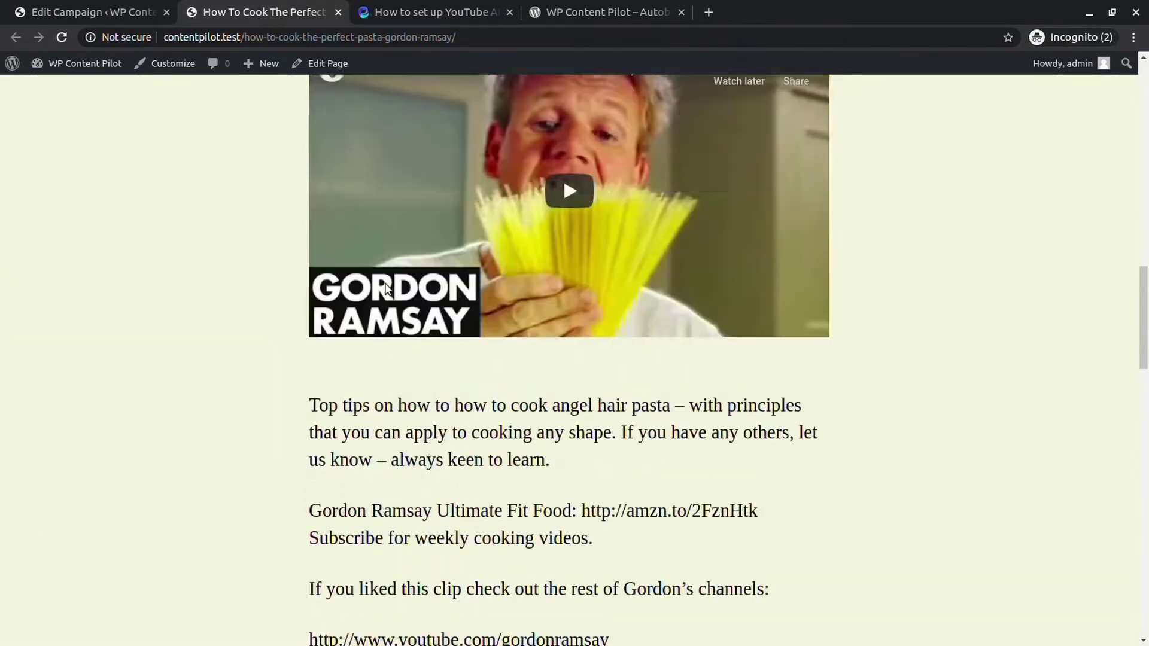
scroll(387, 283, "up", 9)
scroll(388, 289, "up", 3)
- Set the campaign's post type back to Post
left_click(93, 12)
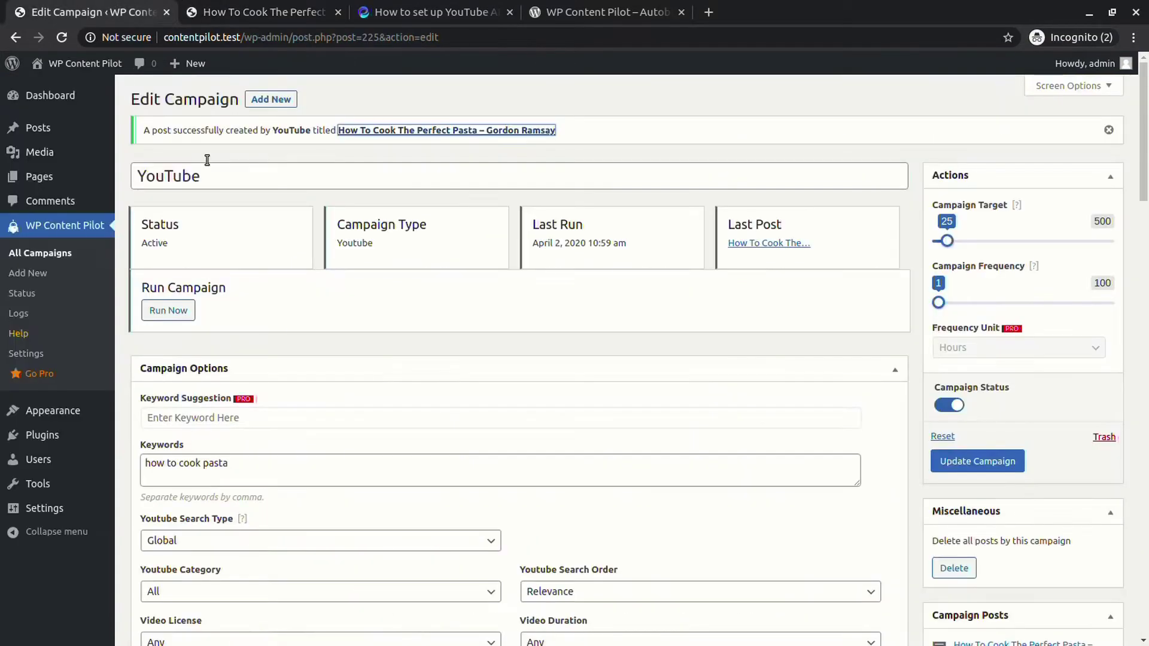
scroll(354, 459, "down", 18)
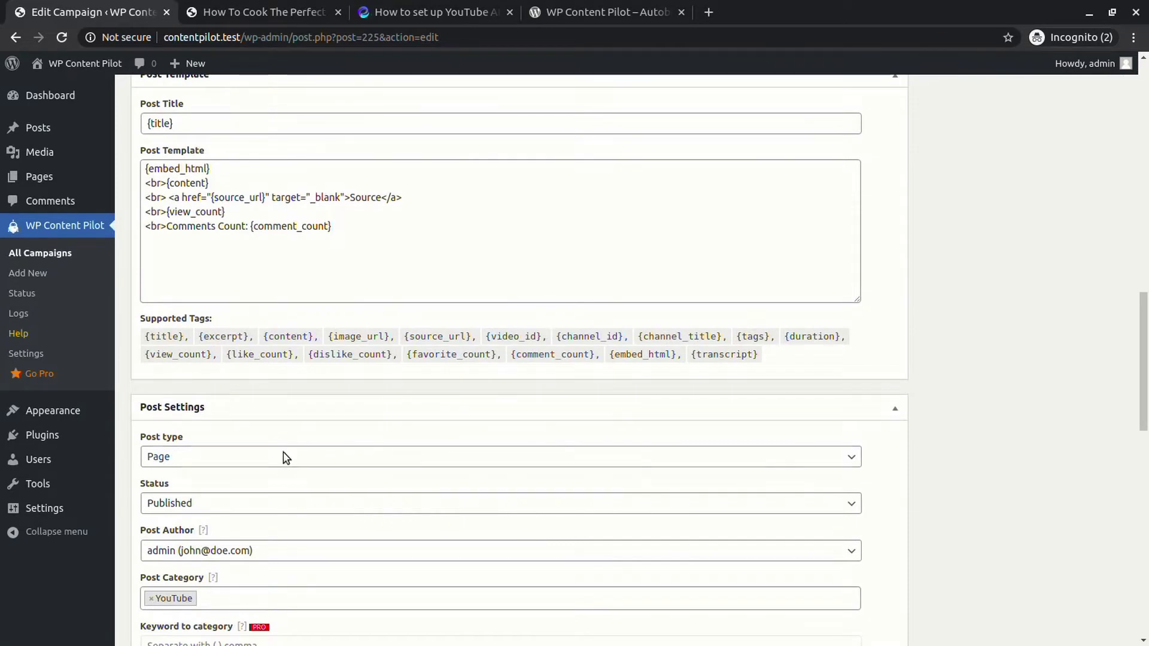
left_click(287, 457)
left_click(282, 475)
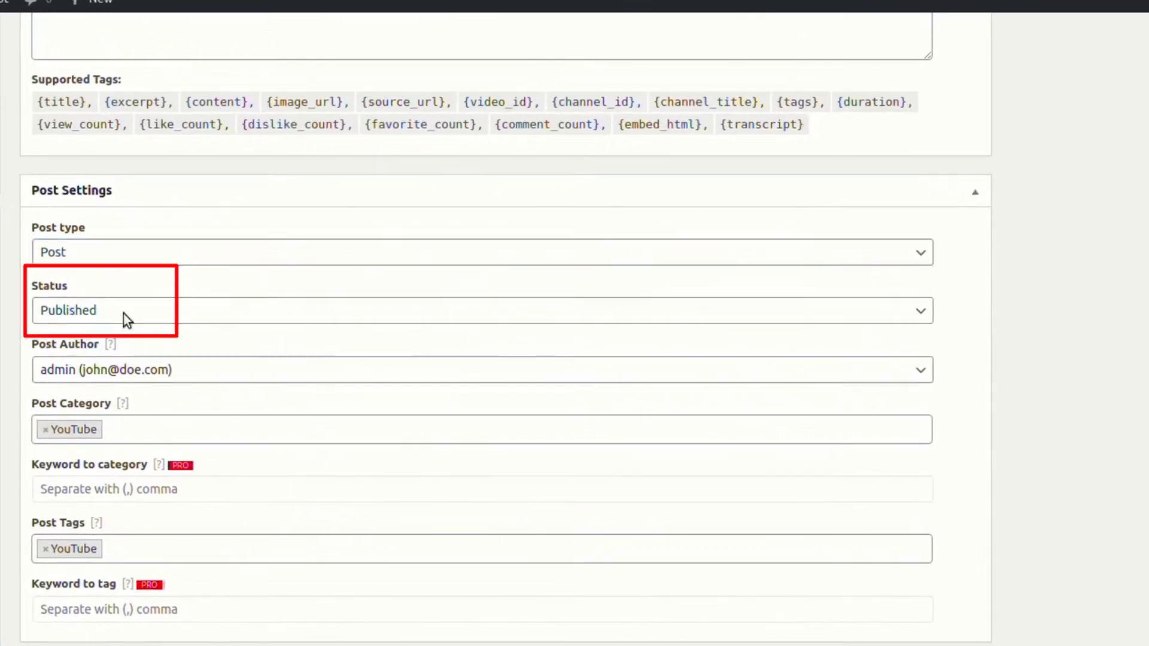
- Set the status of generated posts to Private and update the campaign
left_click(128, 320)
left_click(116, 349)
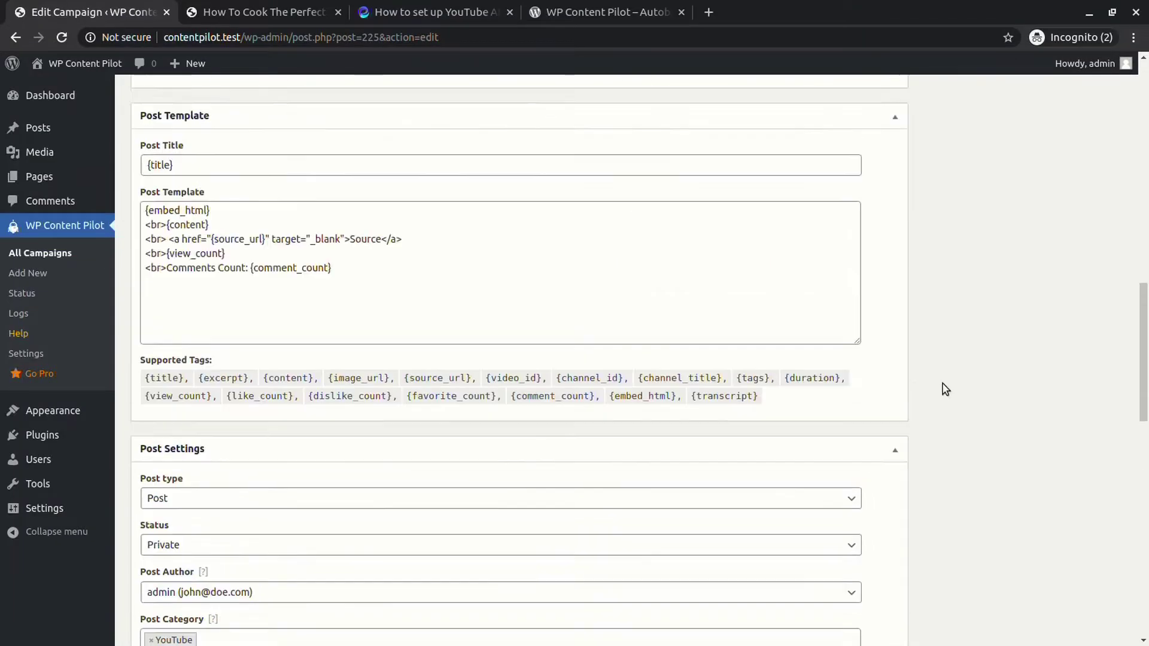
scroll(939, 384, "up", 15)
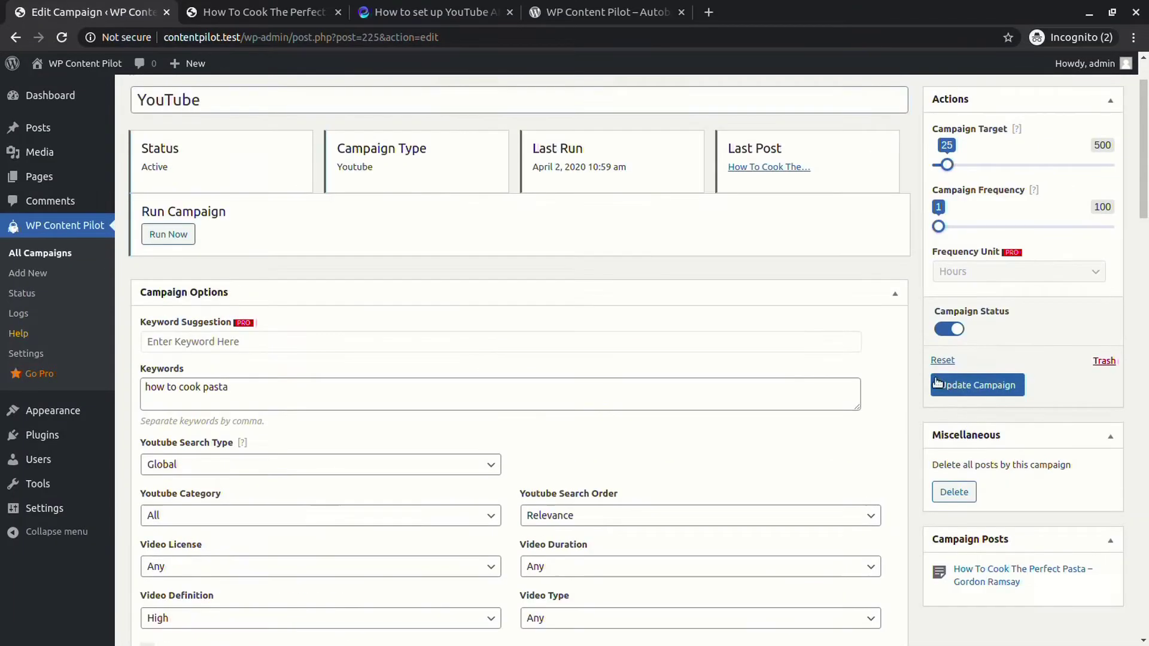
left_click(935, 381)
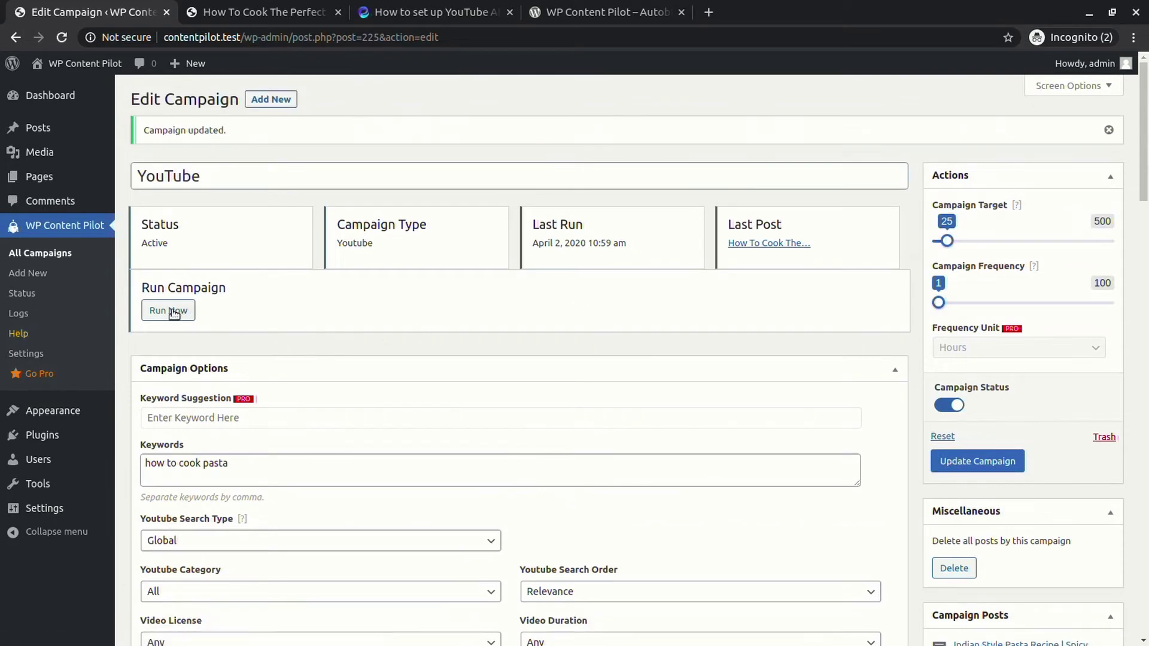
- Run the campaign and open the list of all posts to check the new post's status
left_click(174, 312)
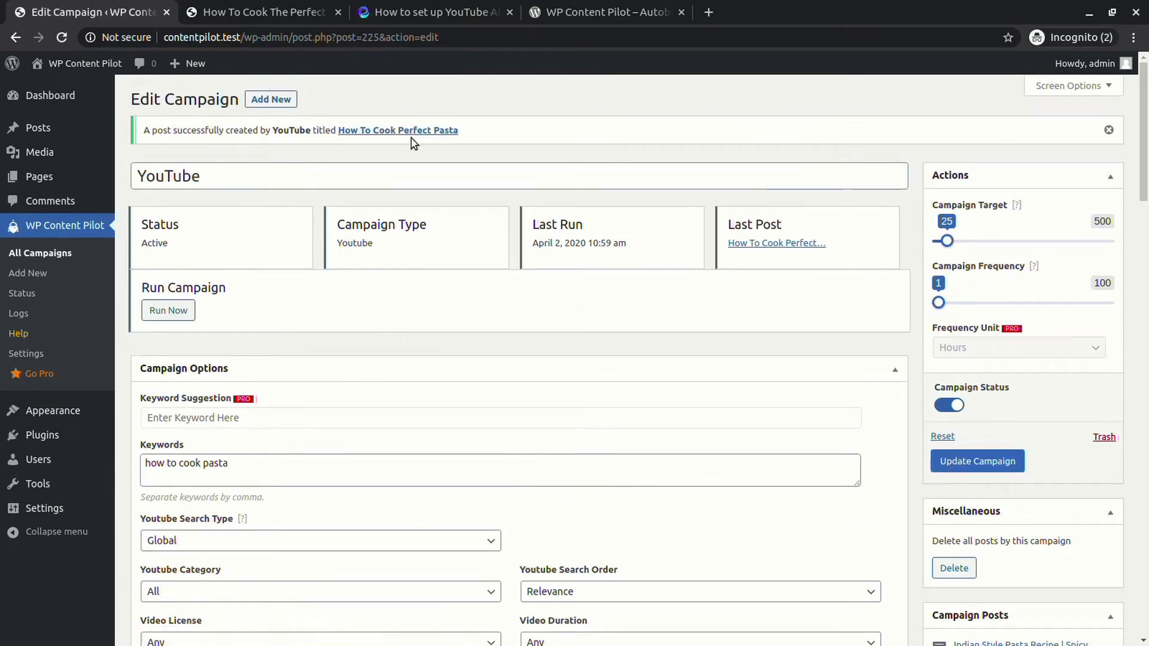
left_click(449, 133)
left_click(72, 93)
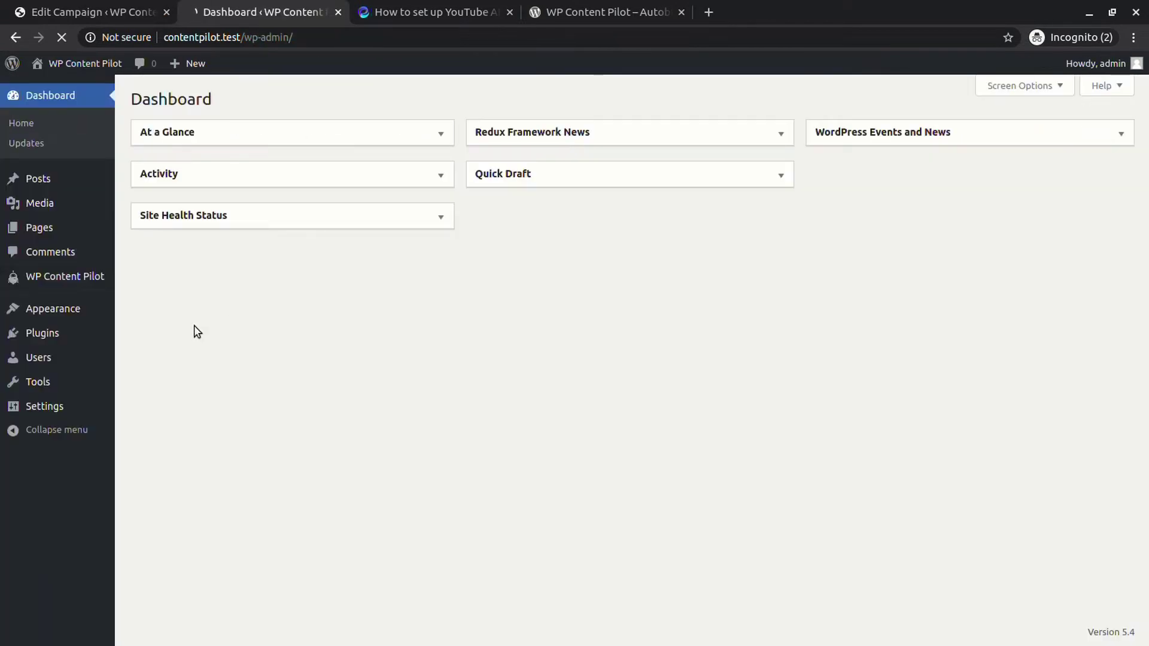
left_click(60, 180)
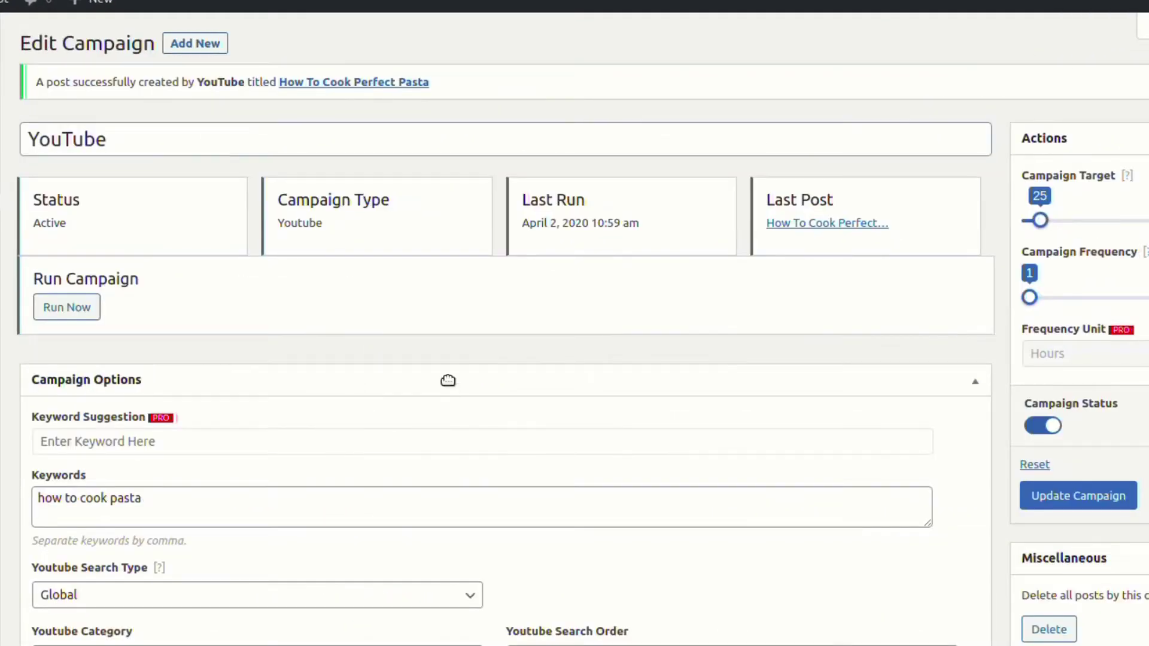
- Set the status of generated posts to Draft in the campaign's post settings
scroll(448, 380, "down", 20)
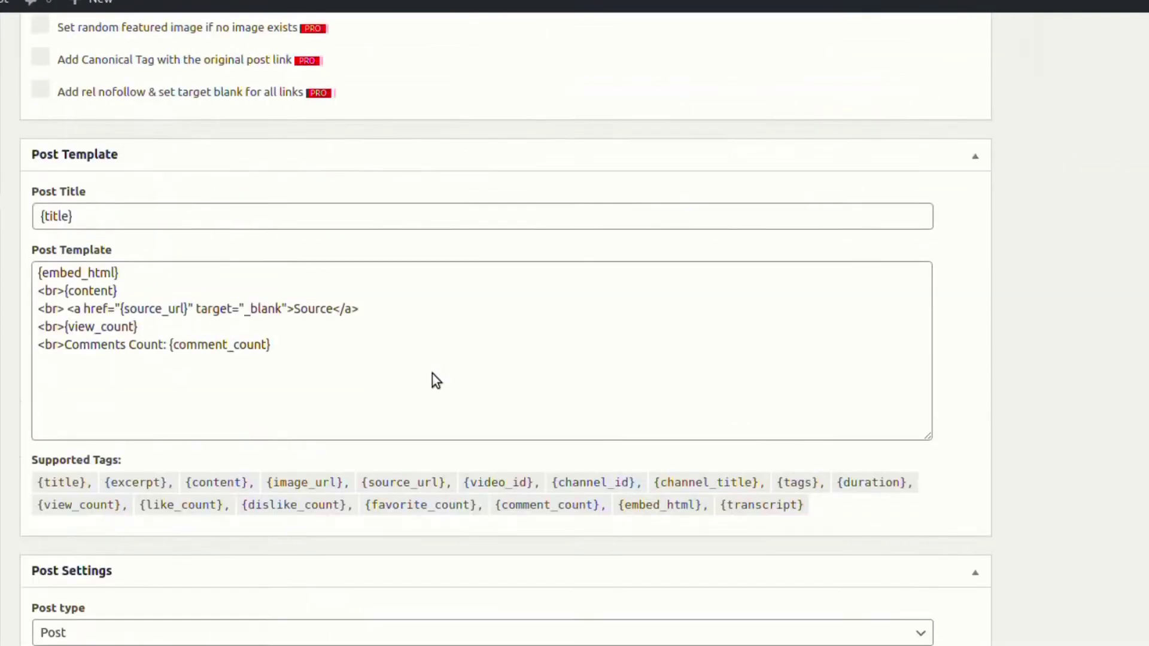
left_click(76, 457)
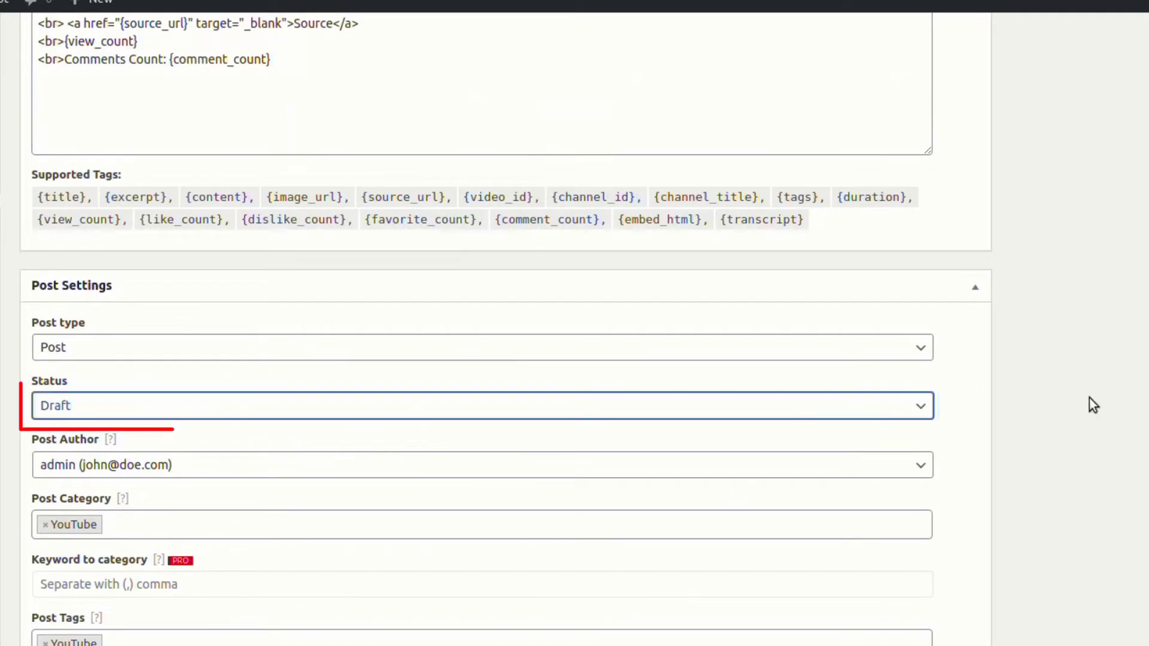
scroll(1093, 397, "up", 15)
- Update and run the campaign, and reload the posts list to check the new post's status
left_click(964, 204)
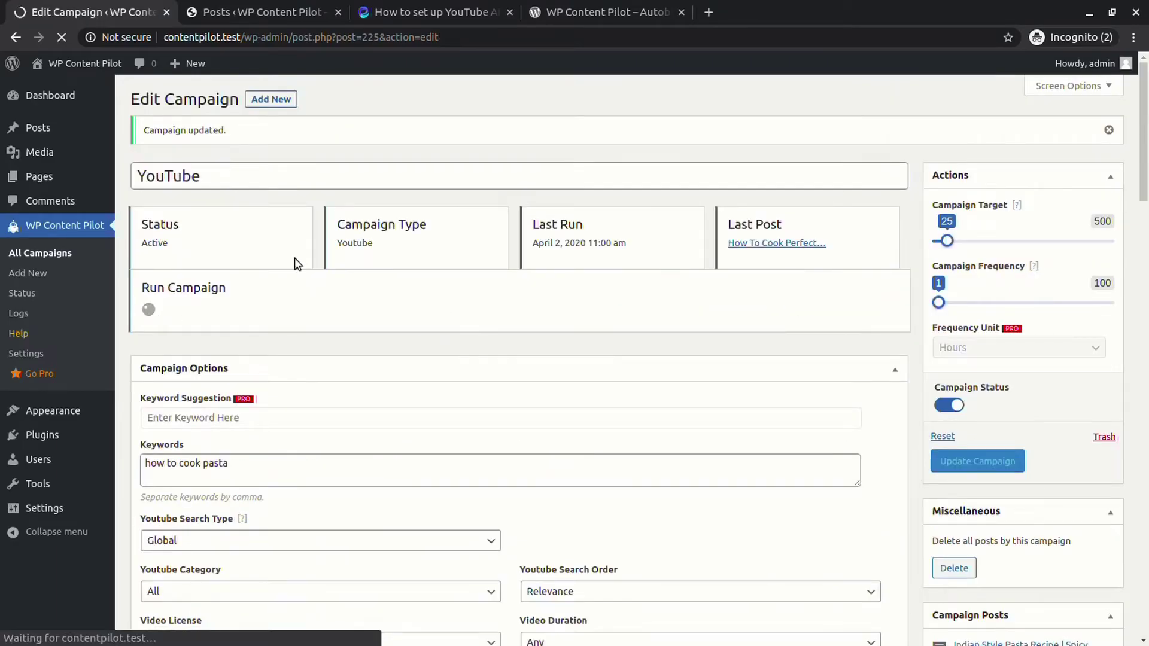
left_click(263, 12)
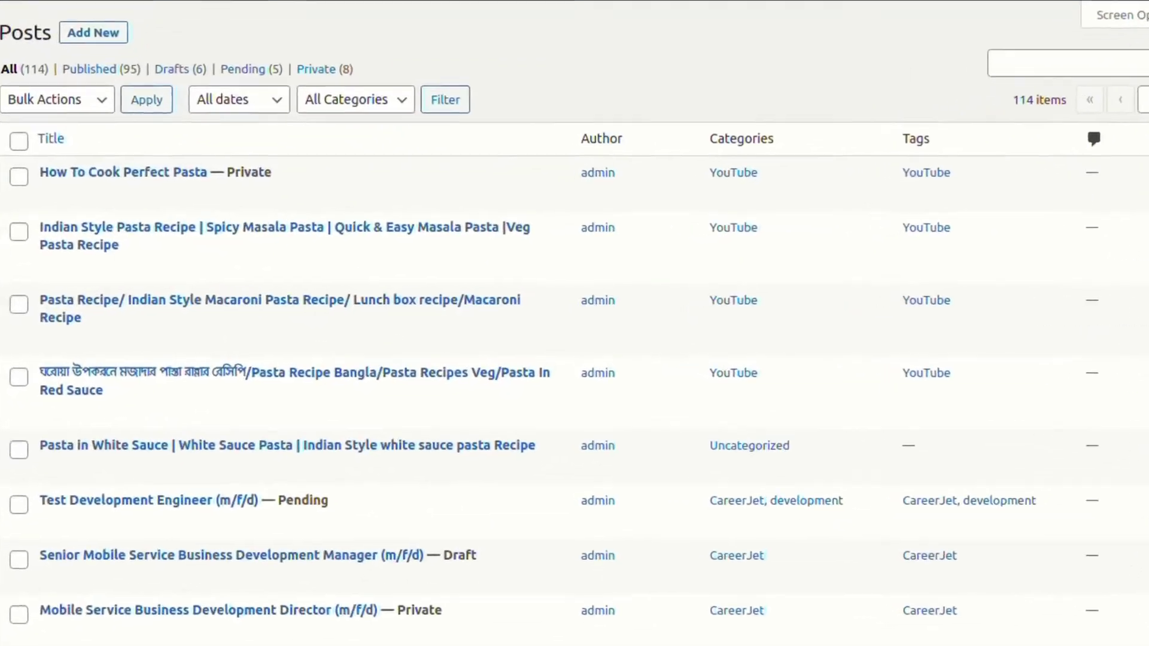
left_click(62, 37)
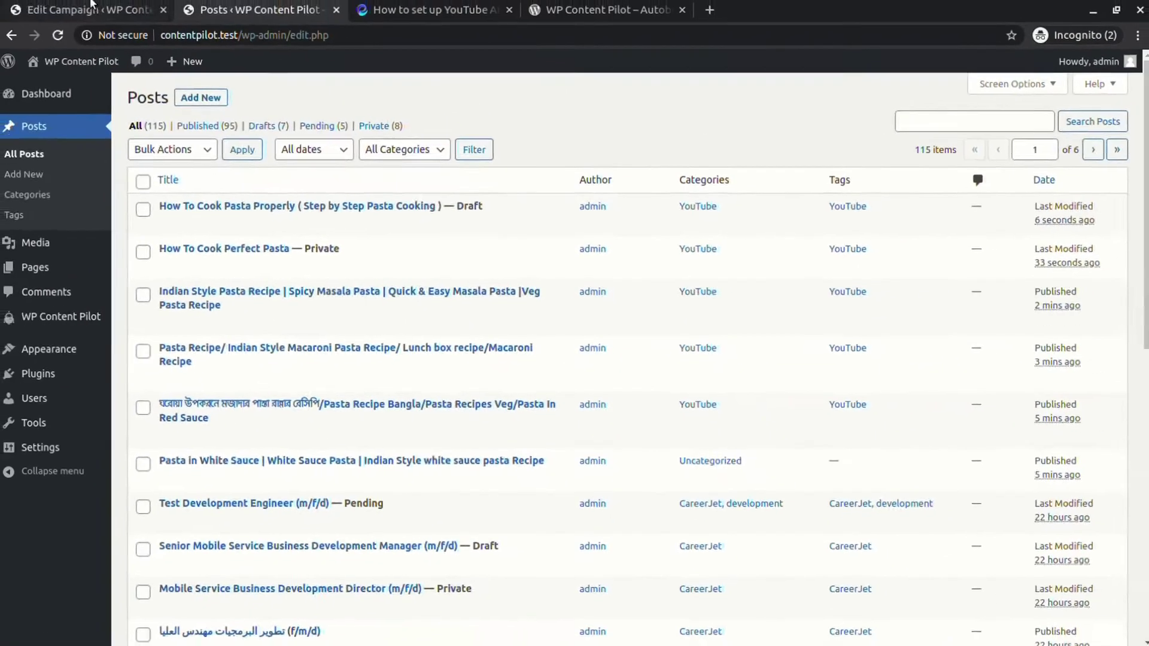
- Set the status of generated posts to Pending, update the campaign, and run it to check the new post in the posts list
key("ctrl+shift+Tab")
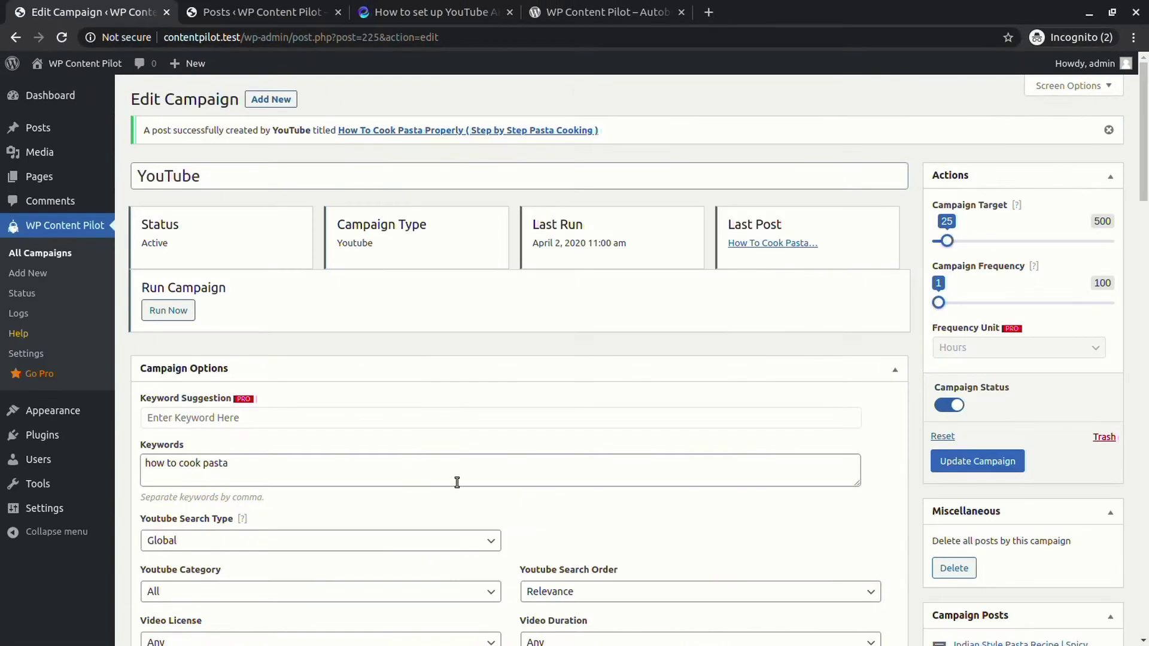
scroll(455, 468, "down", 6)
scroll(454, 468, "down", 10)
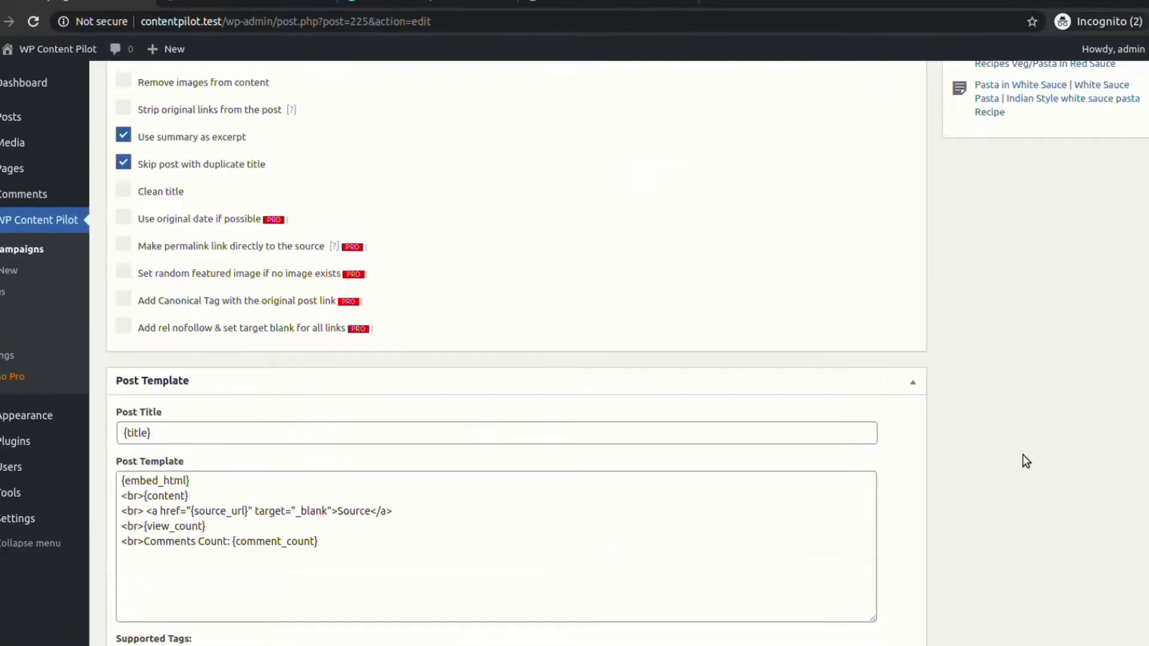
scroll(1022, 455, "up", 8)
left_click(956, 239)
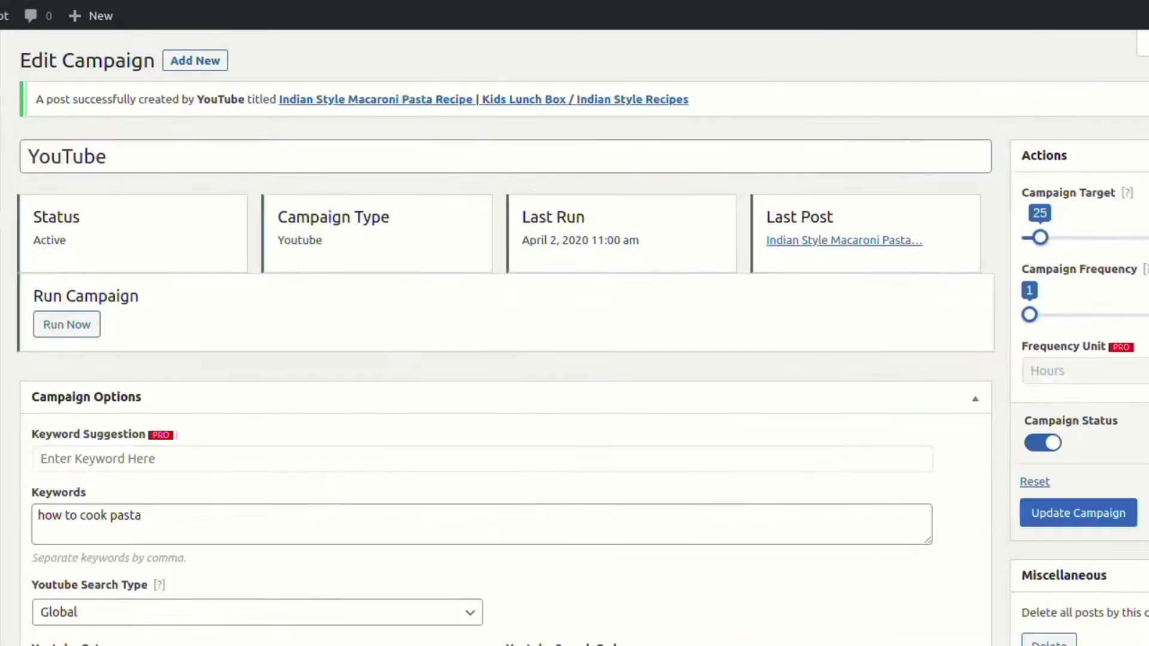
- Open the list of installed plugins to activate the plugin's Pro version
mouse_move(72, 437)
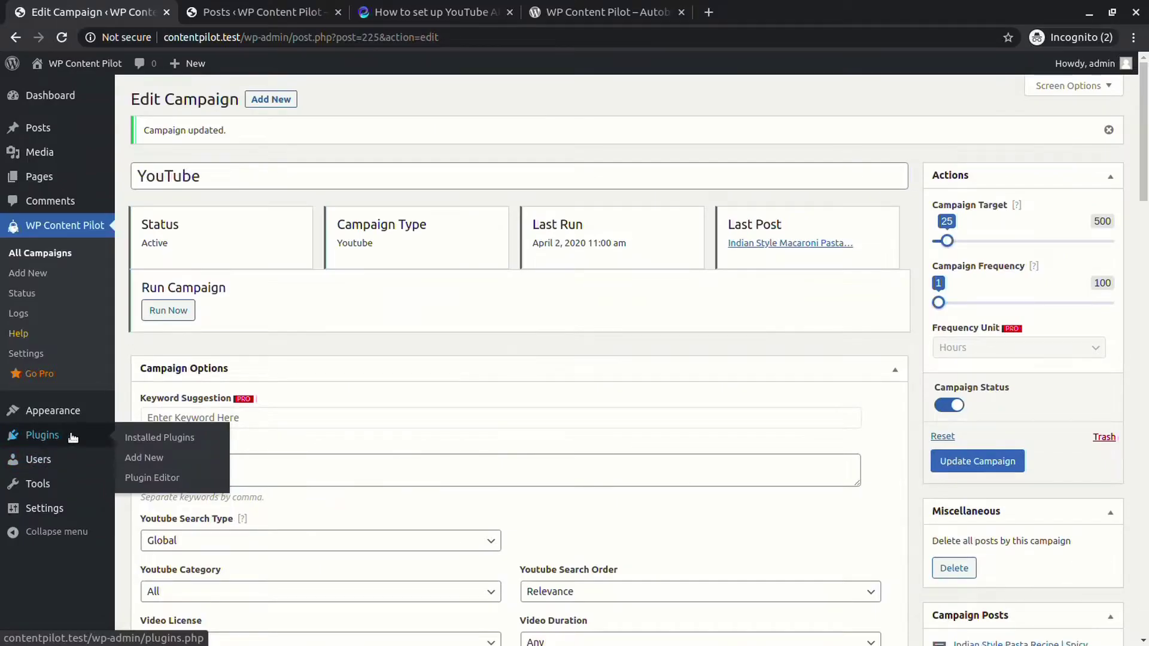
left_click(133, 436)
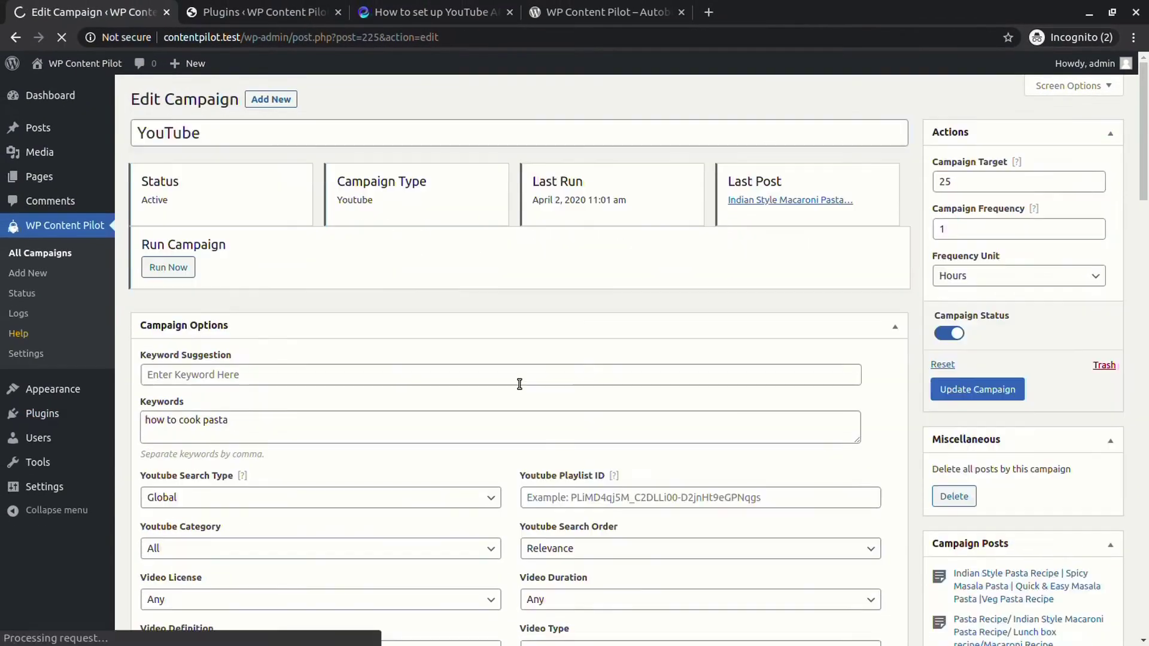
- Set both the Keyword to category and Keyword to tag fields to pasta in the campaign's post settings
scroll(508, 336, "down", 10)
scroll(510, 340, "down", 15)
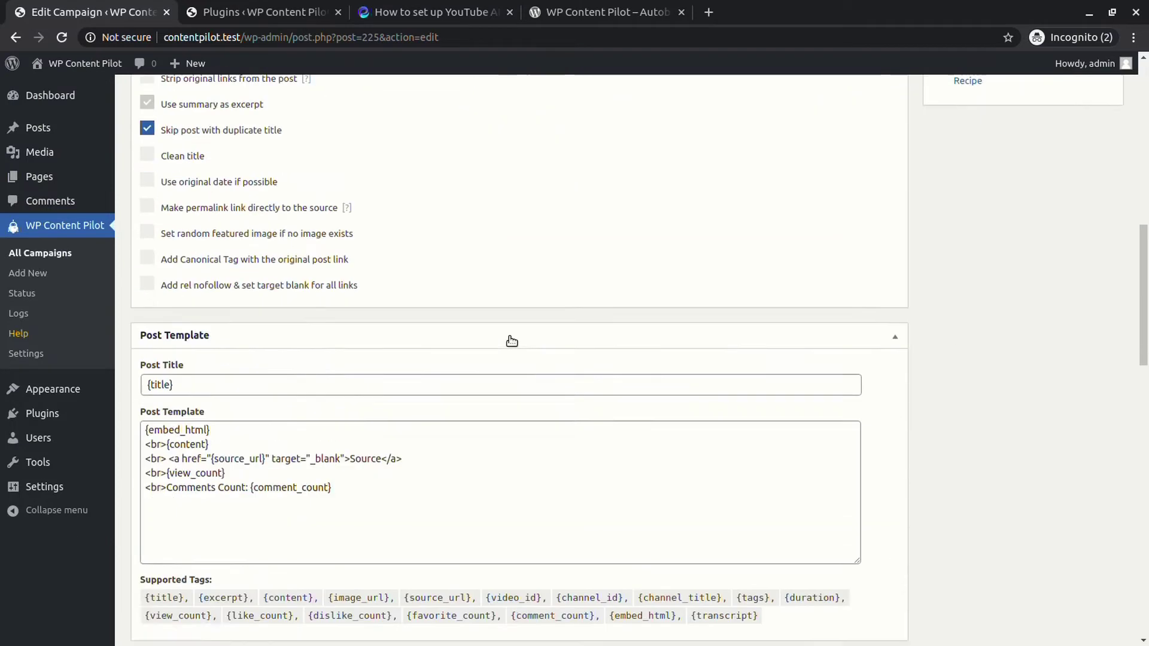
scroll(509, 339, "up", 2)
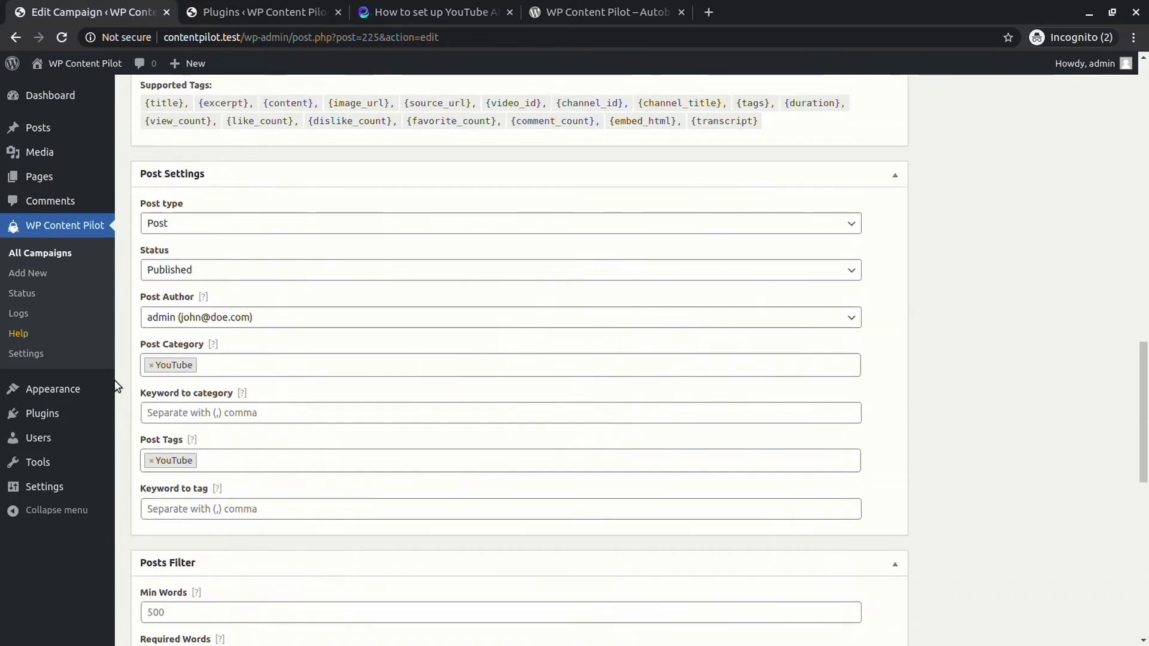
left_click(240, 413)
type("pasta")
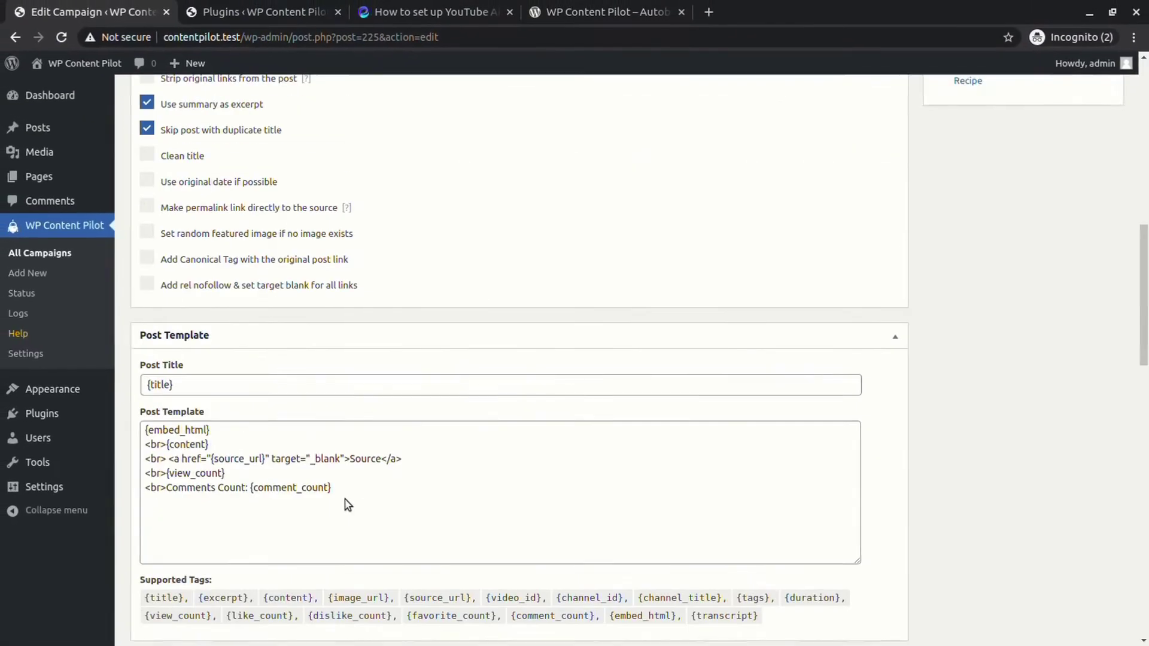
scroll(338, 503, "down", 10)
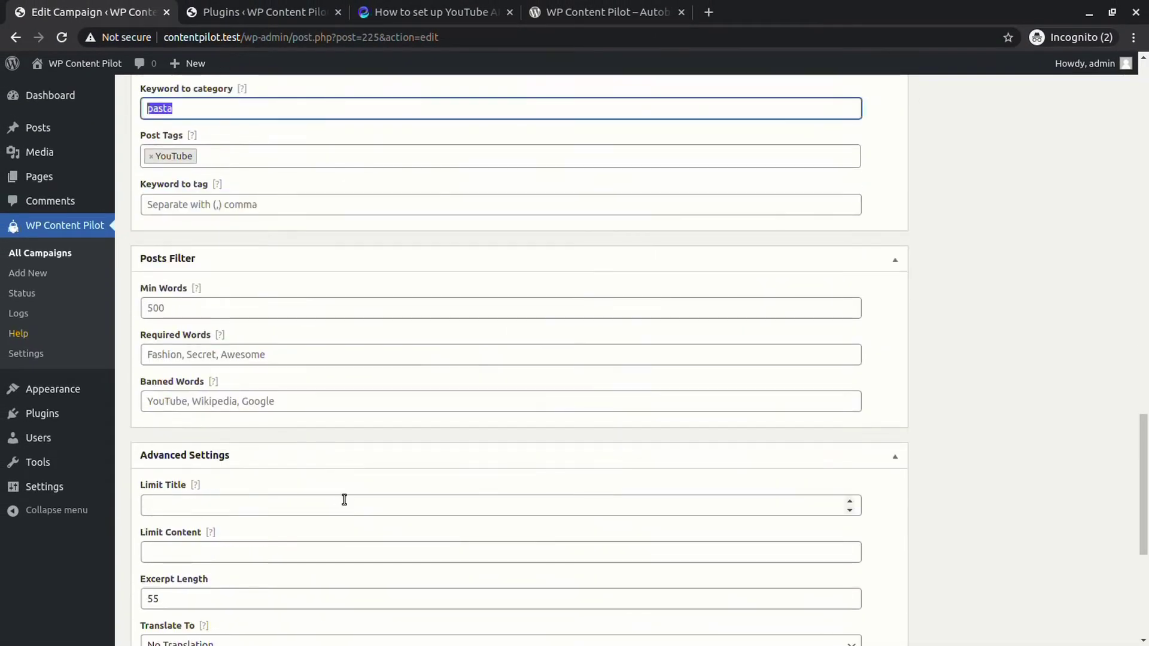
left_click(186, 206)
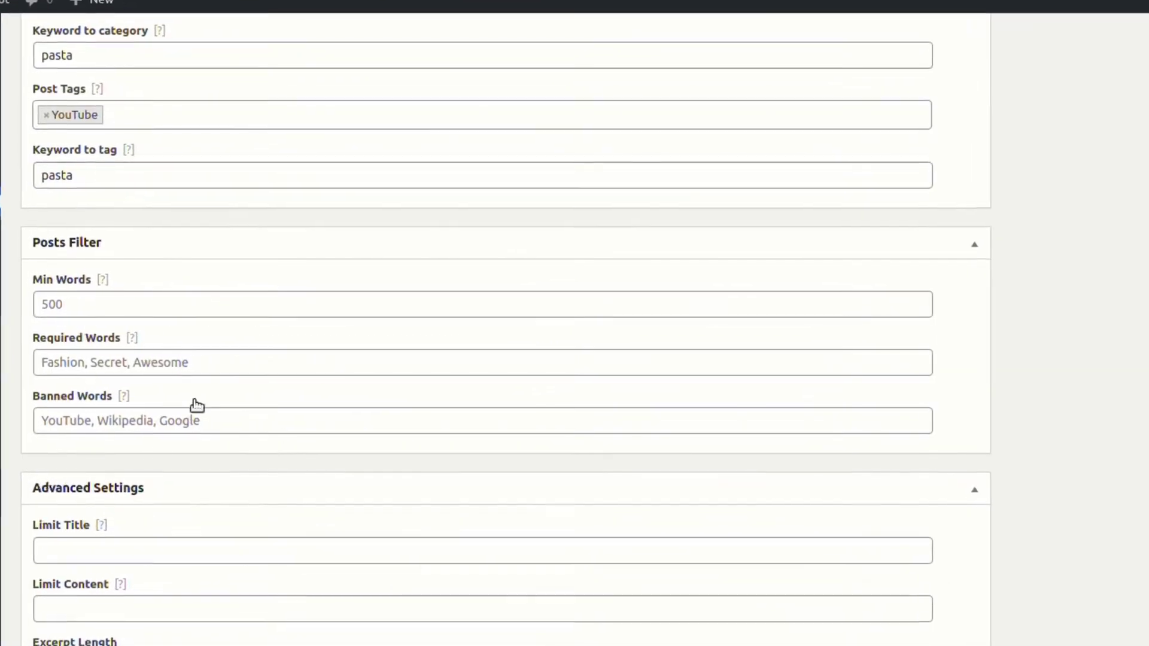
- Set pasta as the required word in the posts filter and add a search-replace rule from pasta to rice
scroll(286, 399, "down", 3)
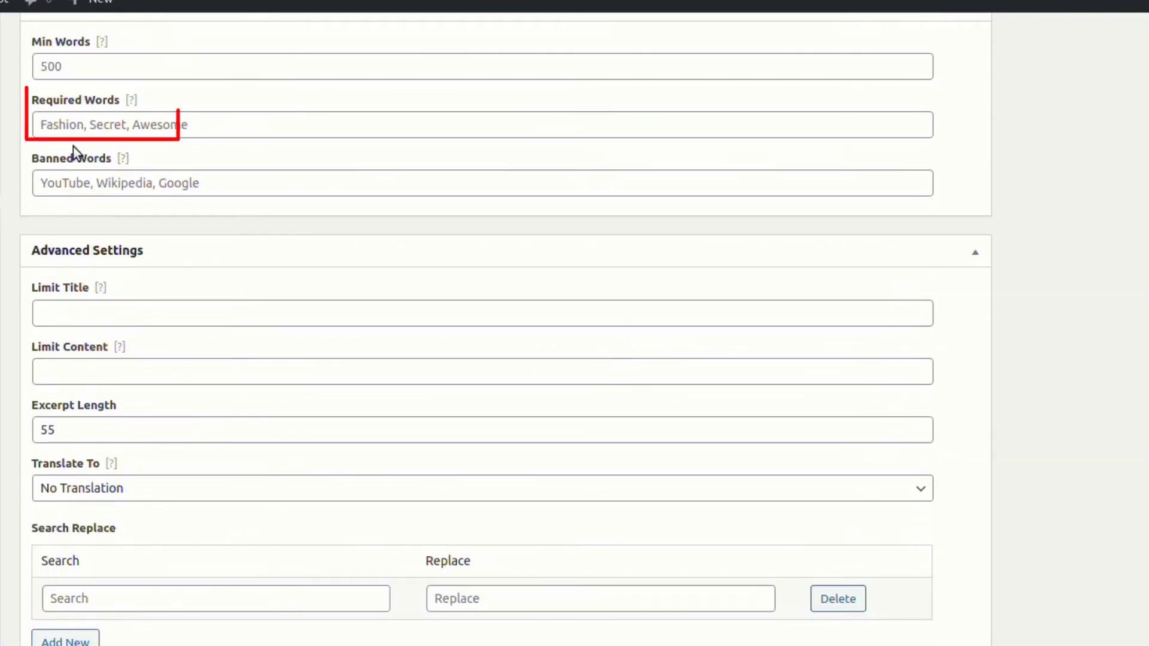
left_click(67, 129)
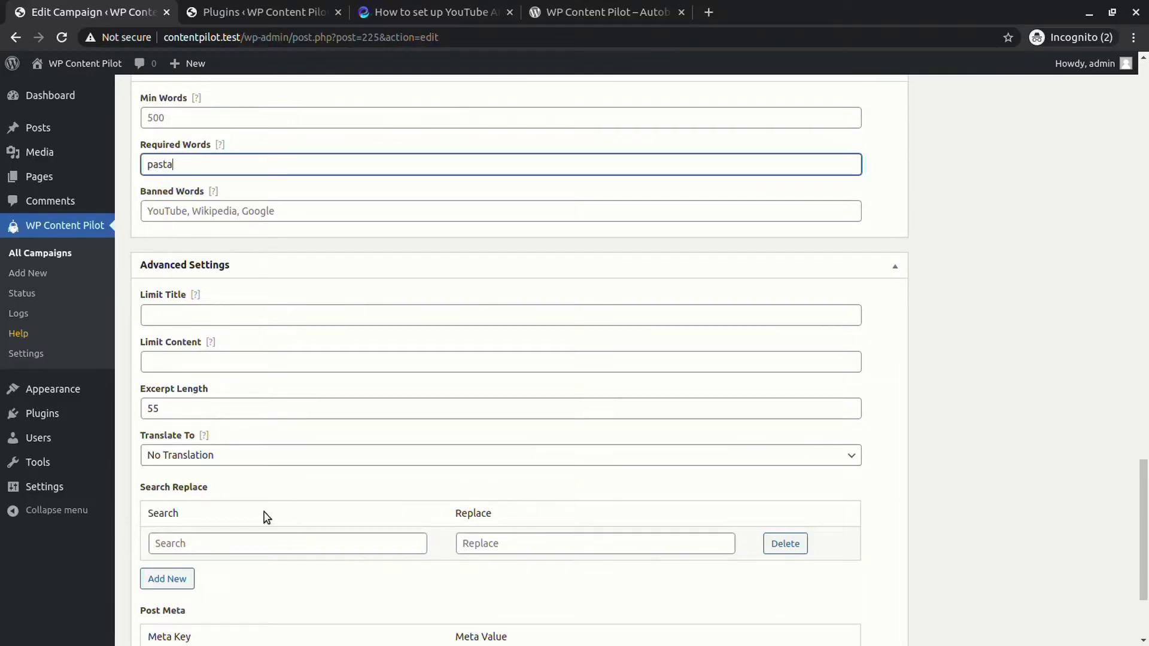
scroll(267, 517, "down", 3)
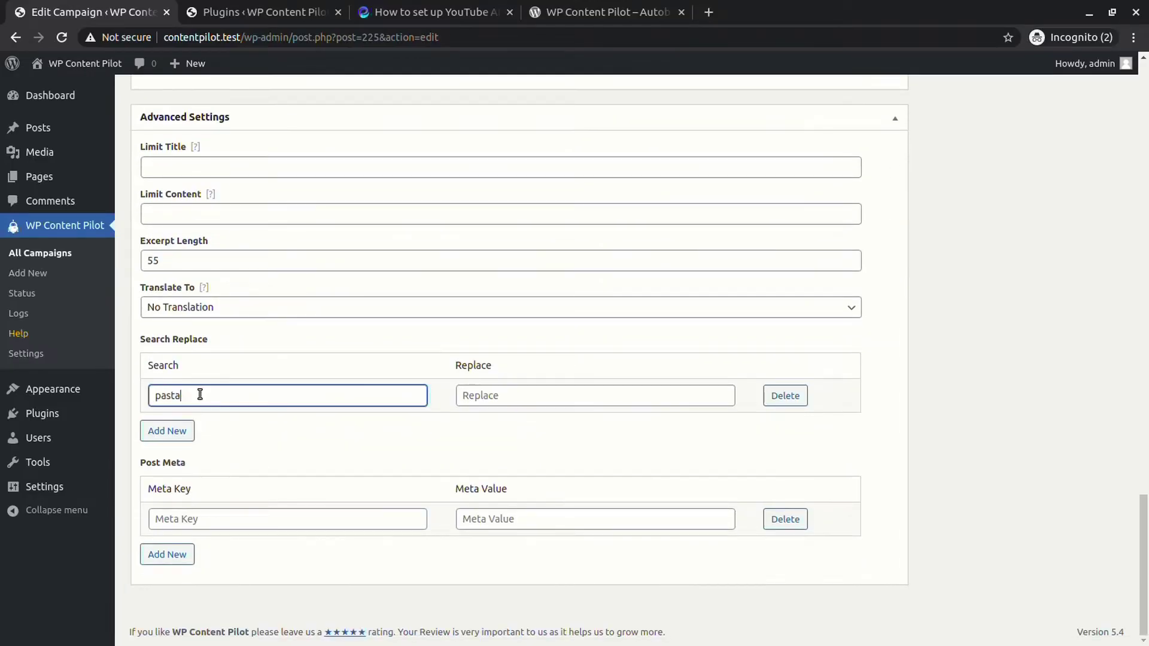
left_click(490, 399)
type("rice")
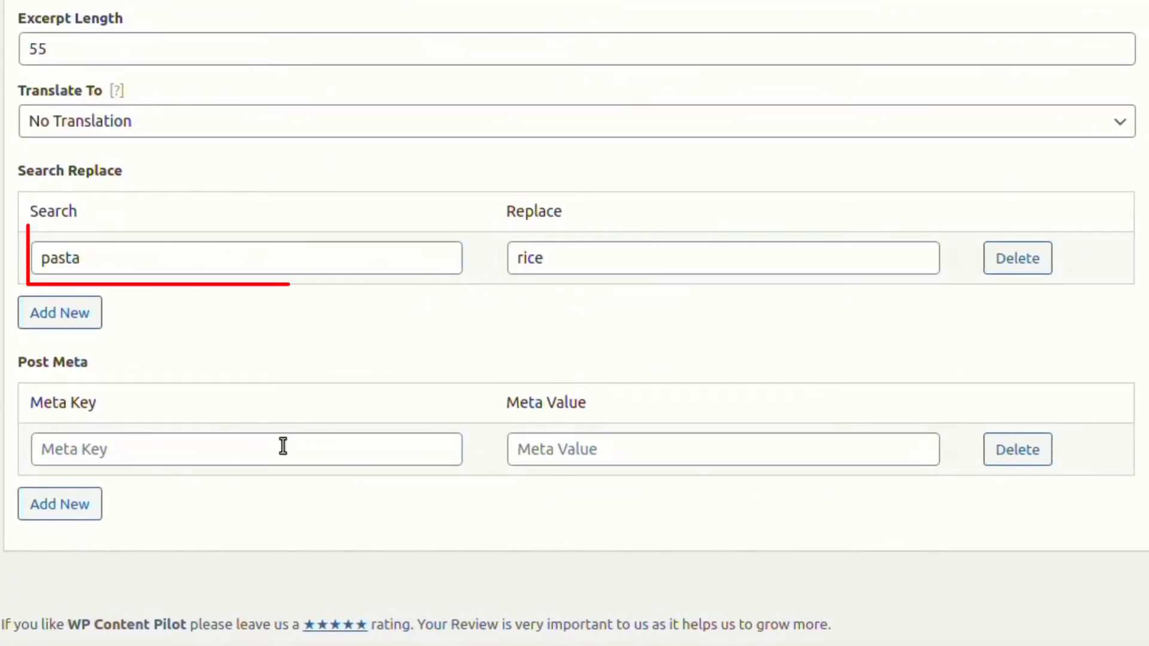
- Add a post meta entry with the key meta and the value value in the advanced settings
left_click(283, 448)
type("meta")
key("Tab")
type("va")
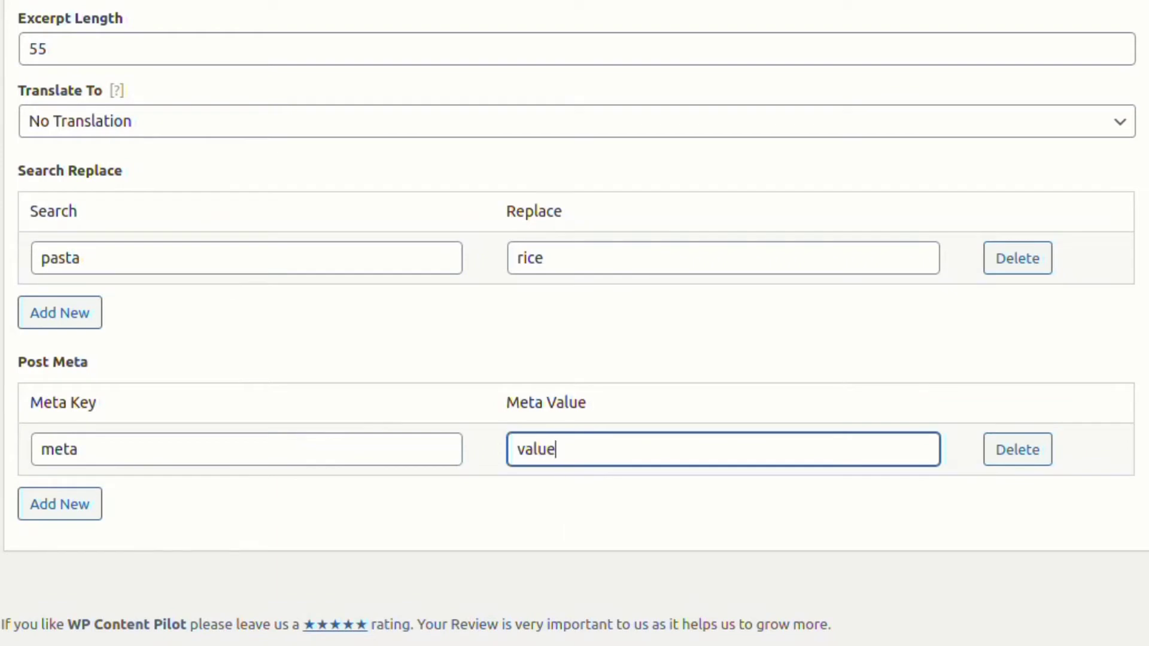
left_click(1070, 493)
- Set the excerpt length to 15, enable the Clean title option, and run the campaign with these settings
scroll(198, 433, "up", 2)
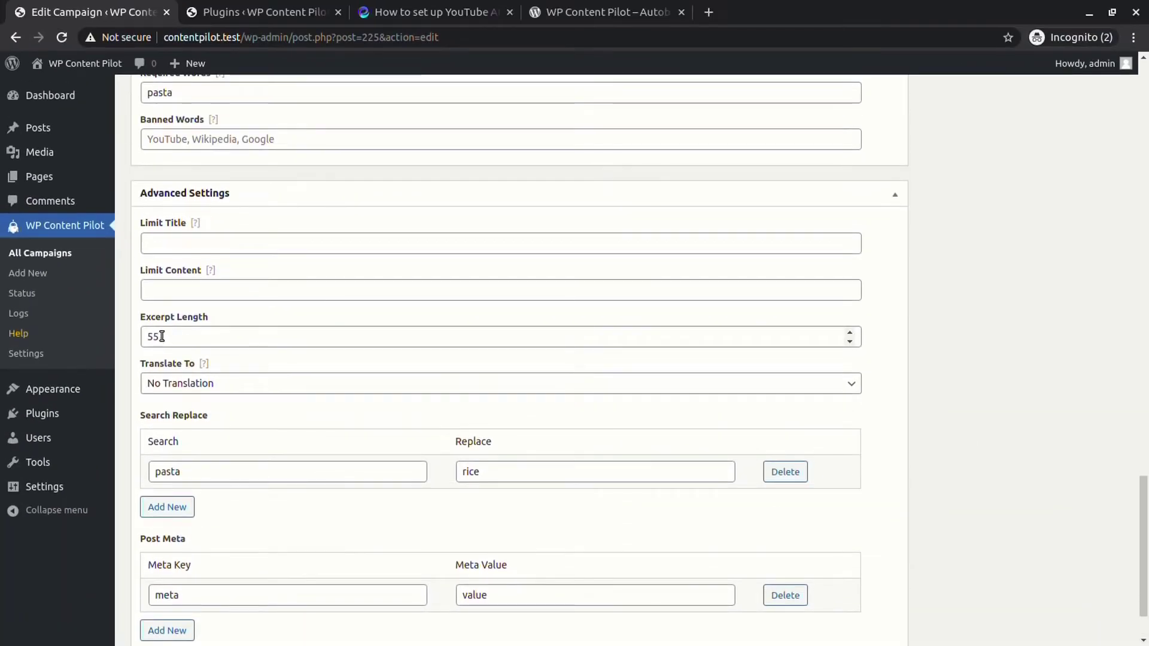
type("1")
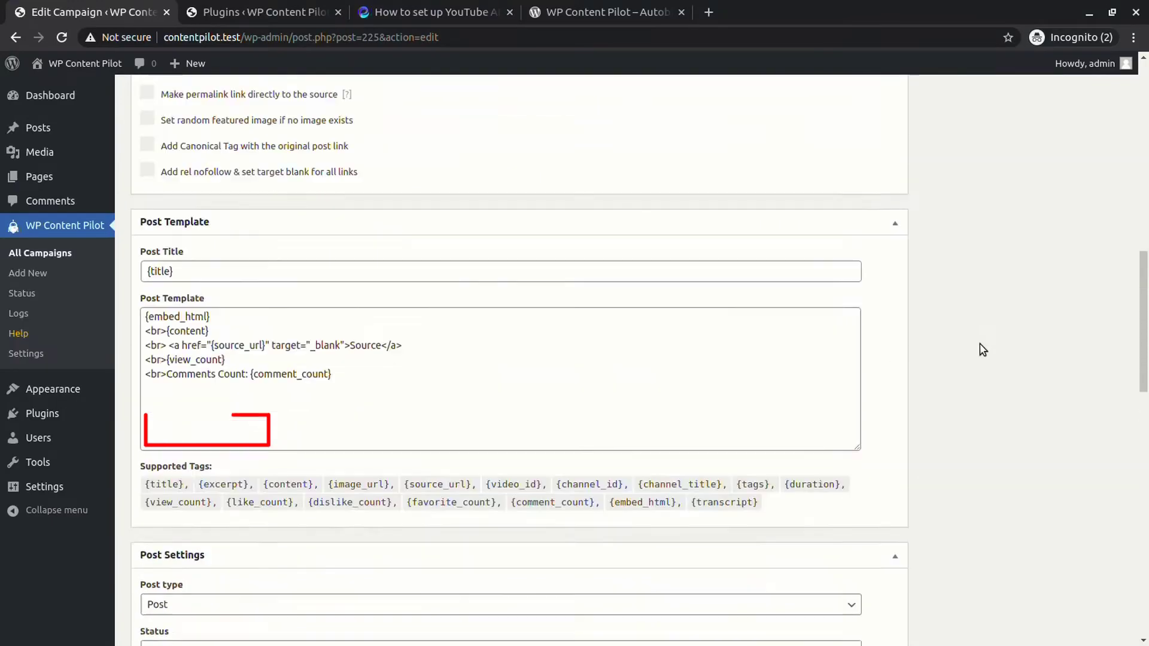
scroll(980, 346, "up", 6)
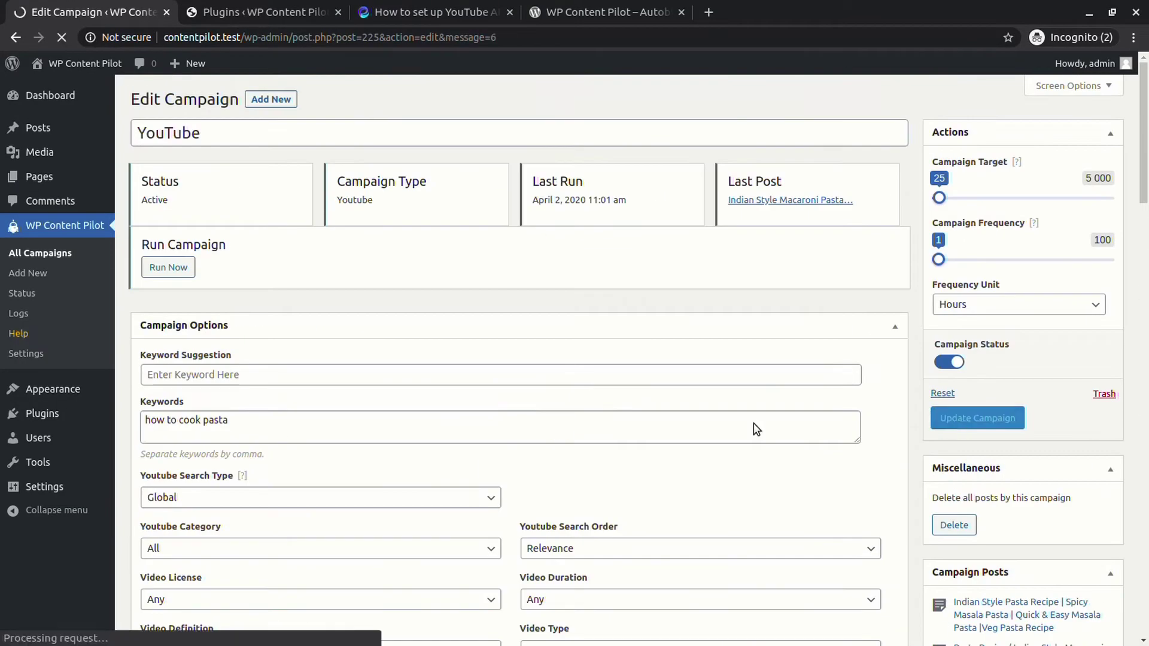
left_click(175, 320)
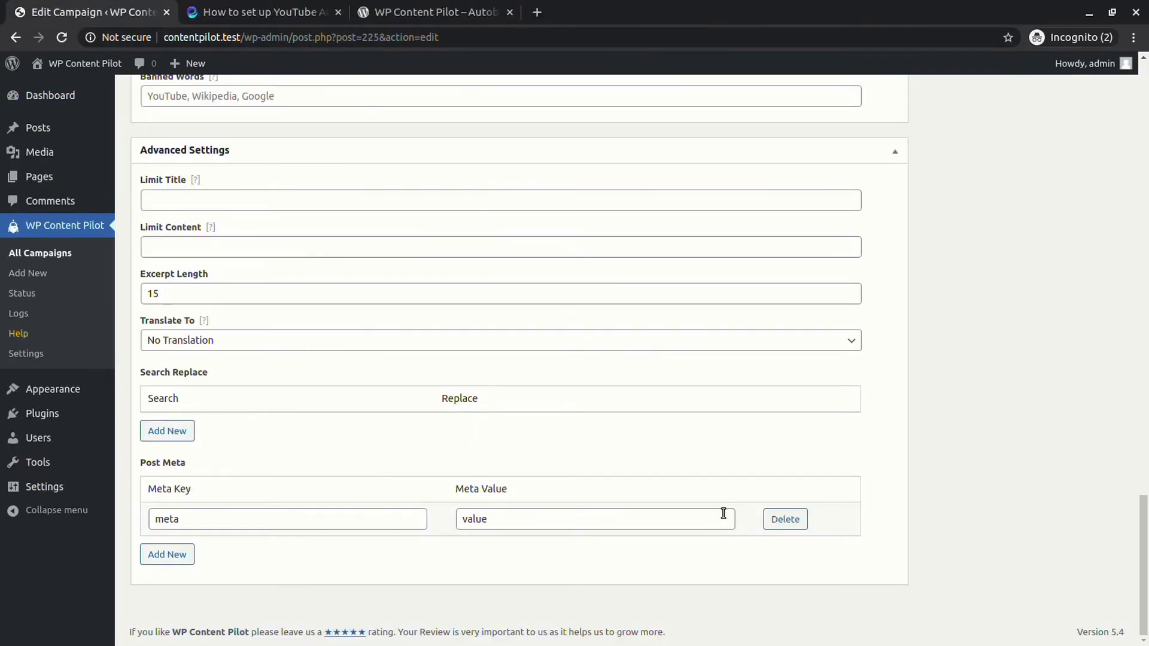
- Enable the original date, random featured image, canonical tag, and nofollow with target blank options, and update the campaign
scroll(824, 529, "up", 15)
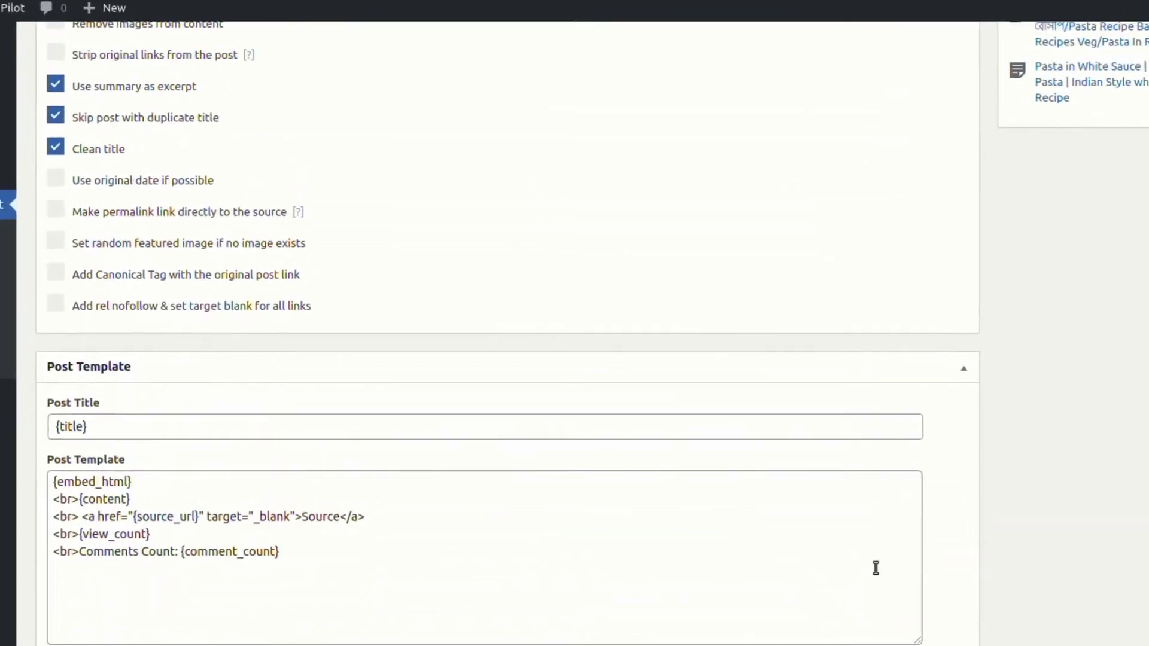
scroll(876, 569, "up", 3)
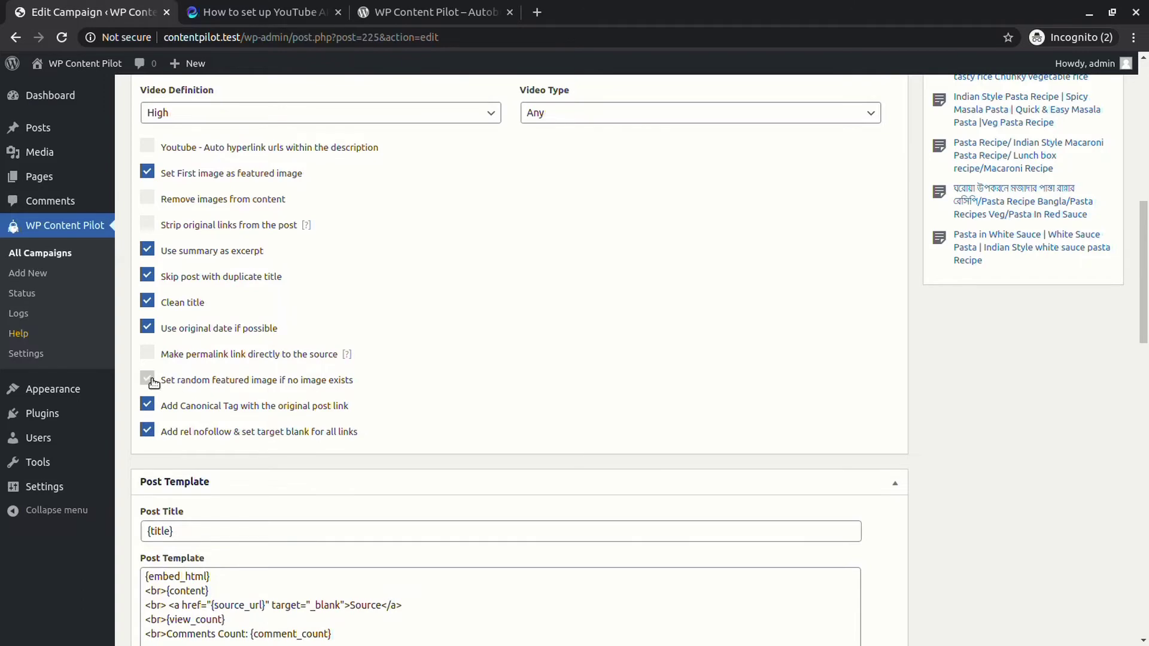
scroll(712, 431, "up", 10)
left_click(956, 416)
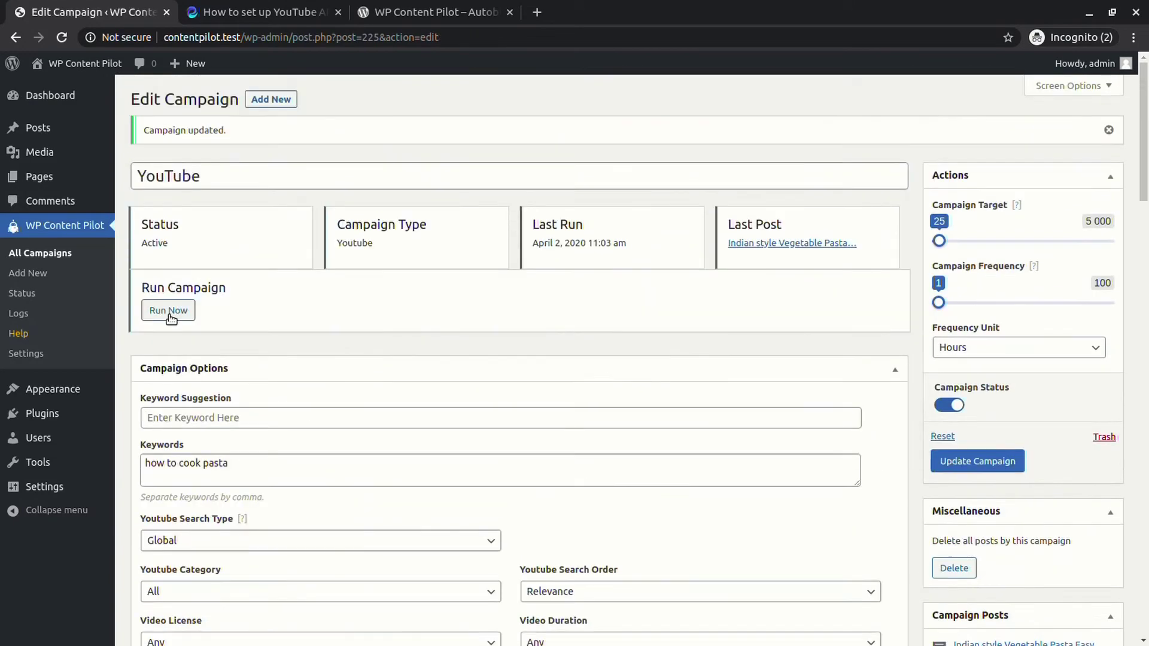
- Run the campaign and open the new post to check its category and tags against the campaign's post settings
left_click(174, 314)
left_click(389, 131, "ctrl")
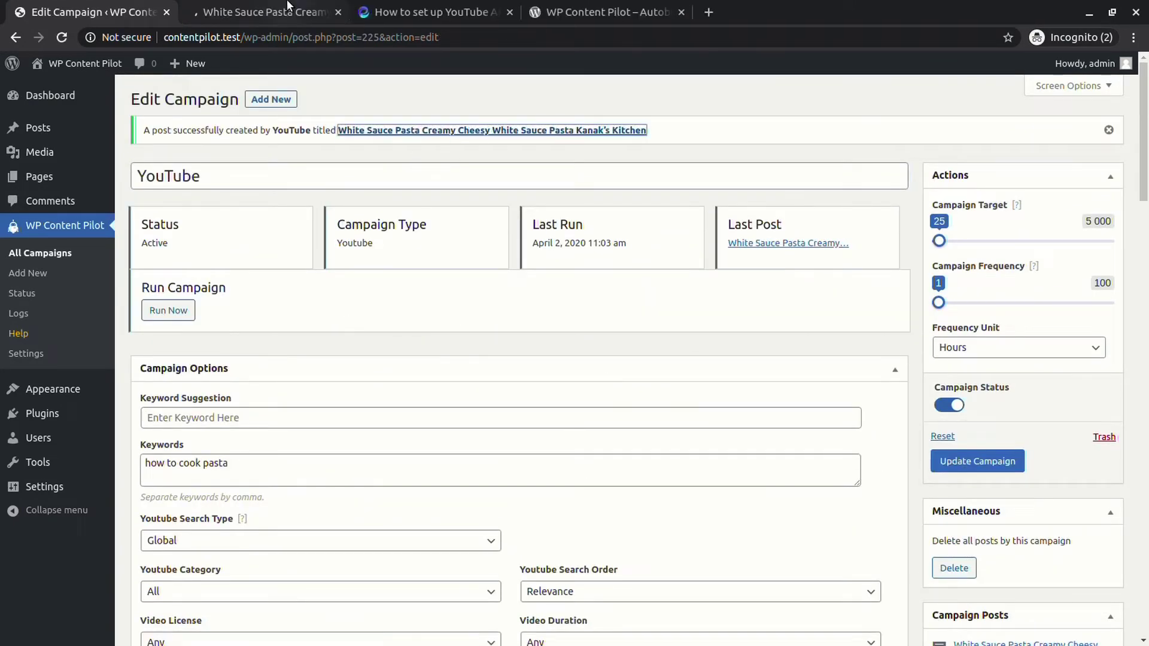
left_click(287, 11)
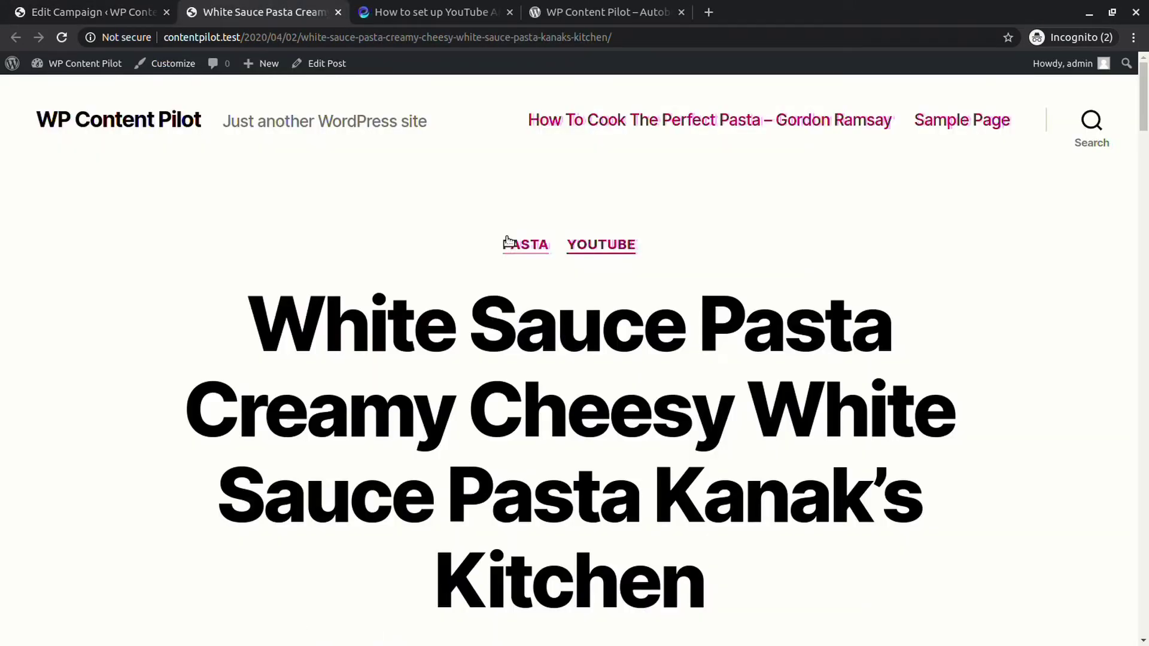
left_click(105, 12)
scroll(406, 411, "down", 20)
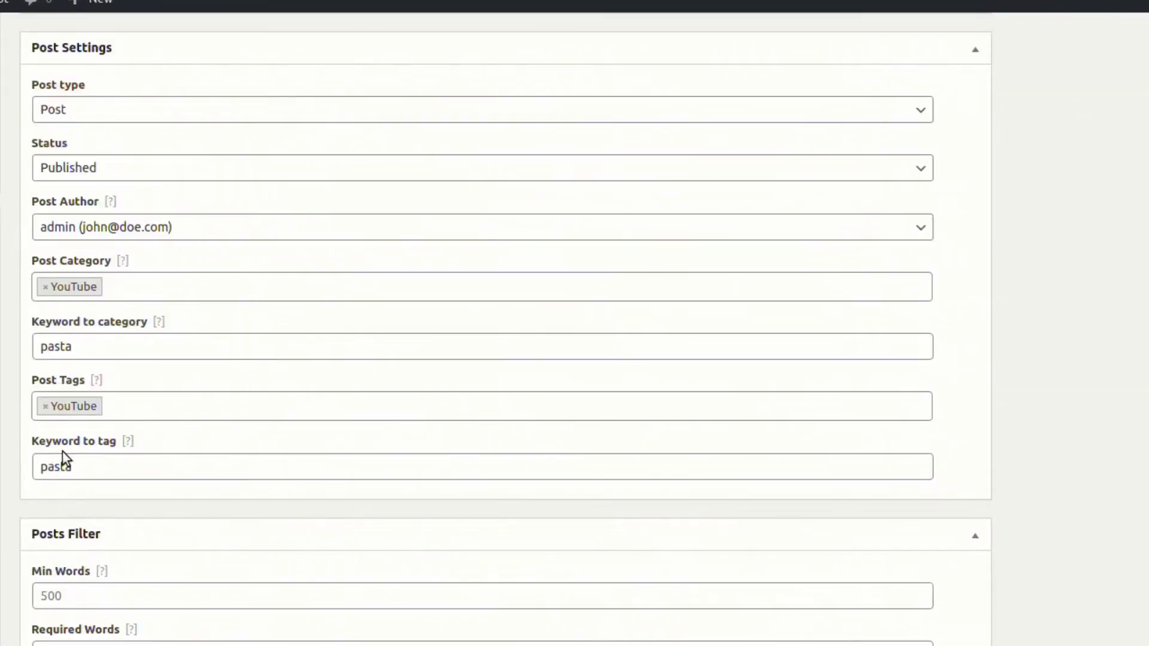
key("ctrl+Page_Down")
scroll(336, 366, "down", 5)
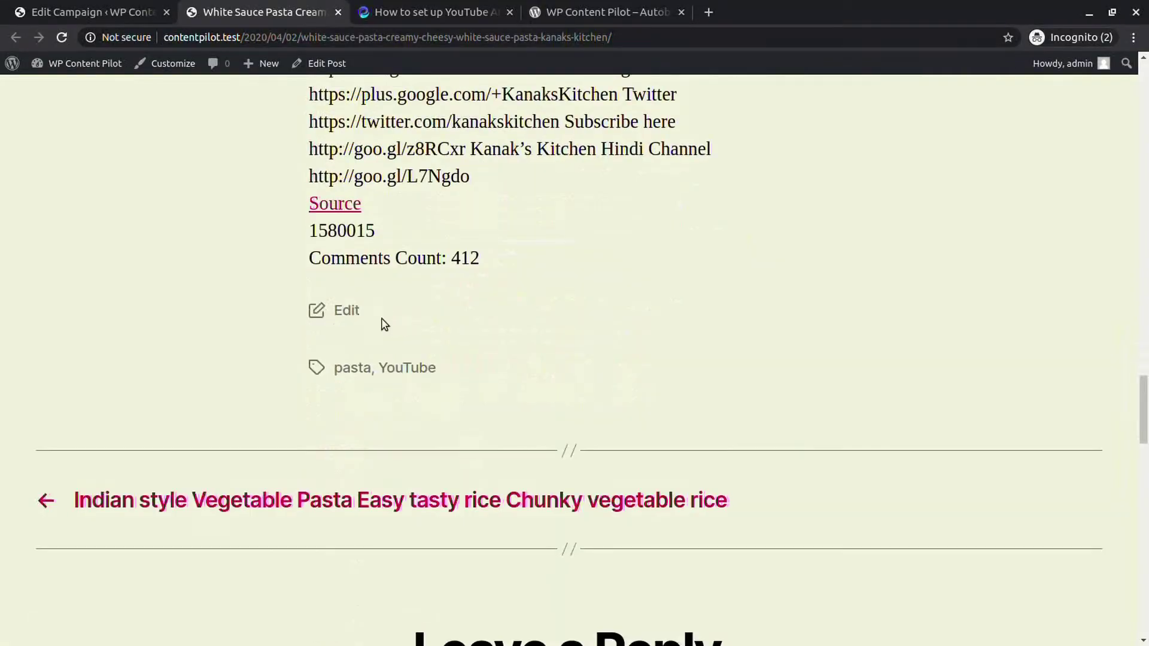
- Inspect the Source link's HTML in the generated post to check its target and rel attributes
right_click(351, 305)
left_click(360, 413)
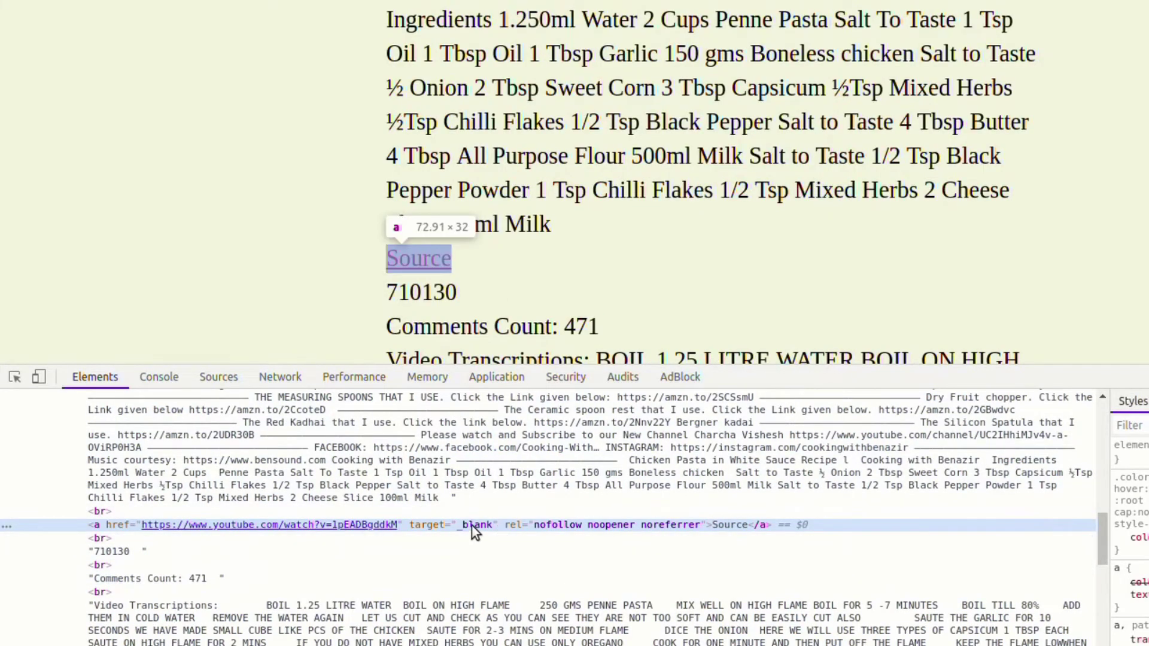
double_click(462, 526)
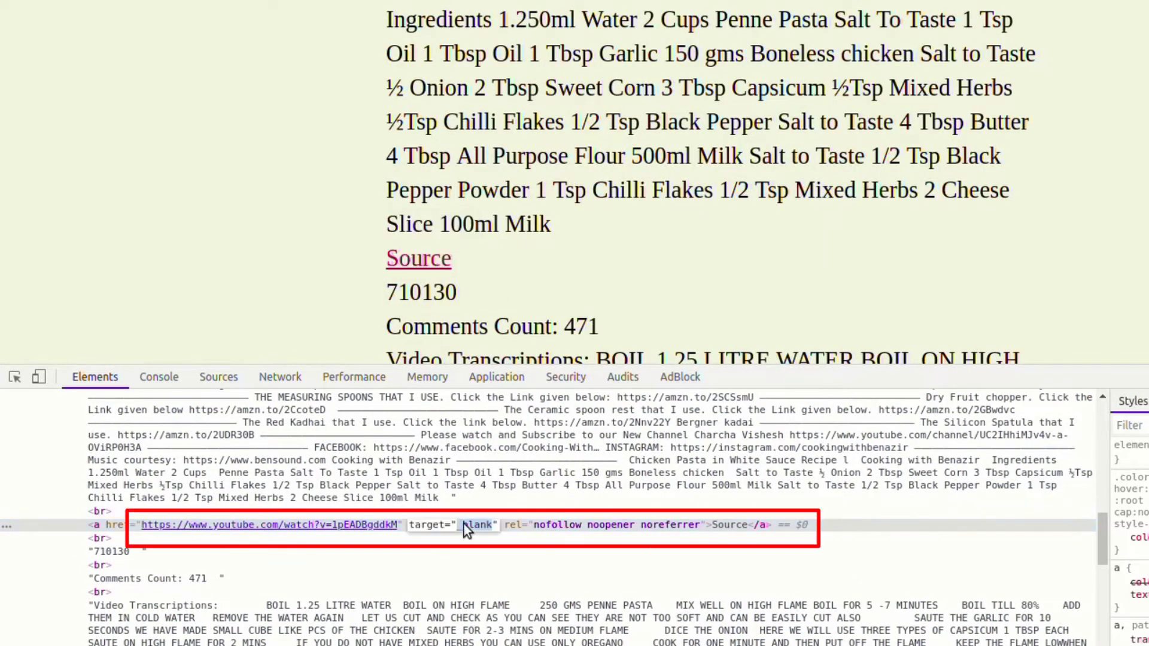
left_click(628, 565)
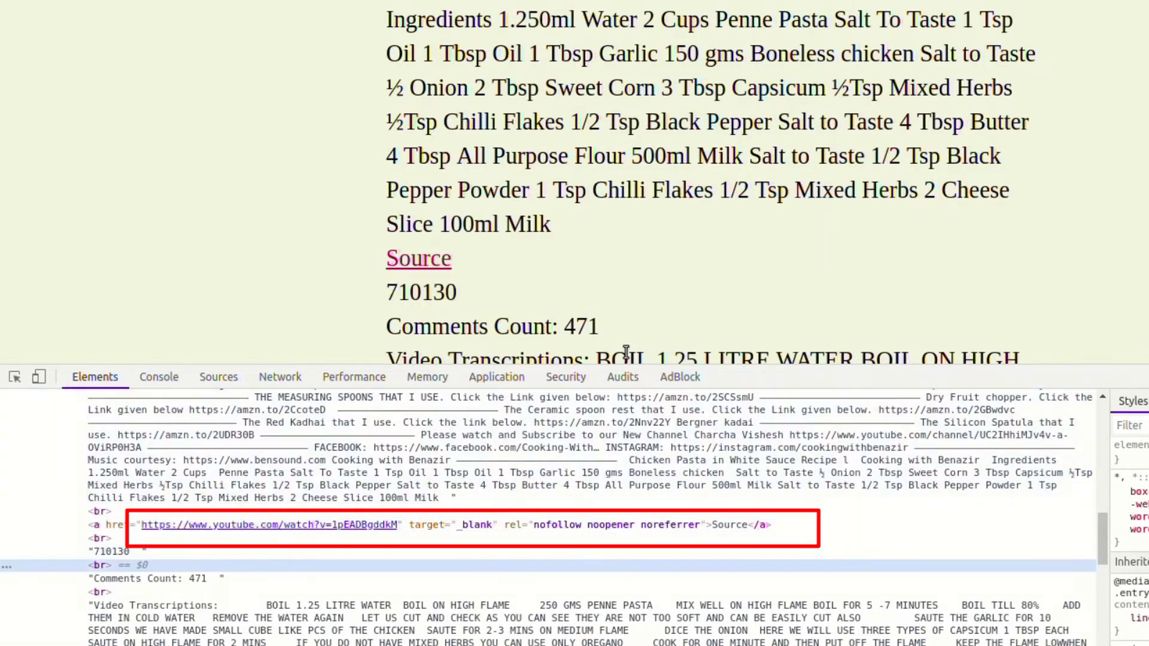
- Open the generated post in the editor and look through its content down to the end
scroll(467, 134, "up", 4)
left_click(328, 70)
left_click(1138, 400)
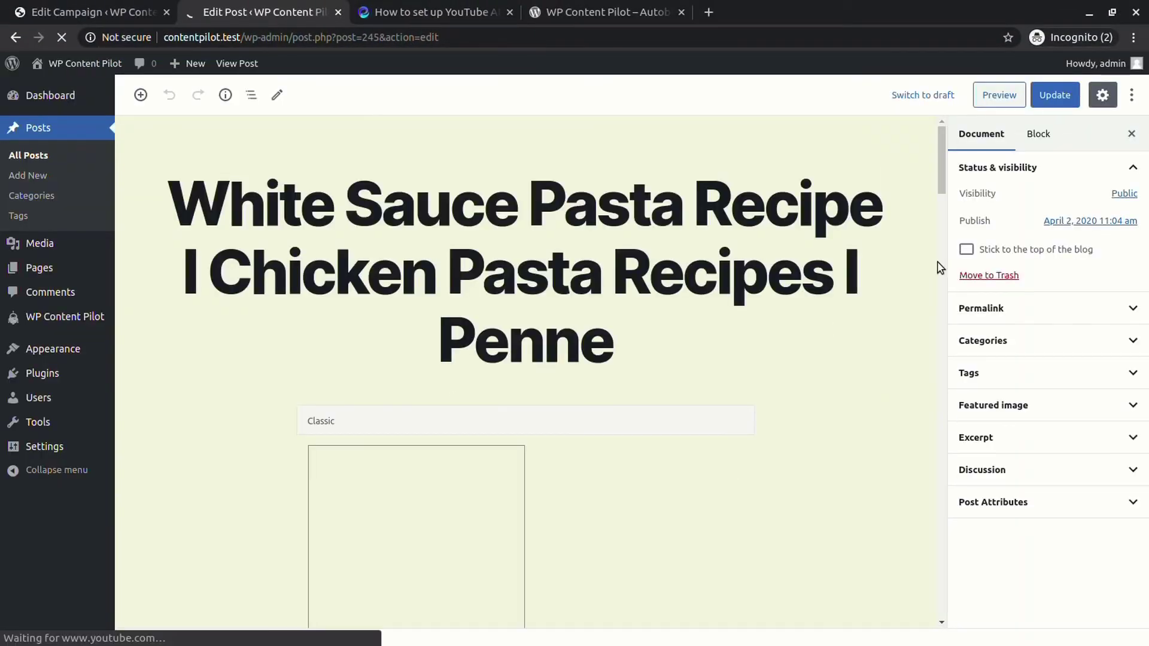
left_click_drag(941, 177, 941, 608)
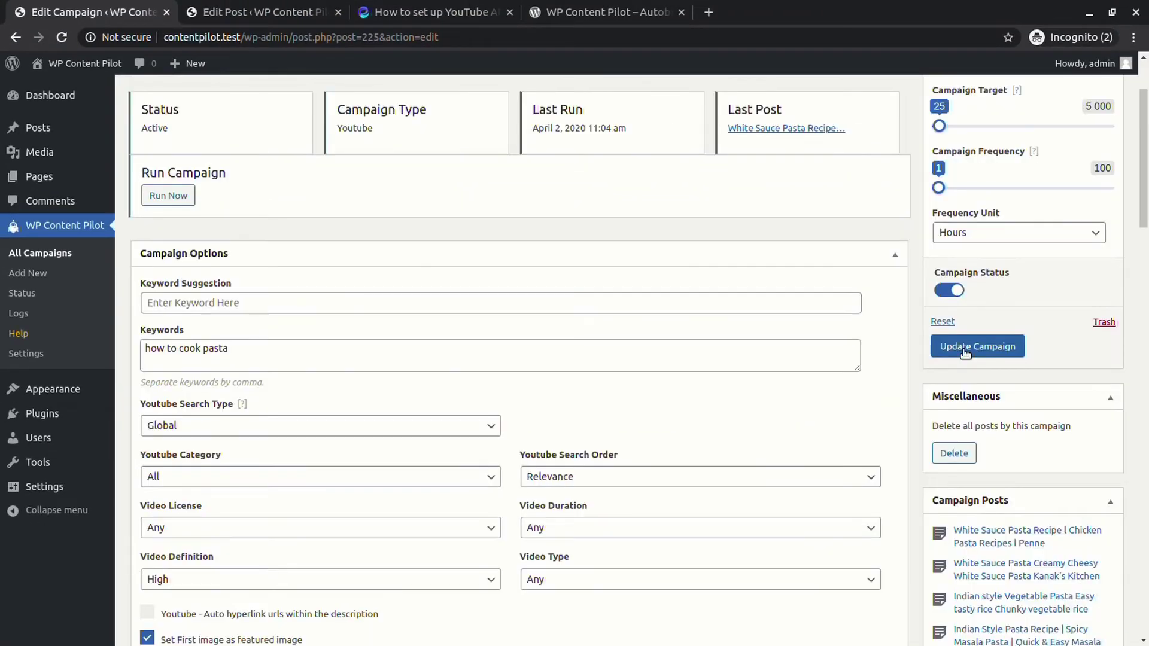
- Update and run the campaign, and review the content of the new post generated in Arabic
left_click(966, 348)
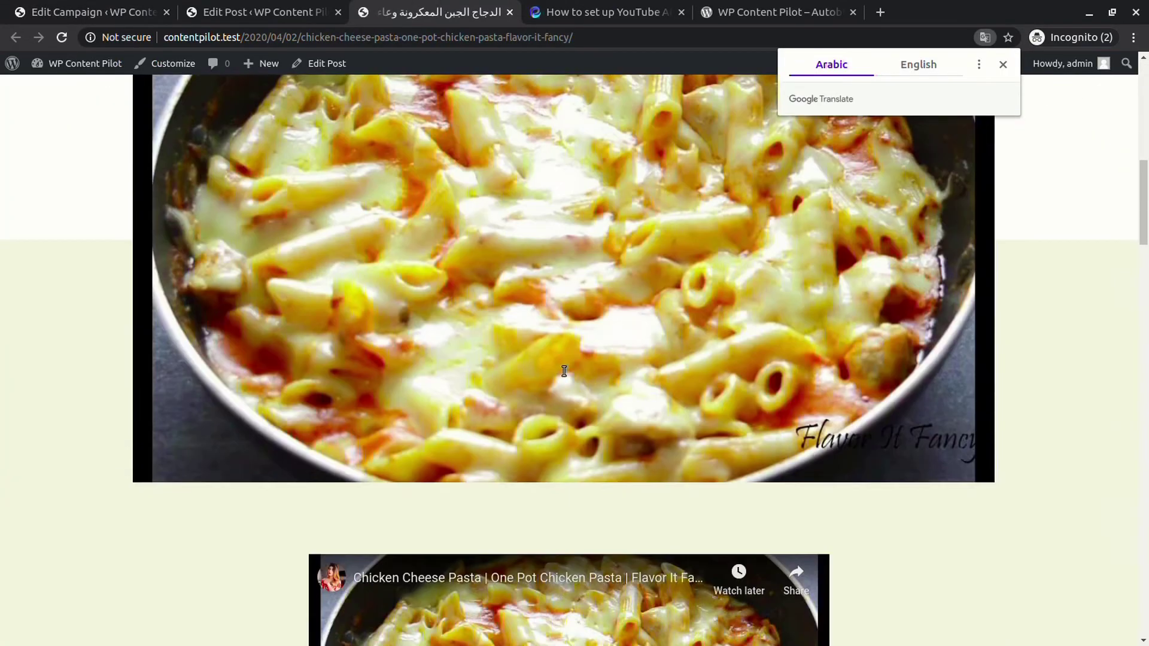
- Enable Make permalink link directly to the source, update and run the campaign, and open the new post to check its link
scroll(564, 372, "down", 15)
scroll(564, 371, "up", 10)
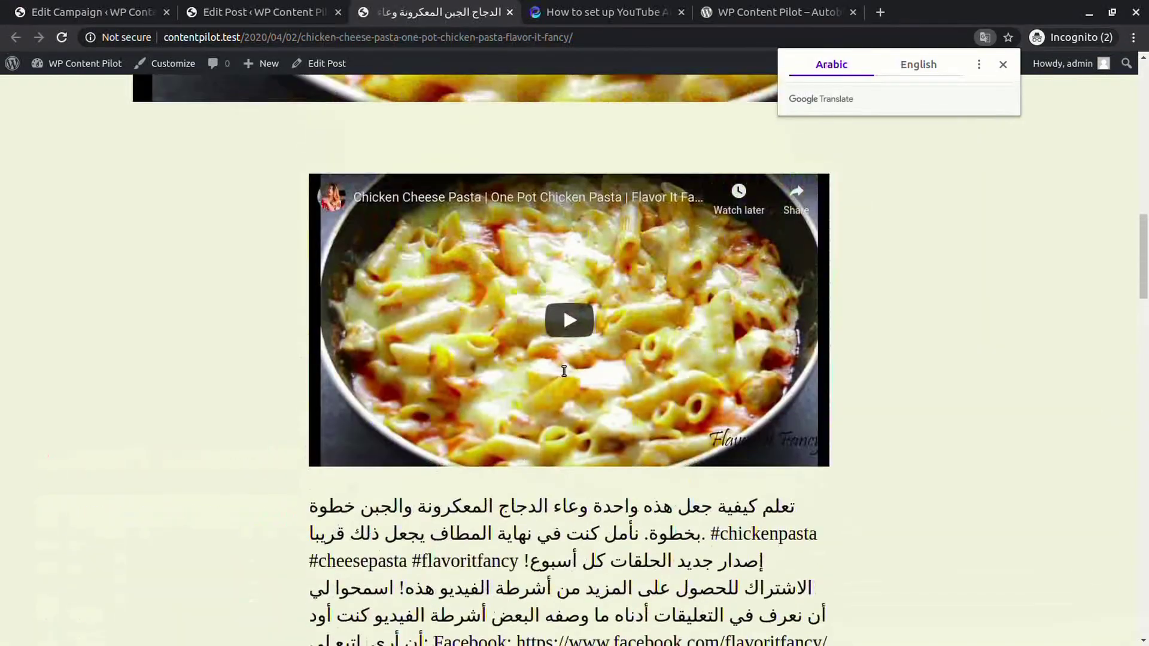
scroll(564, 371, "up", 4)
left_click(90, 12)
scroll(497, 455, "down", 5)
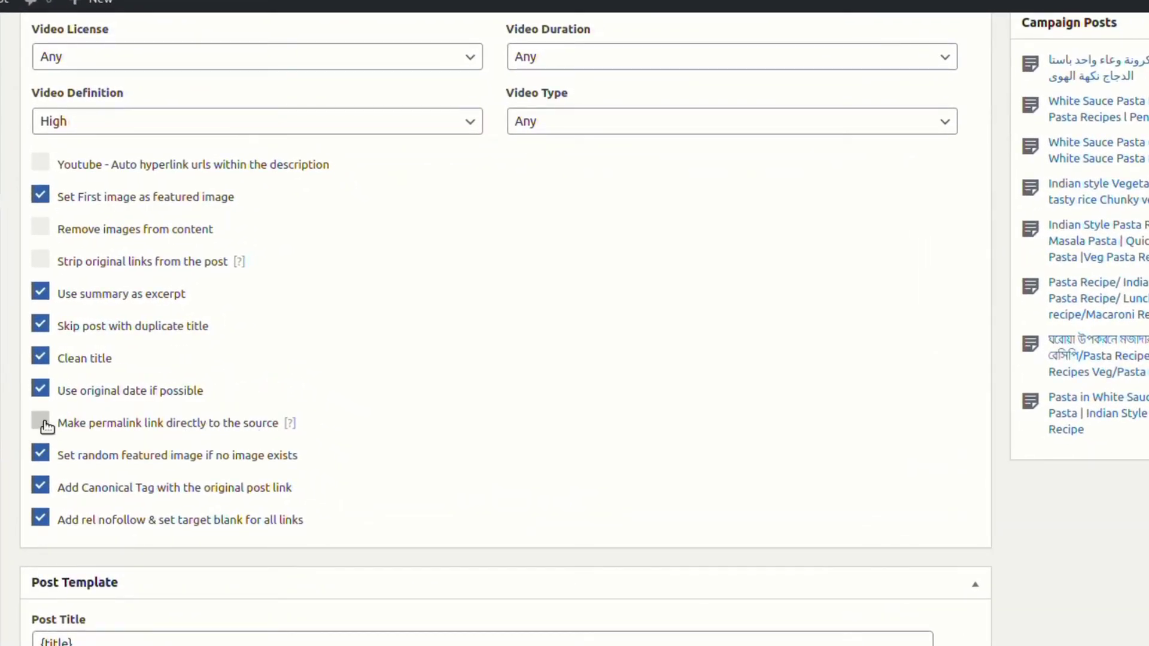
left_click(40, 421)
scroll(788, 436, "up", 5)
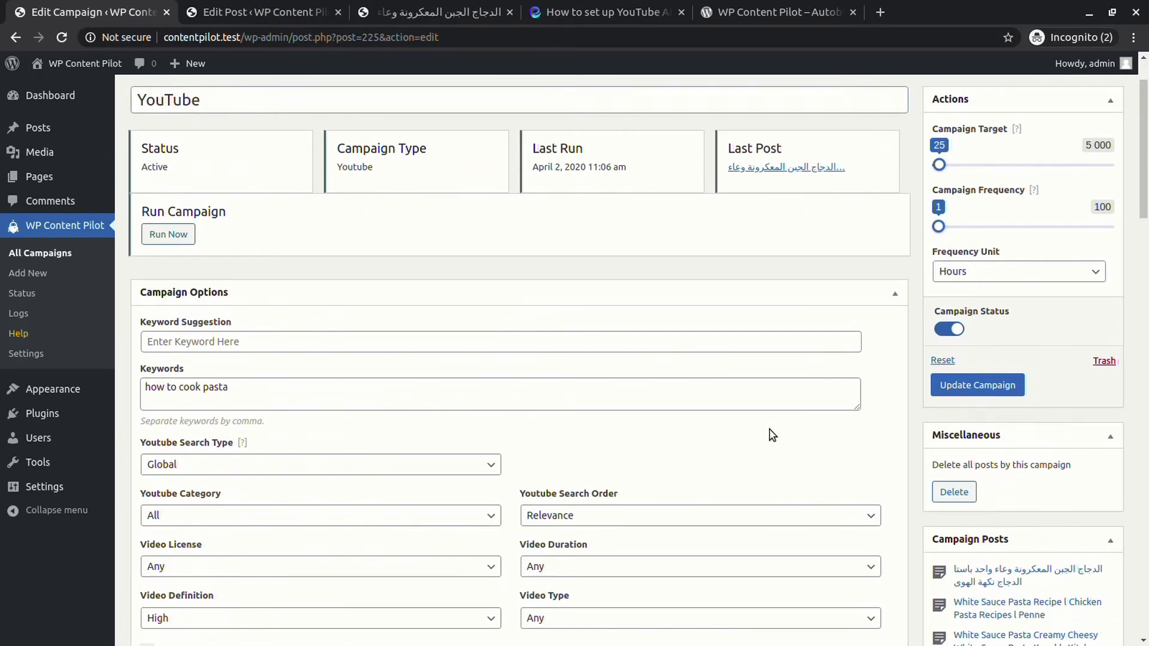
left_click(1005, 389)
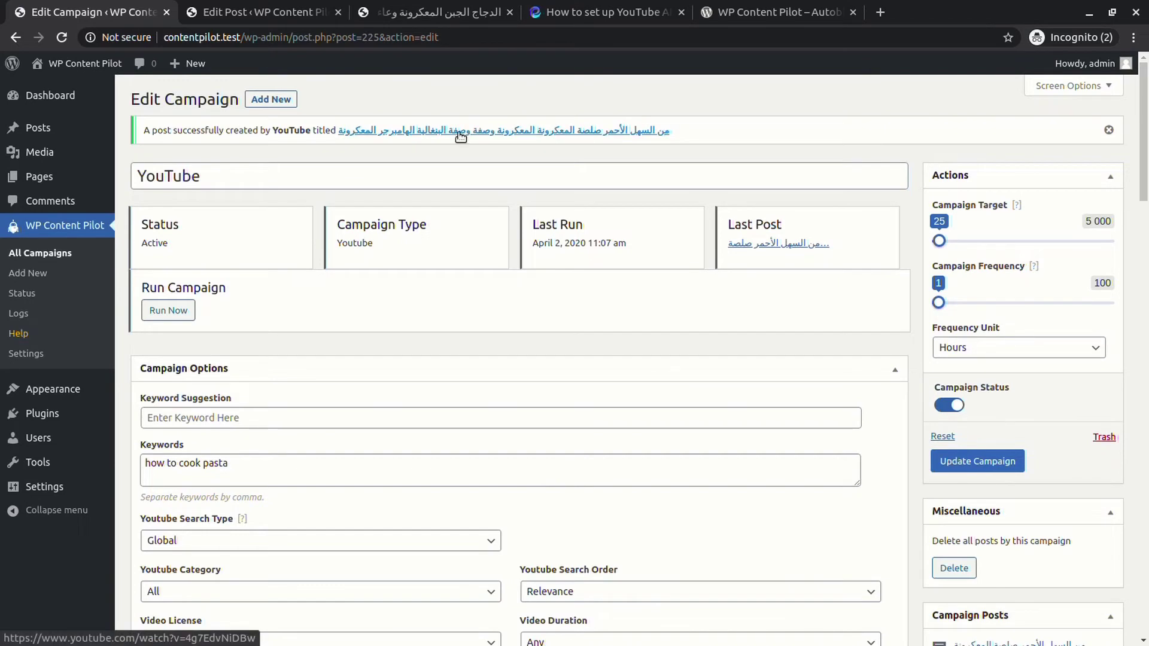
left_click(461, 137)
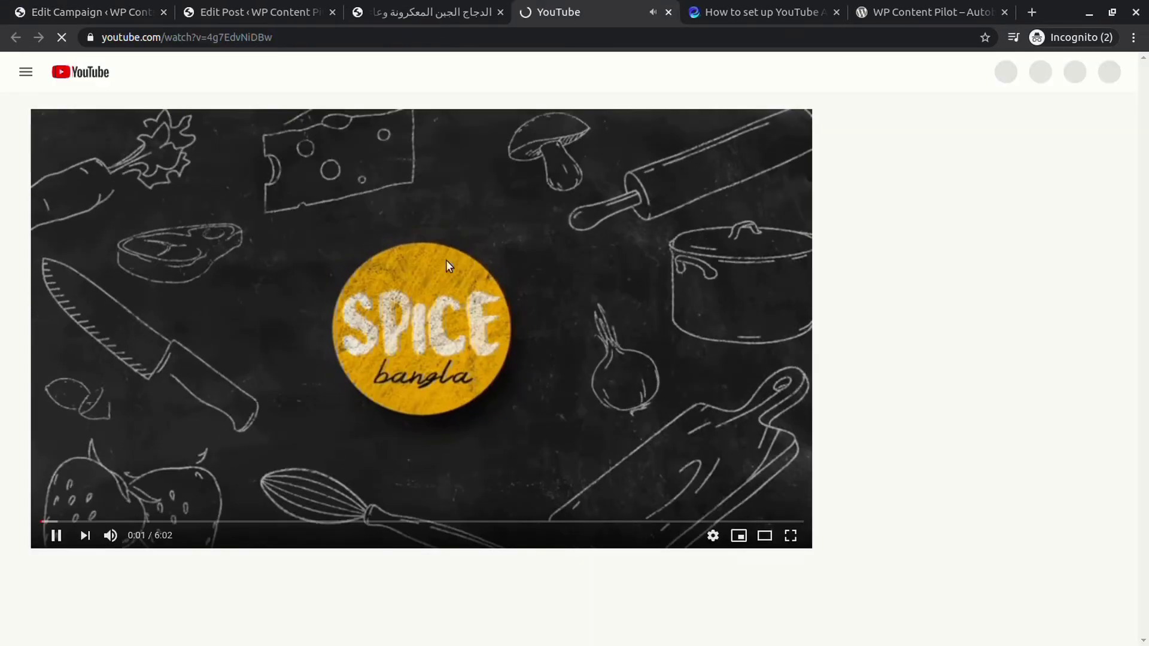
left_click(143, 5)
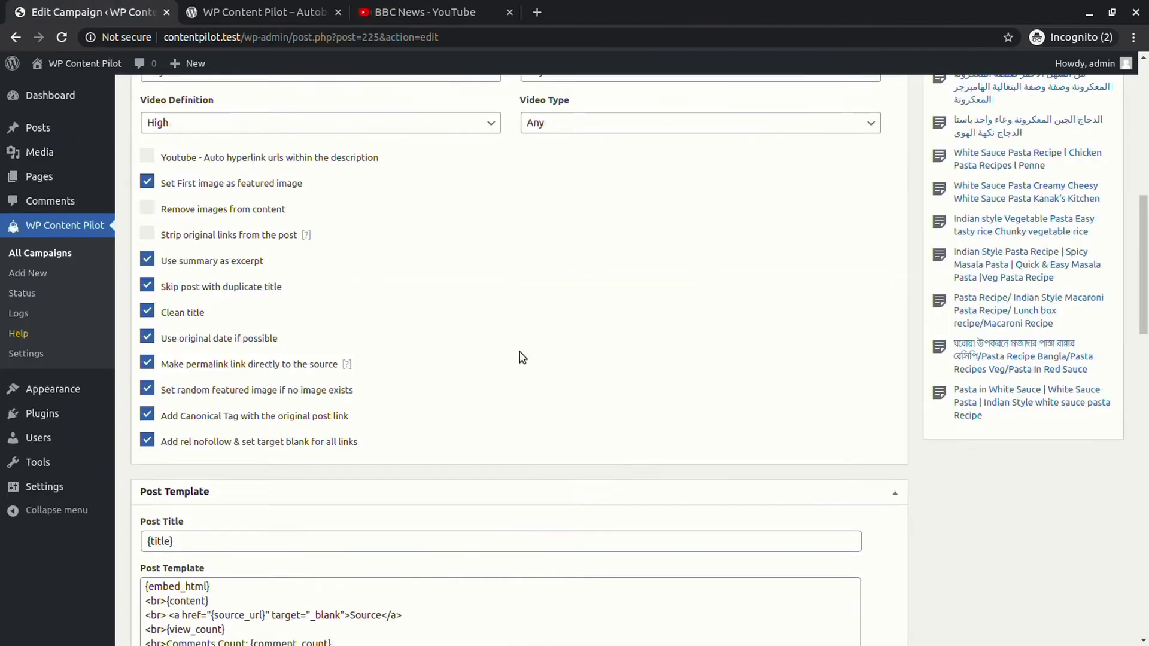
- Set the YouTube search type to From Specific Channel and enter the Australia fires playlist's ID, PLS3XGZxi7cBVVlw_BQRV94w7KPWhXwBSZ, copied from its YouTube URL
scroll(521, 356, "up", 3)
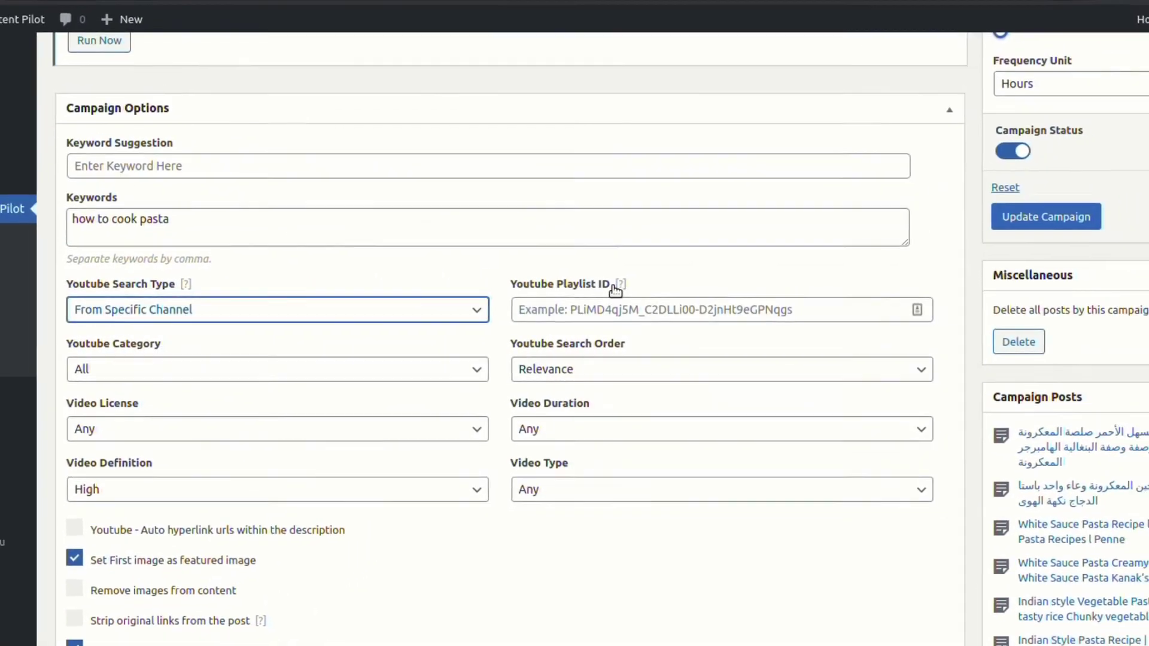
mouse_move(625, 273)
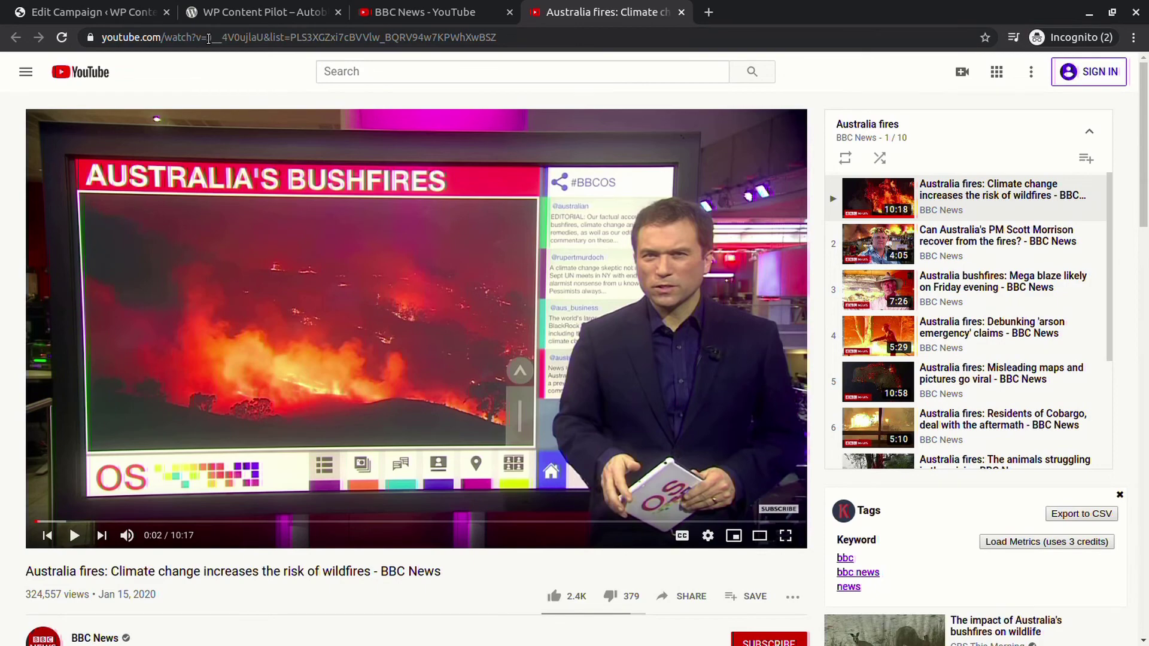
left_click_drag(209, 39, 711, 48)
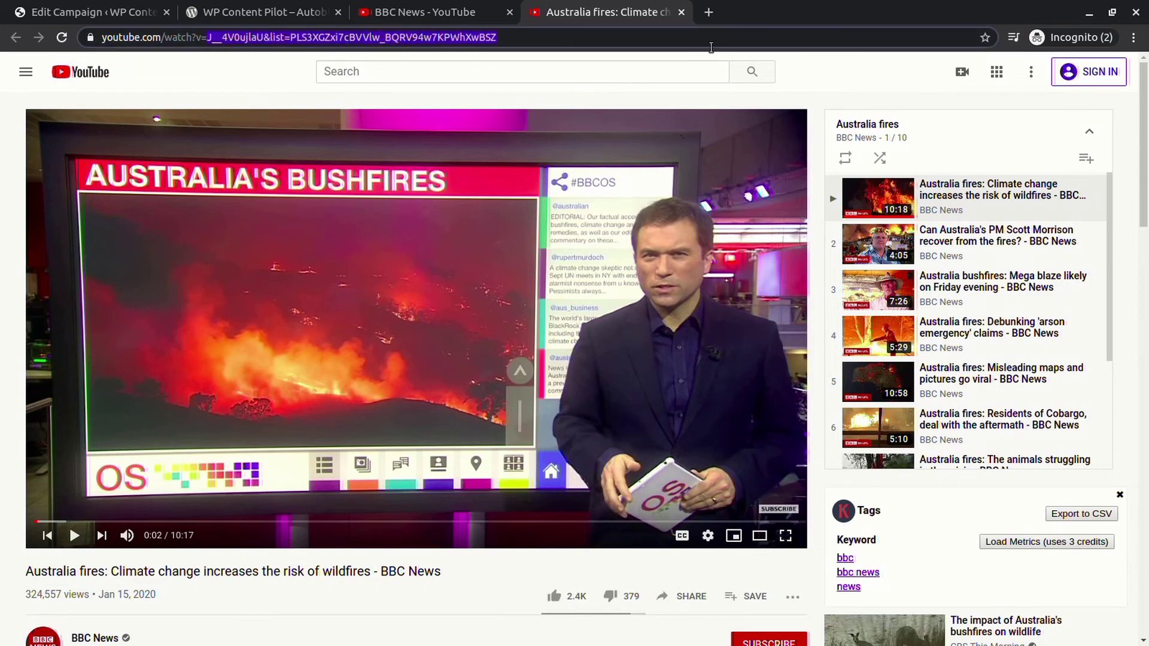
left_click(95, 4)
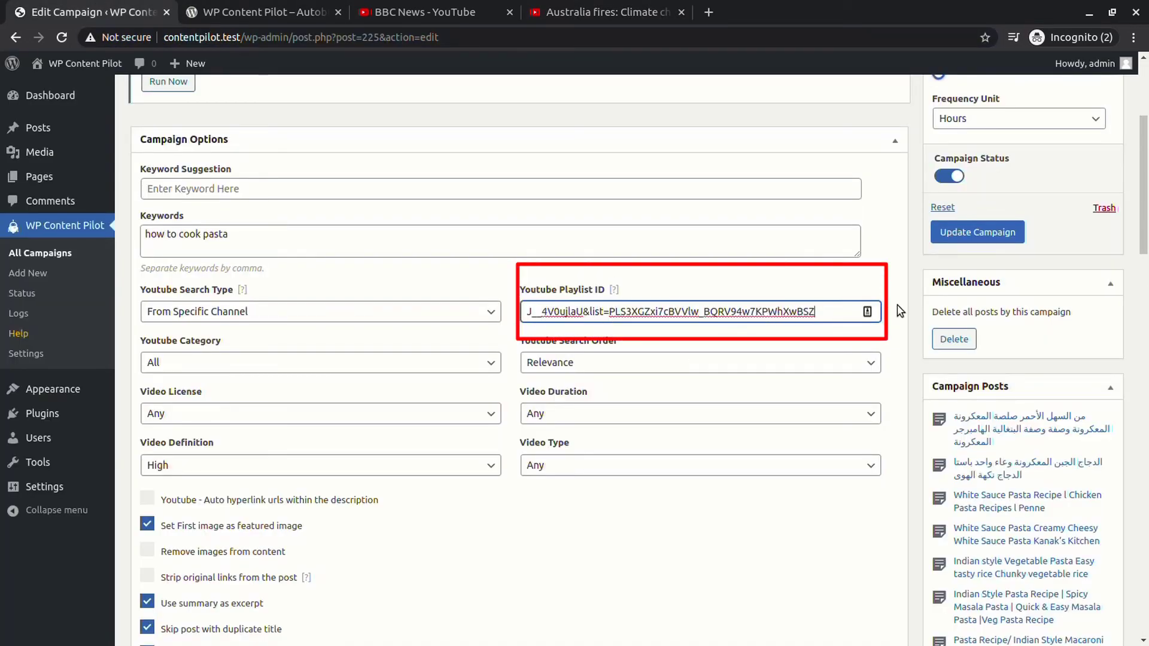
double_click(753, 308)
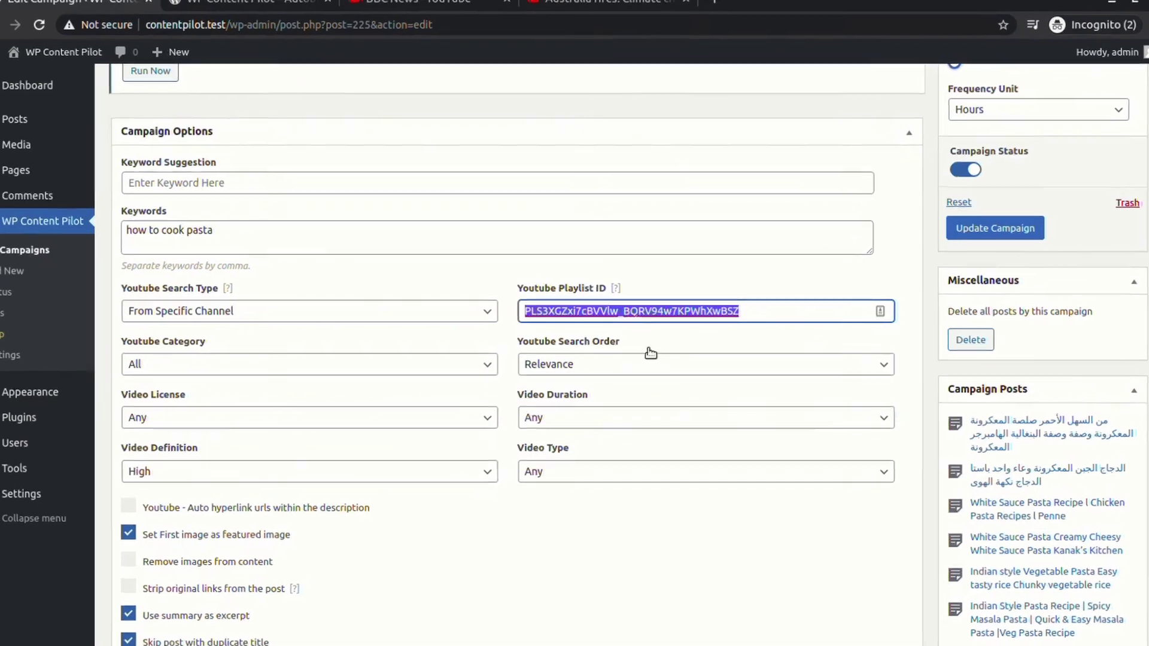
- Replace the campaign keywords with "Australia fires" and update the campaign
triple_click(243, 234)
type("australia fires")
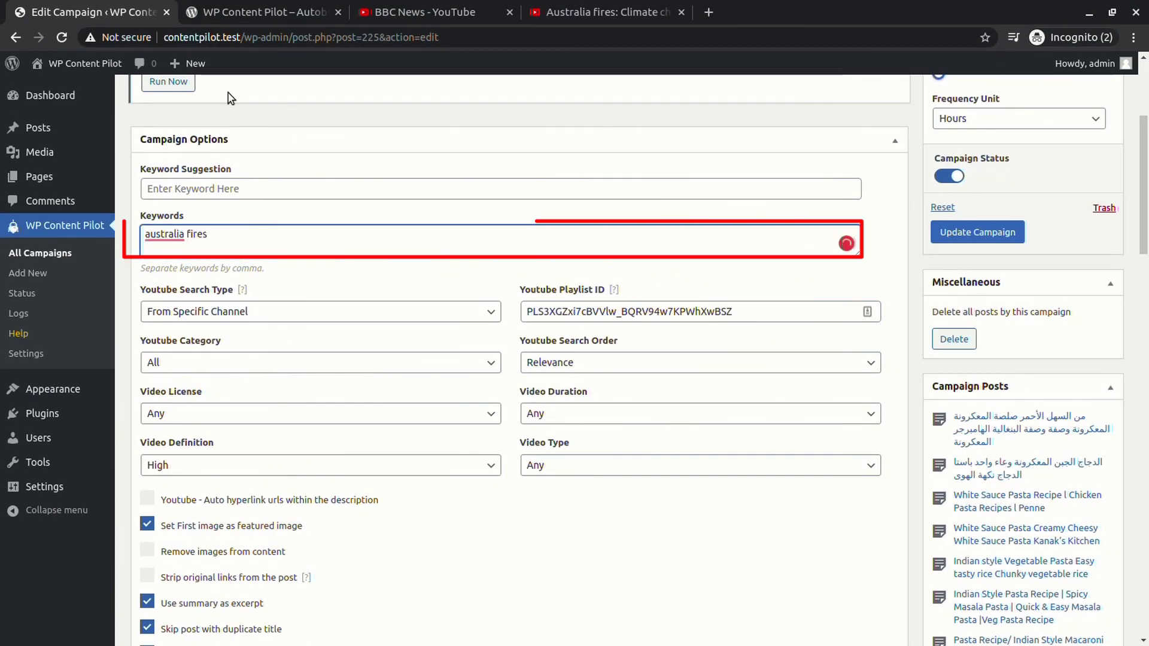
right_click(165, 234)
left_click(255, 252)
left_click(982, 239)
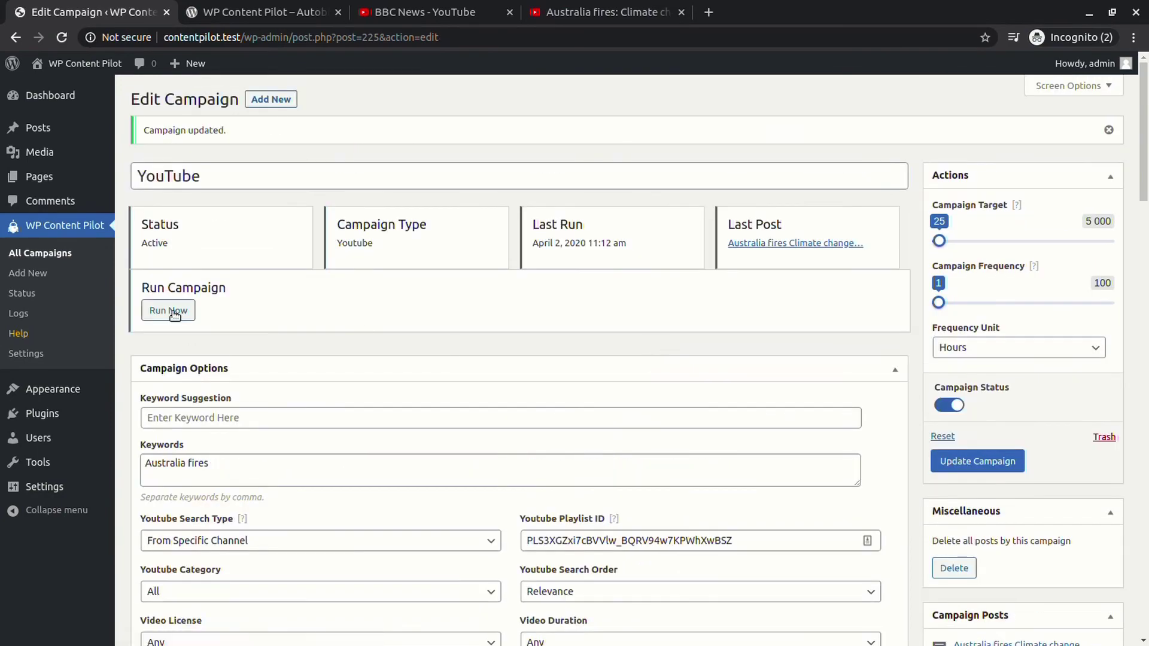
- Run the campaign, review the content of the newly generated post, and return to the campaign's edit page
left_click(170, 311)
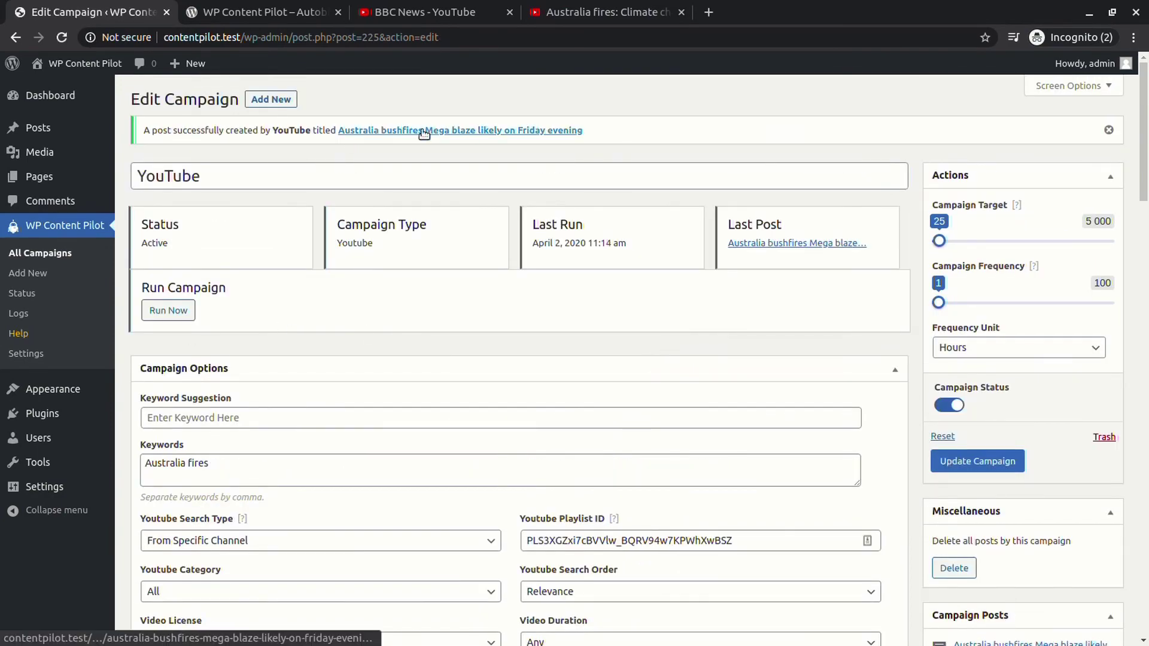
left_click(410, 128)
scroll(418, 285, "down", 5)
scroll(417, 285, "down", 15)
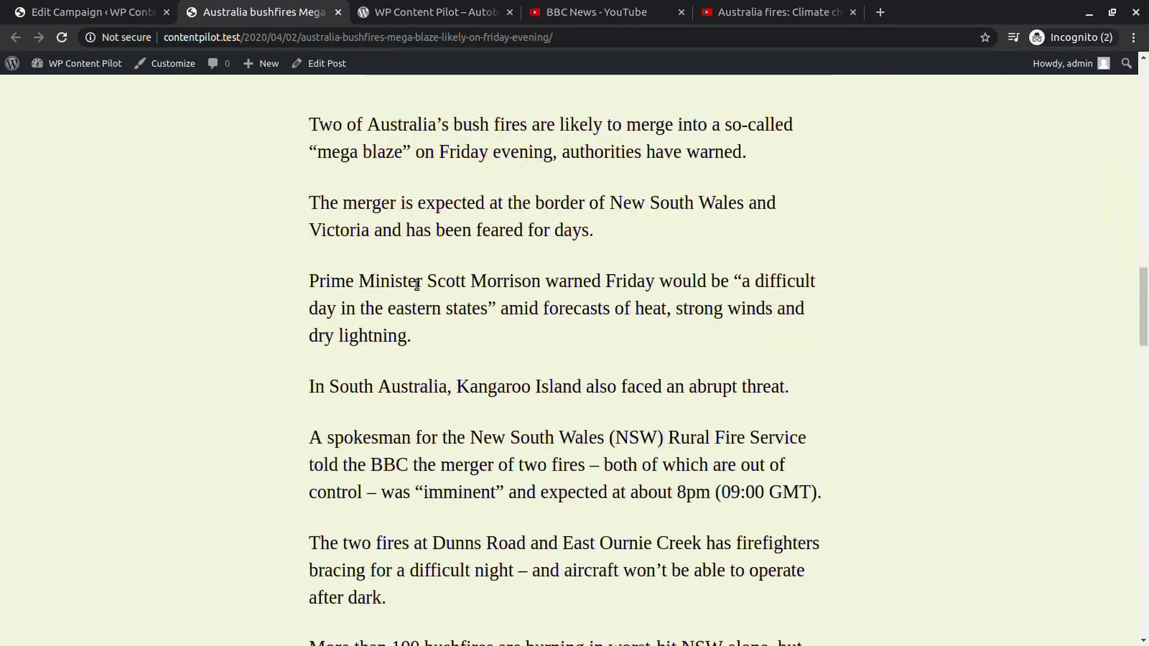
scroll(417, 288, "up", 5)
key("ctrl+shift+Tab")
scroll(395, 434, "down", 5)
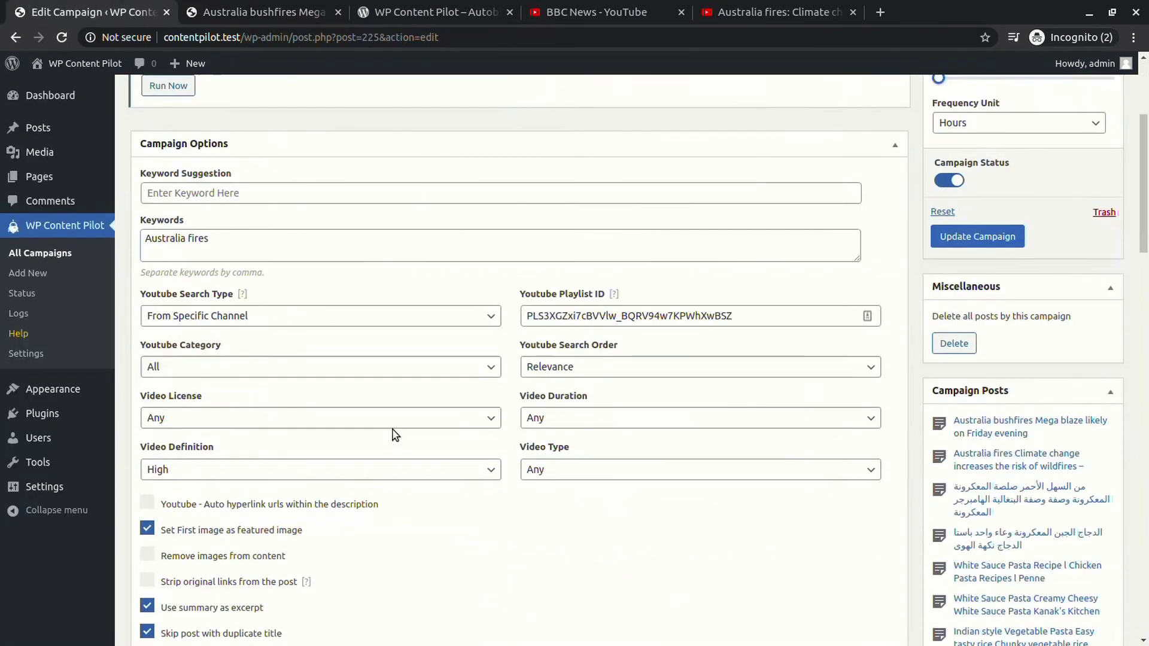
scroll(444, 462, "up", 4)
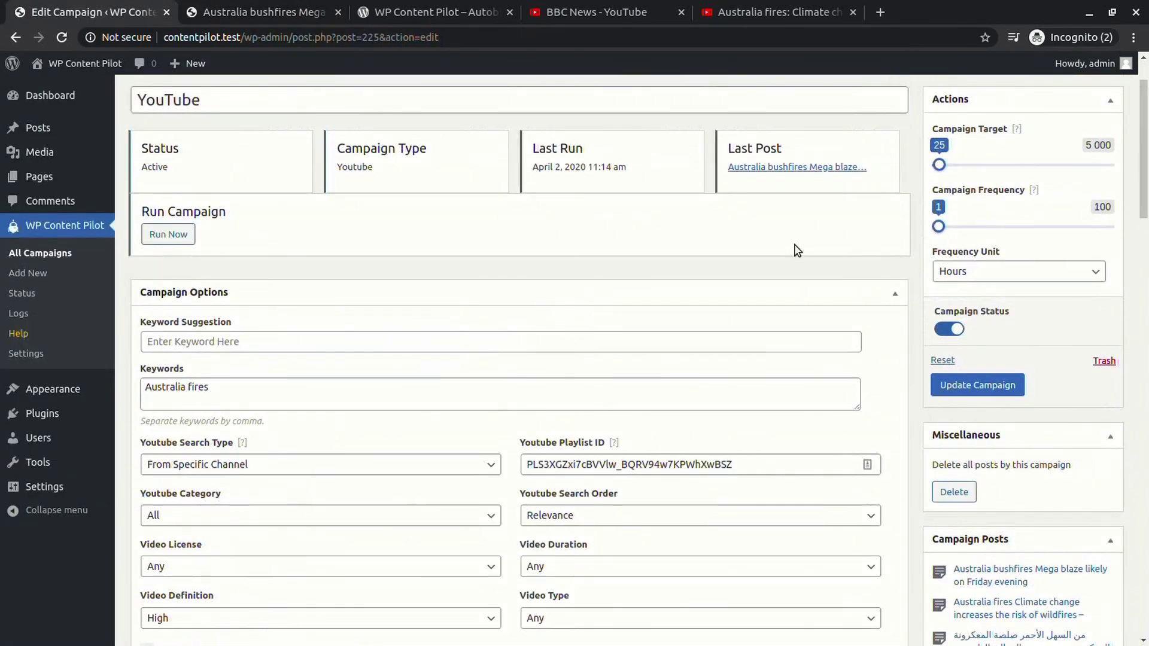